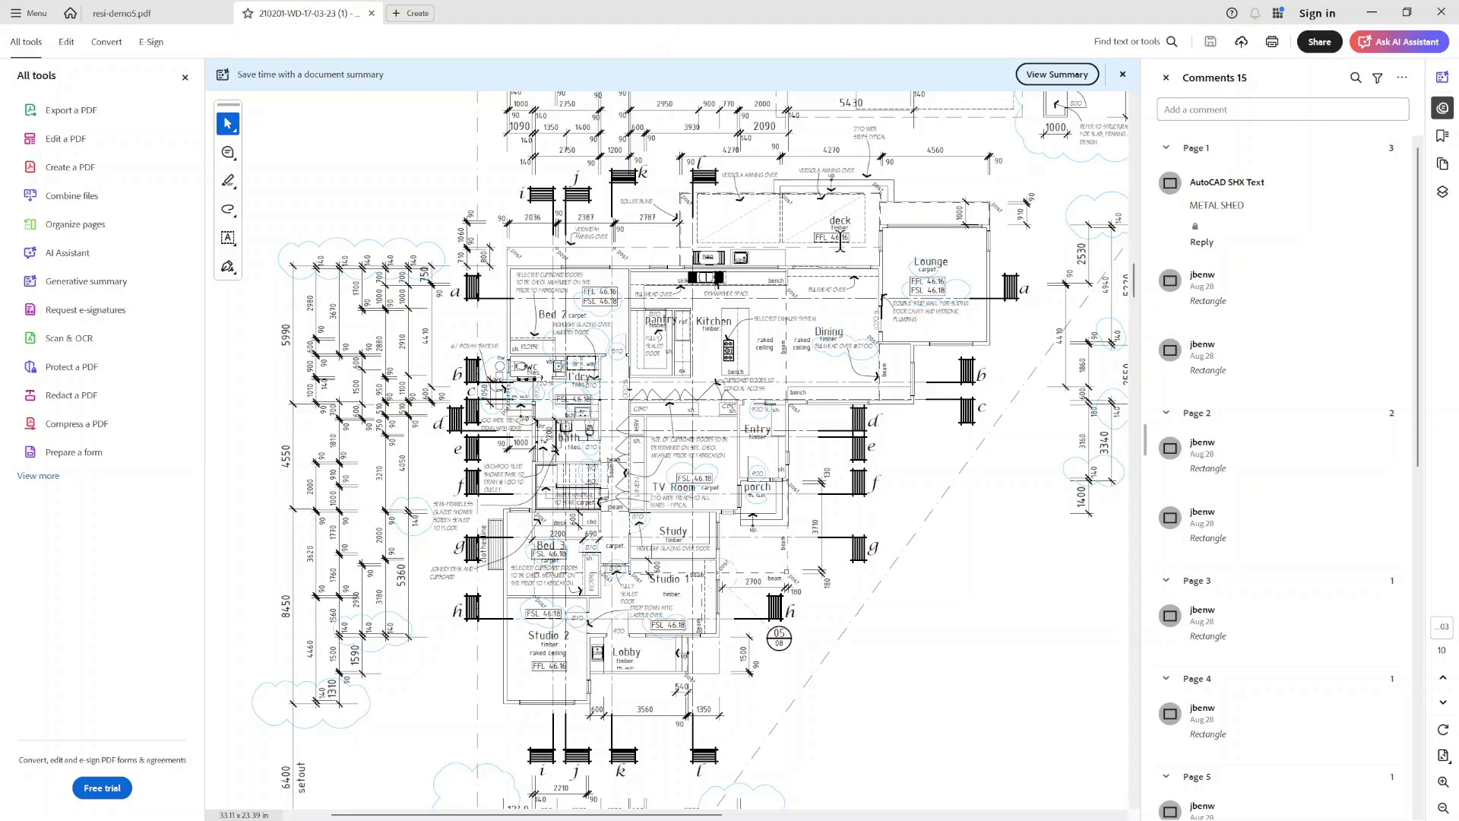
- Look over the resi-demo5.pdf floor plan and the finished 3D bracing model in StruCompare
{"action": "left_click", "coordinate": [148, 9]}
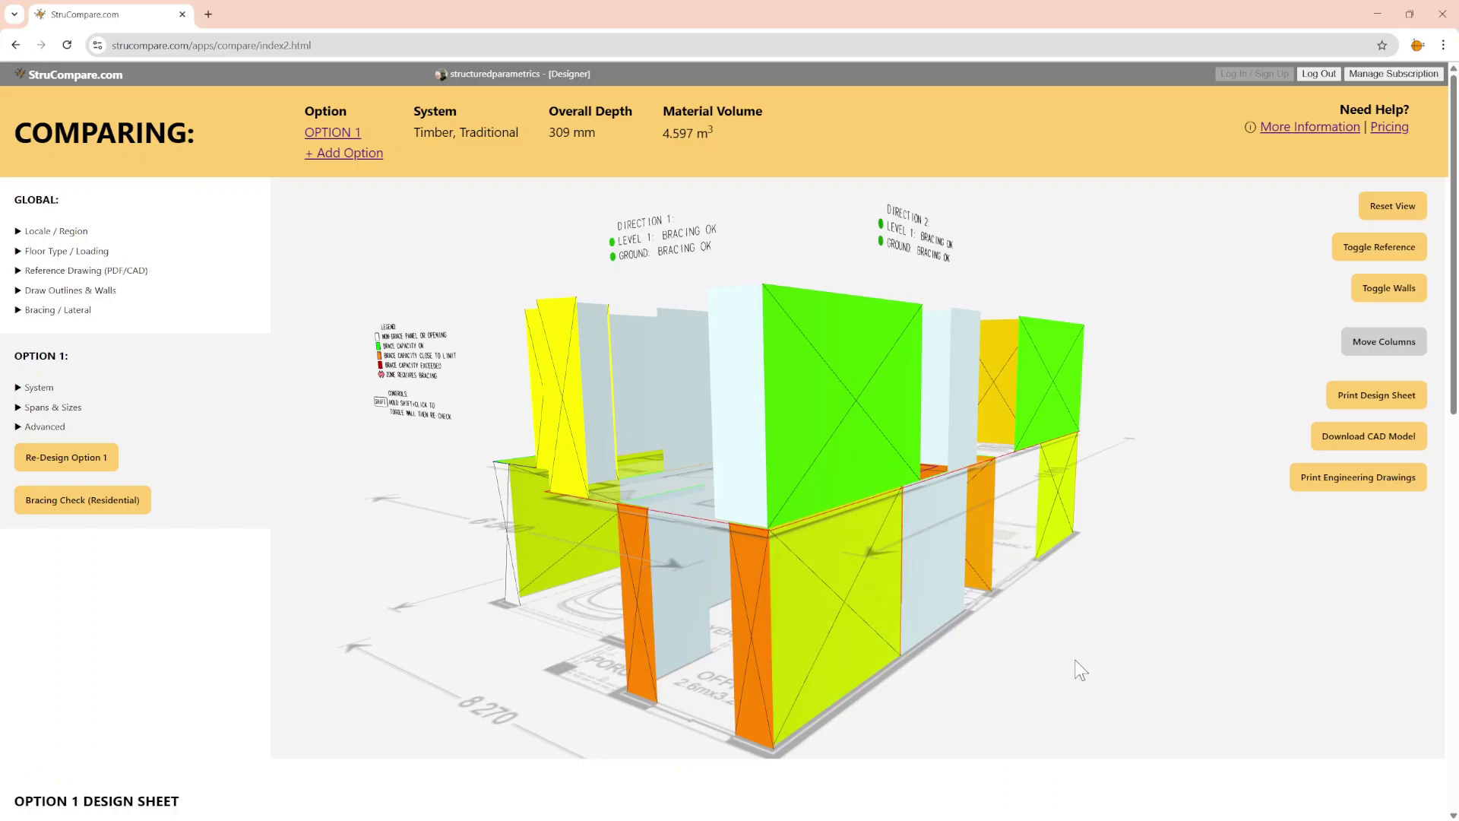
{"action": "left_click_drag", "start_coordinate": [1079, 661], "coordinate": [1080, 648]}
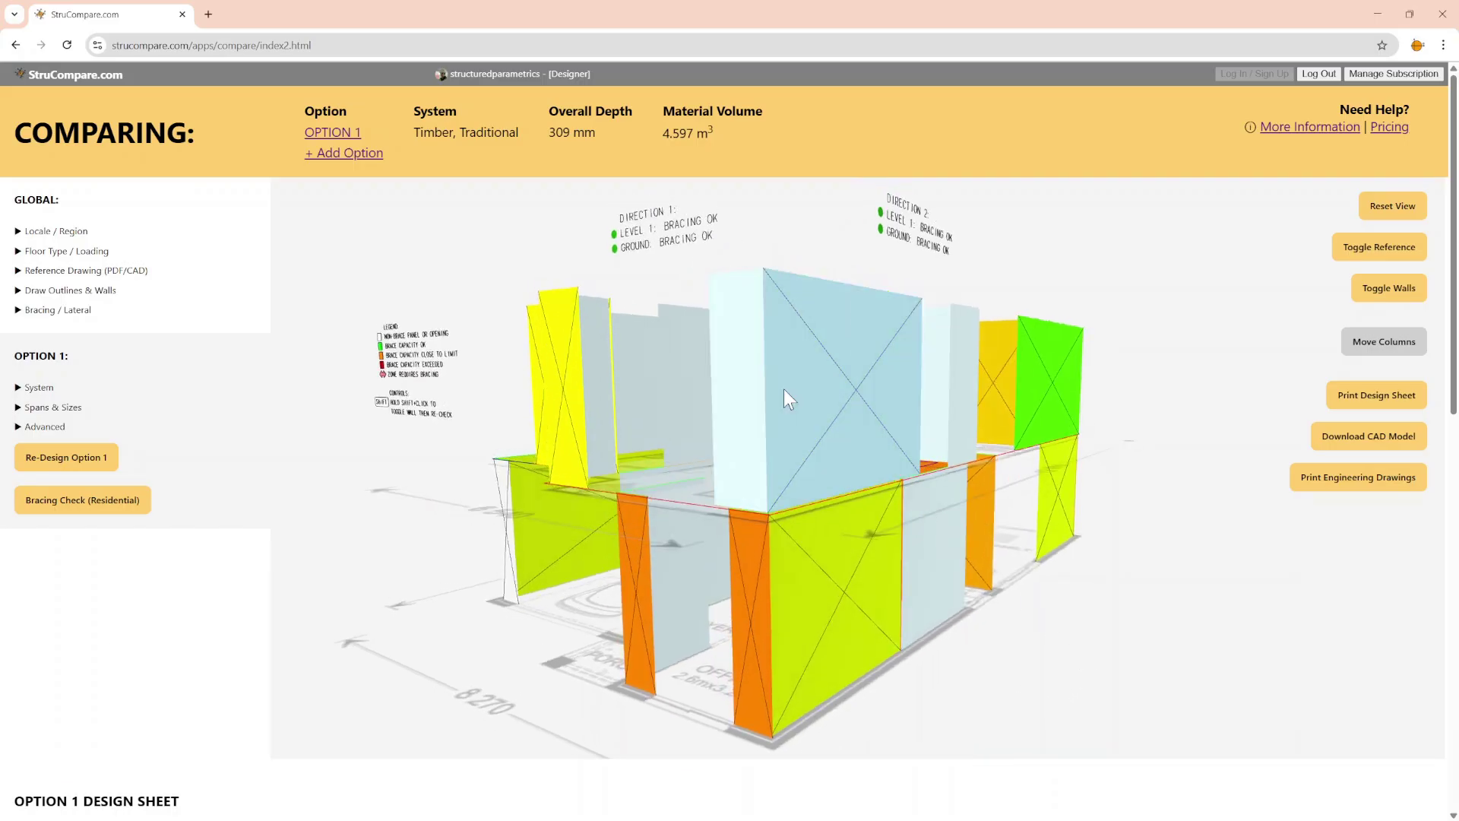
{"action": "left_click_drag", "start_coordinate": [841, 225], "coordinate": [759, 240]}
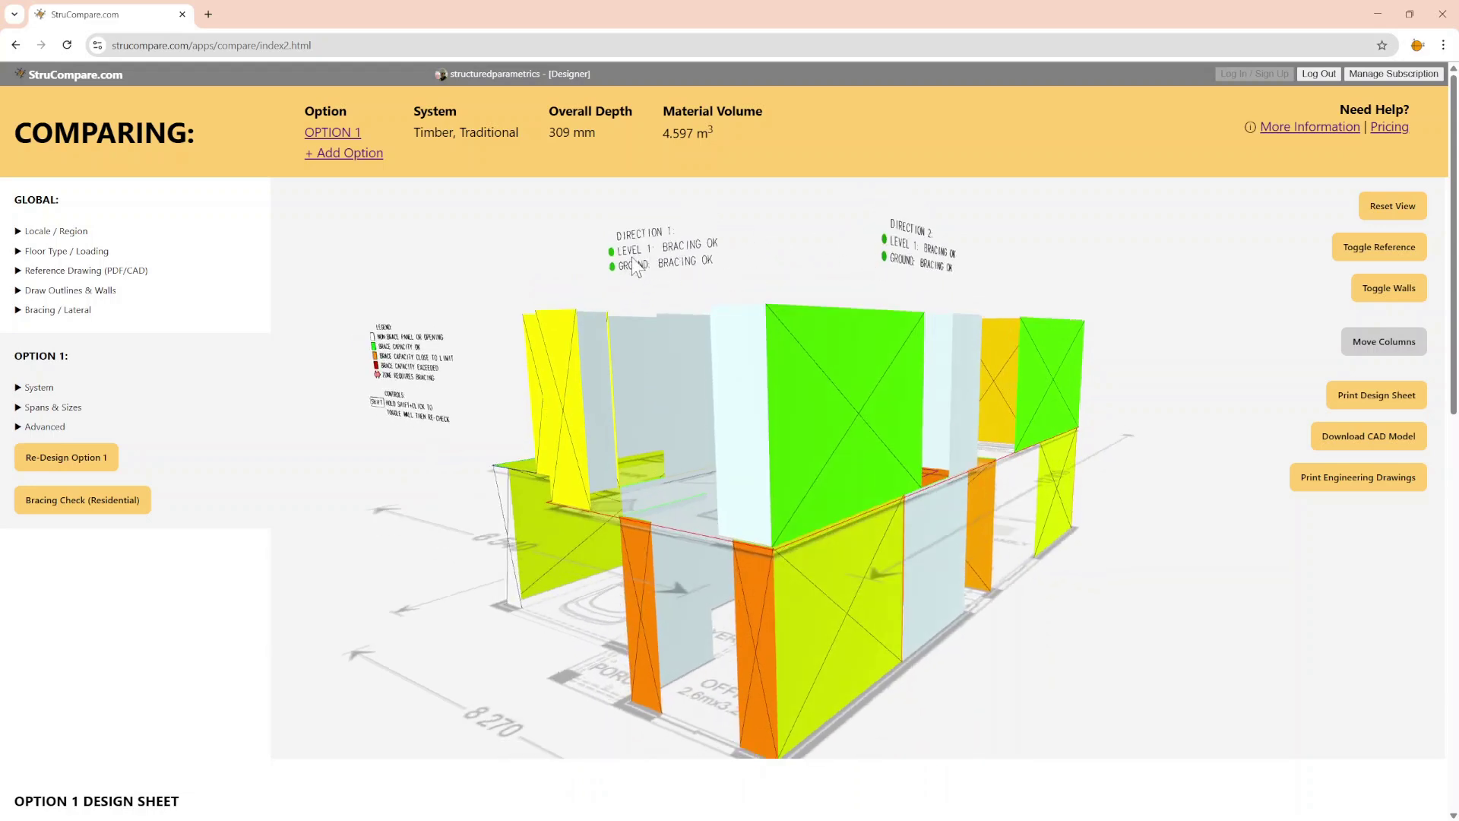
{"action": "left_click_drag", "start_coordinate": [495, 267], "coordinate": [496, 263]}
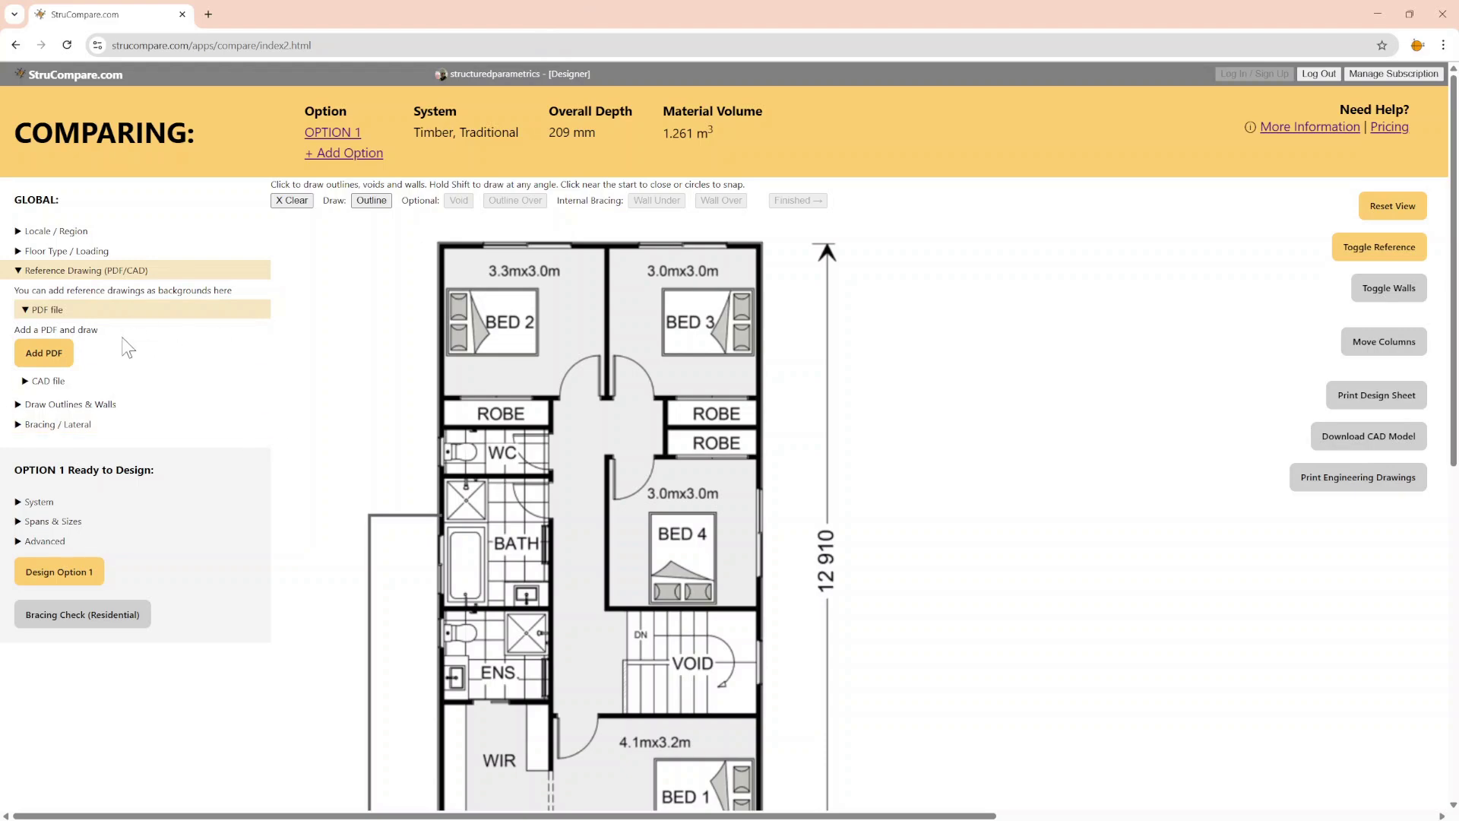
- Trace the closed floor outline around the upper-floor plan, following its outer walls and including the projecting garage strip
{"action": "left_click", "coordinate": [439, 241]}
{"action": "left_click", "coordinate": [764, 241]}
{"action": "scroll", "coordinate": [763, 304], "scroll_direction": "down", "scroll_amount": 5}
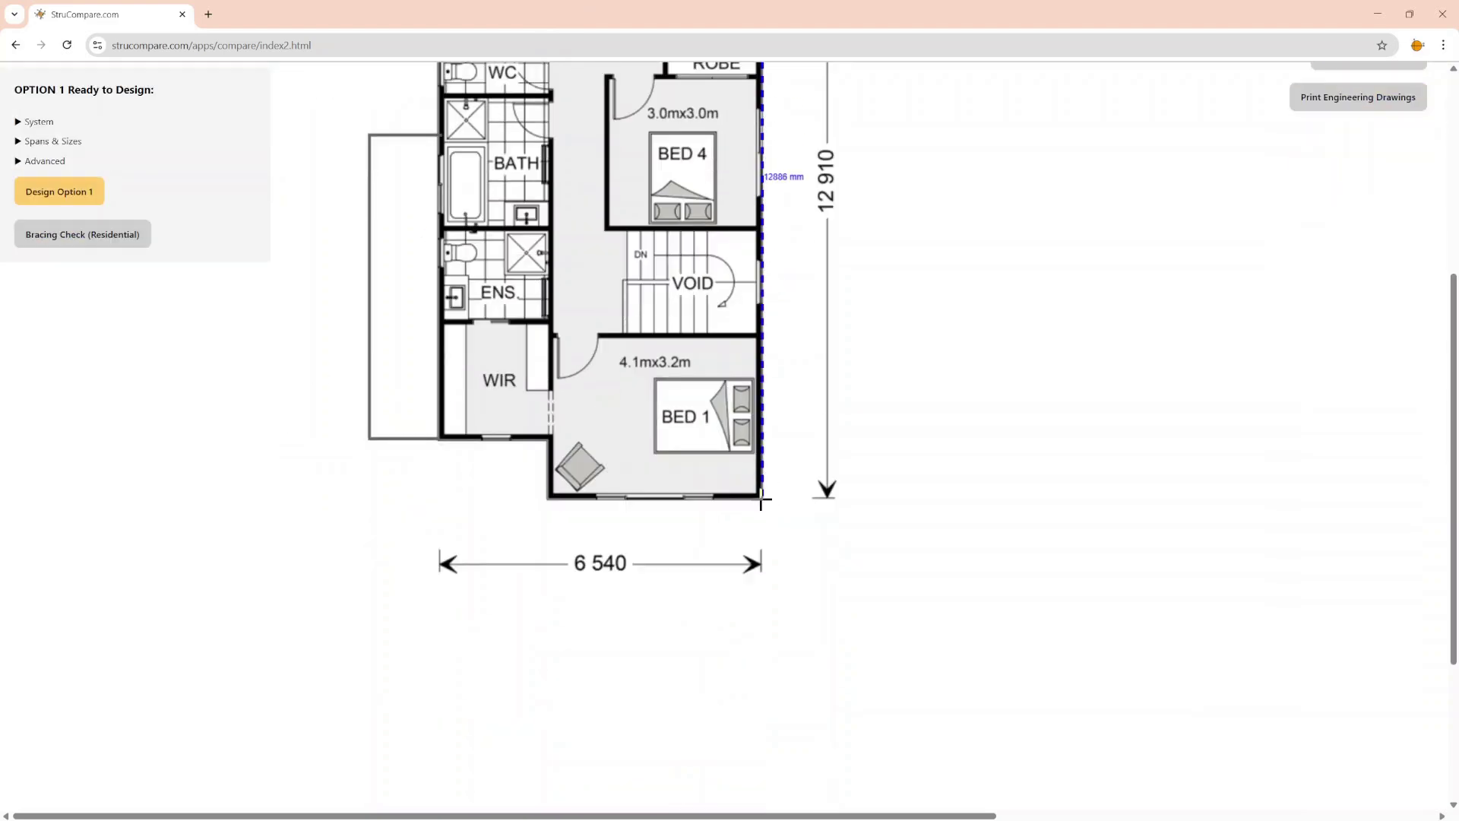
{"action": "left_click", "coordinate": [762, 497]}
{"action": "left_click", "coordinate": [547, 498]}
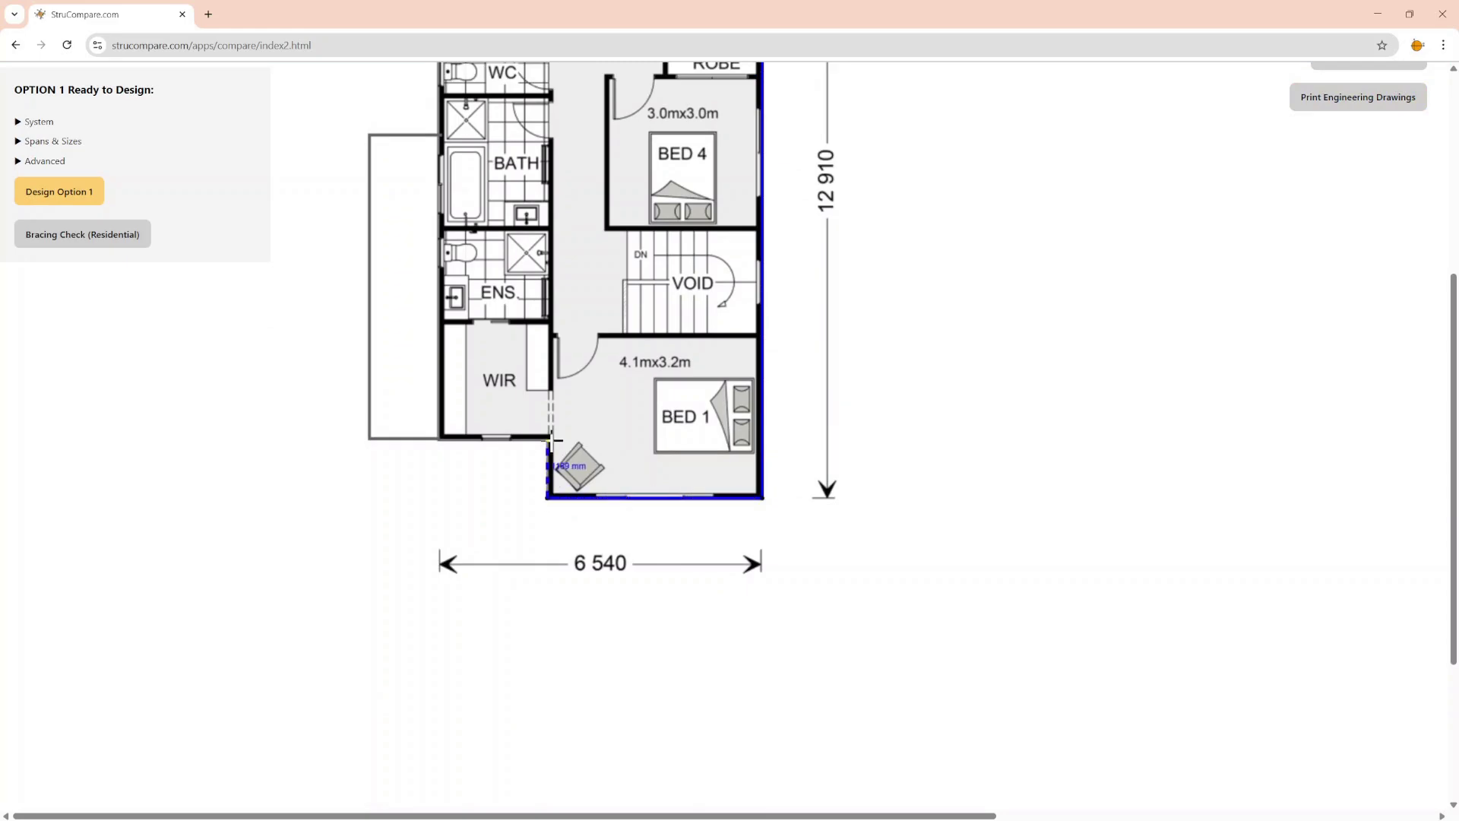
{"action": "left_click", "coordinate": [547, 438]}
{"action": "left_click", "coordinate": [372, 438]}
{"action": "scroll", "coordinate": [371, 438], "scroll_direction": "up", "scroll_amount": 5}
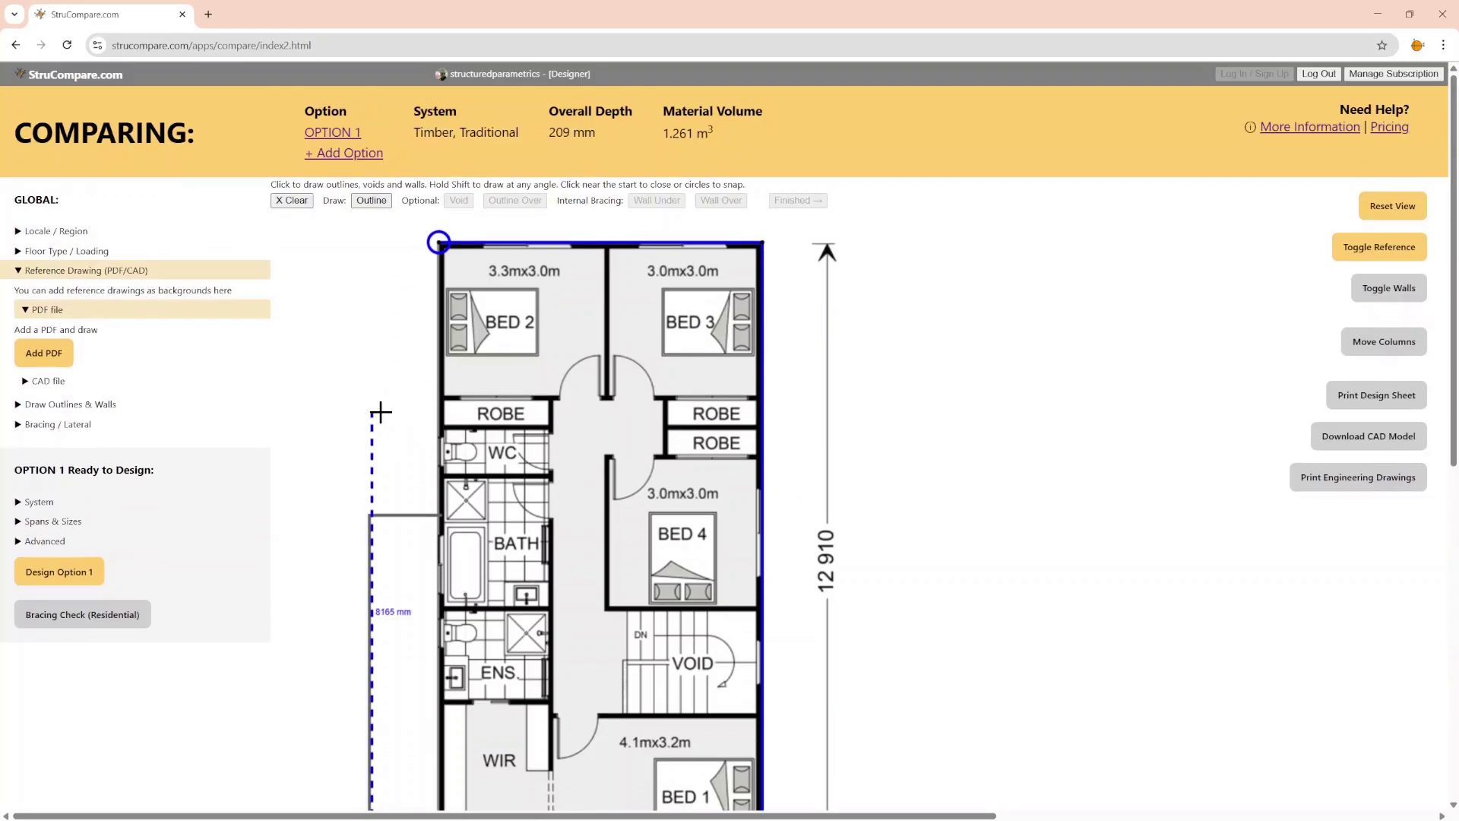
{"action": "left_click", "coordinate": [372, 514]}
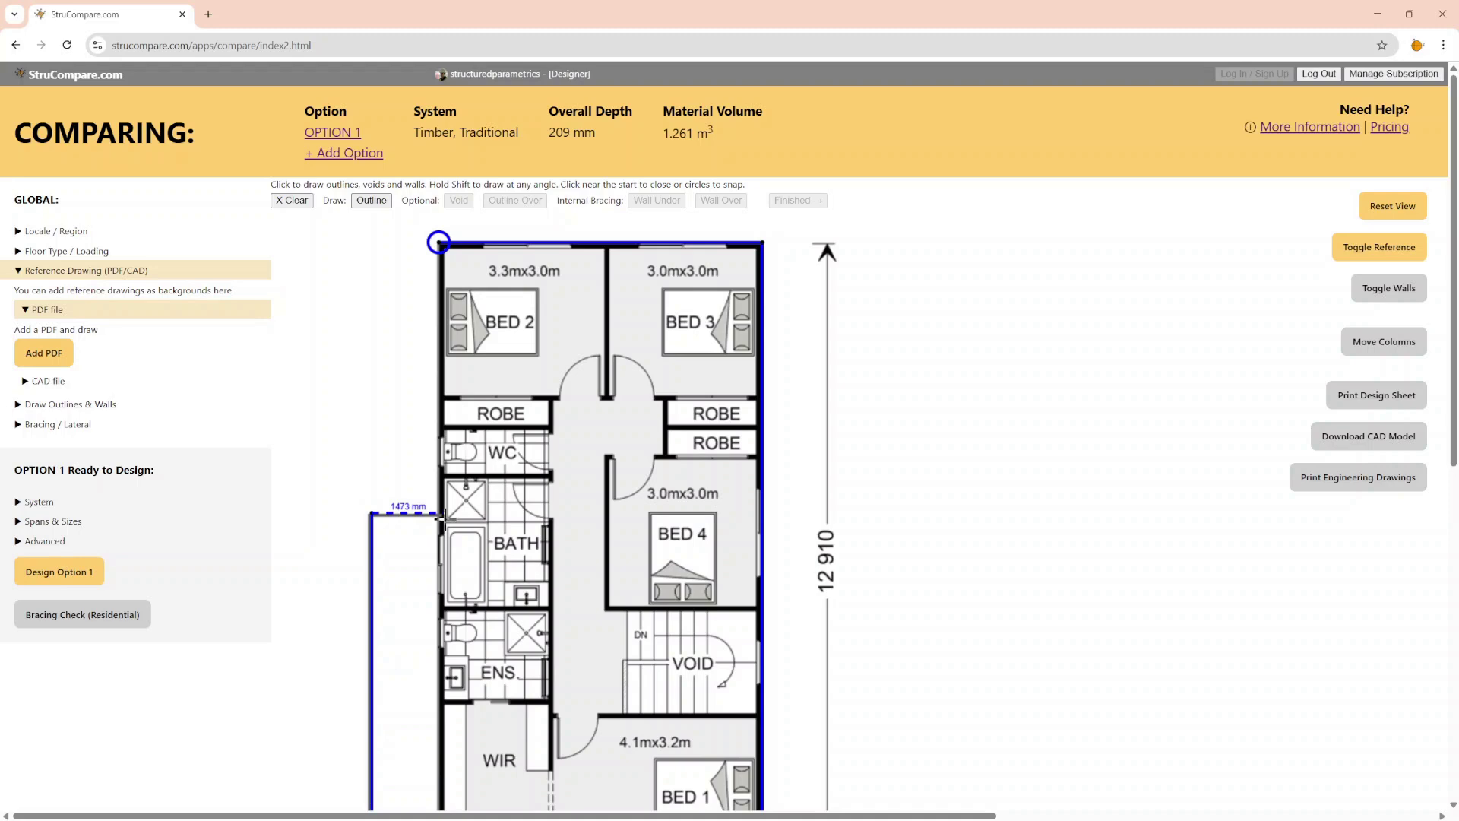
{"action": "left_click", "coordinate": [441, 514]}
{"action": "left_click", "coordinate": [439, 242]}
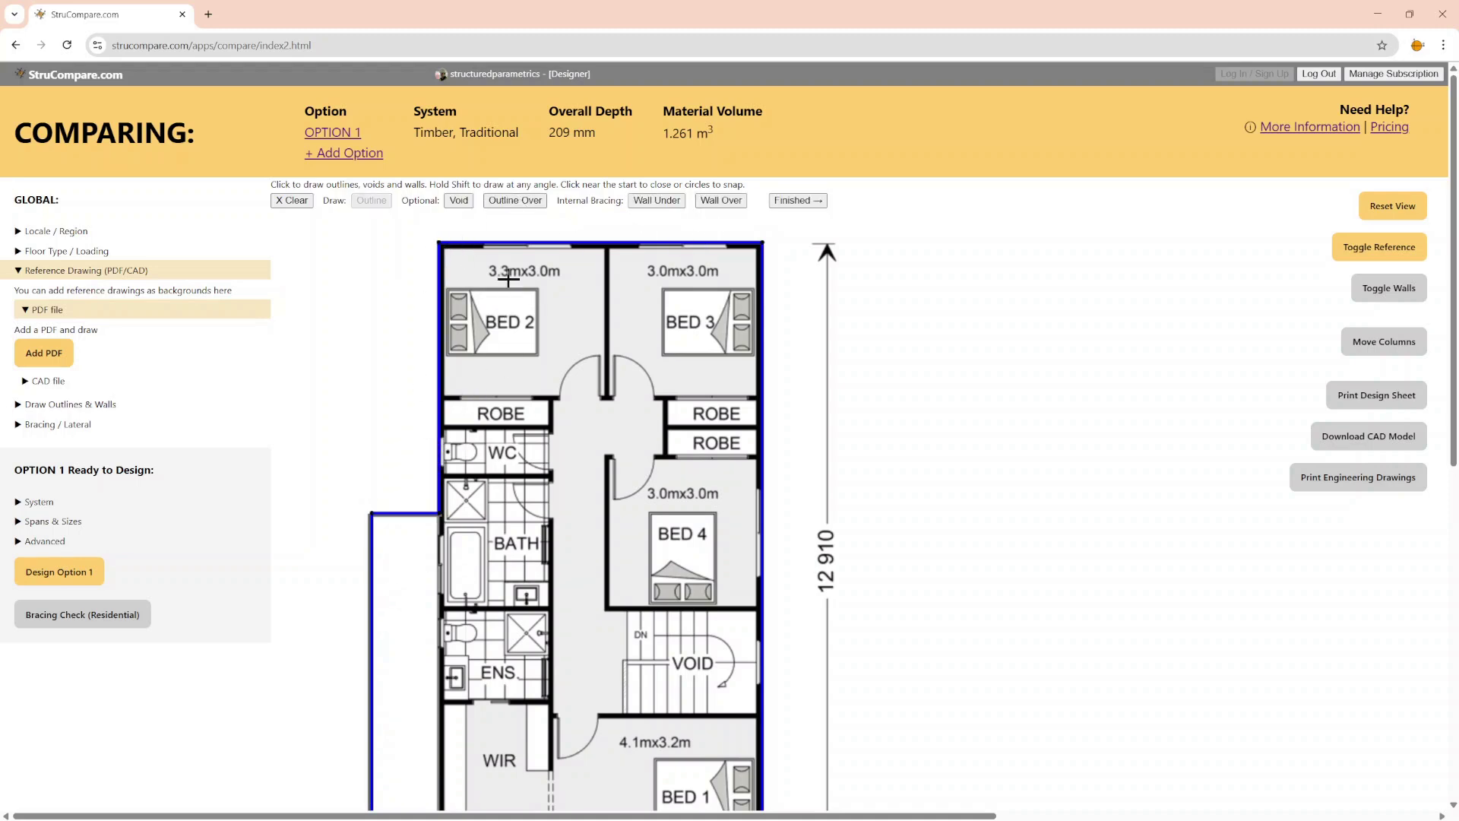
- Draw a rectangular void about 2252 mm wide around the staircase between Bed 4 and Bed 1
{"action": "left_click", "coordinate": [459, 201]}
{"action": "scroll", "coordinate": [623, 417], "scroll_direction": "down", "scroll_amount": 3}
{"action": "left_click", "coordinate": [627, 423]}
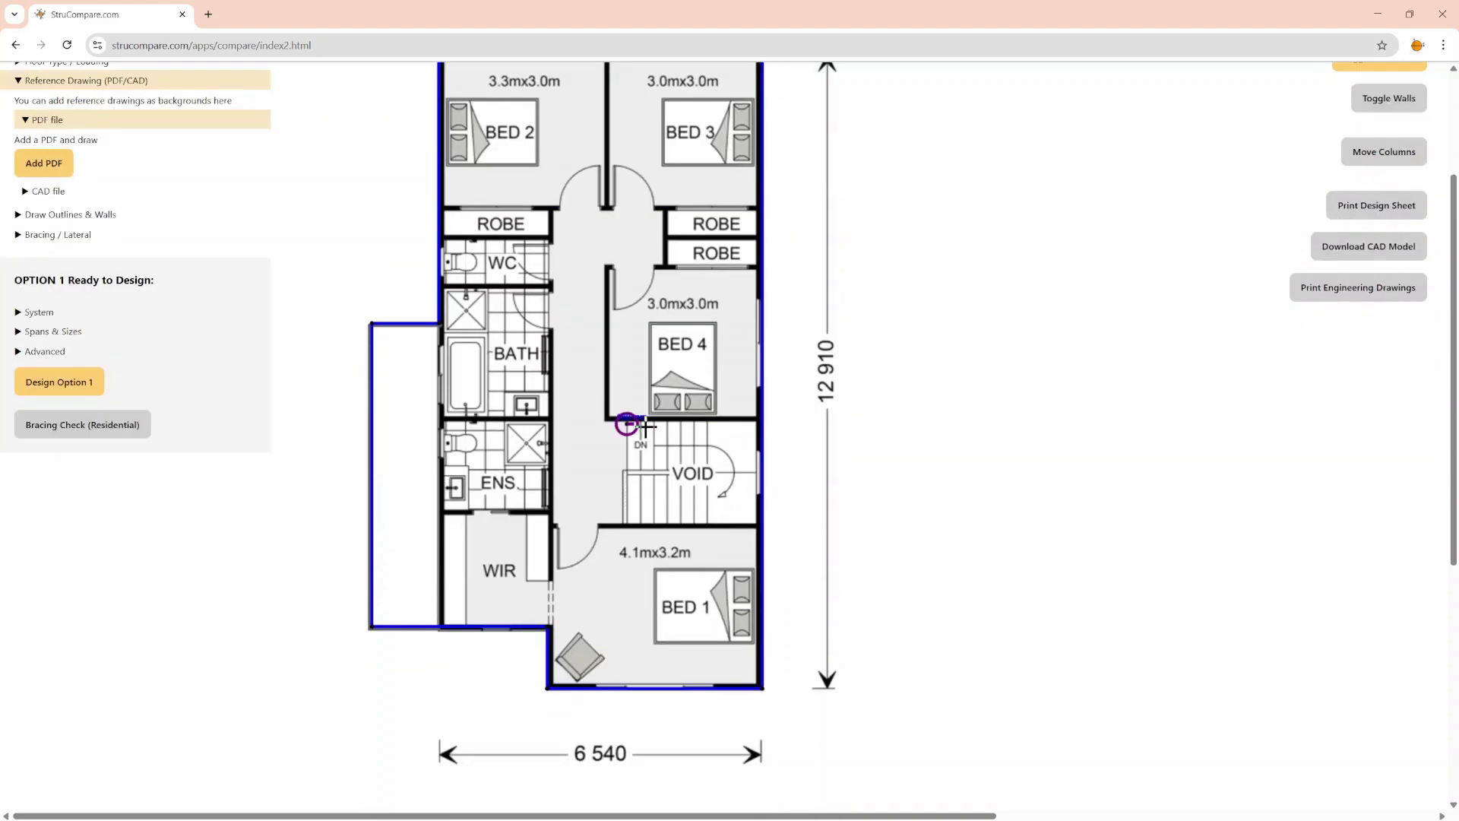
{"action": "left_click", "coordinate": [737, 423]}
{"action": "left_click", "coordinate": [738, 525]}
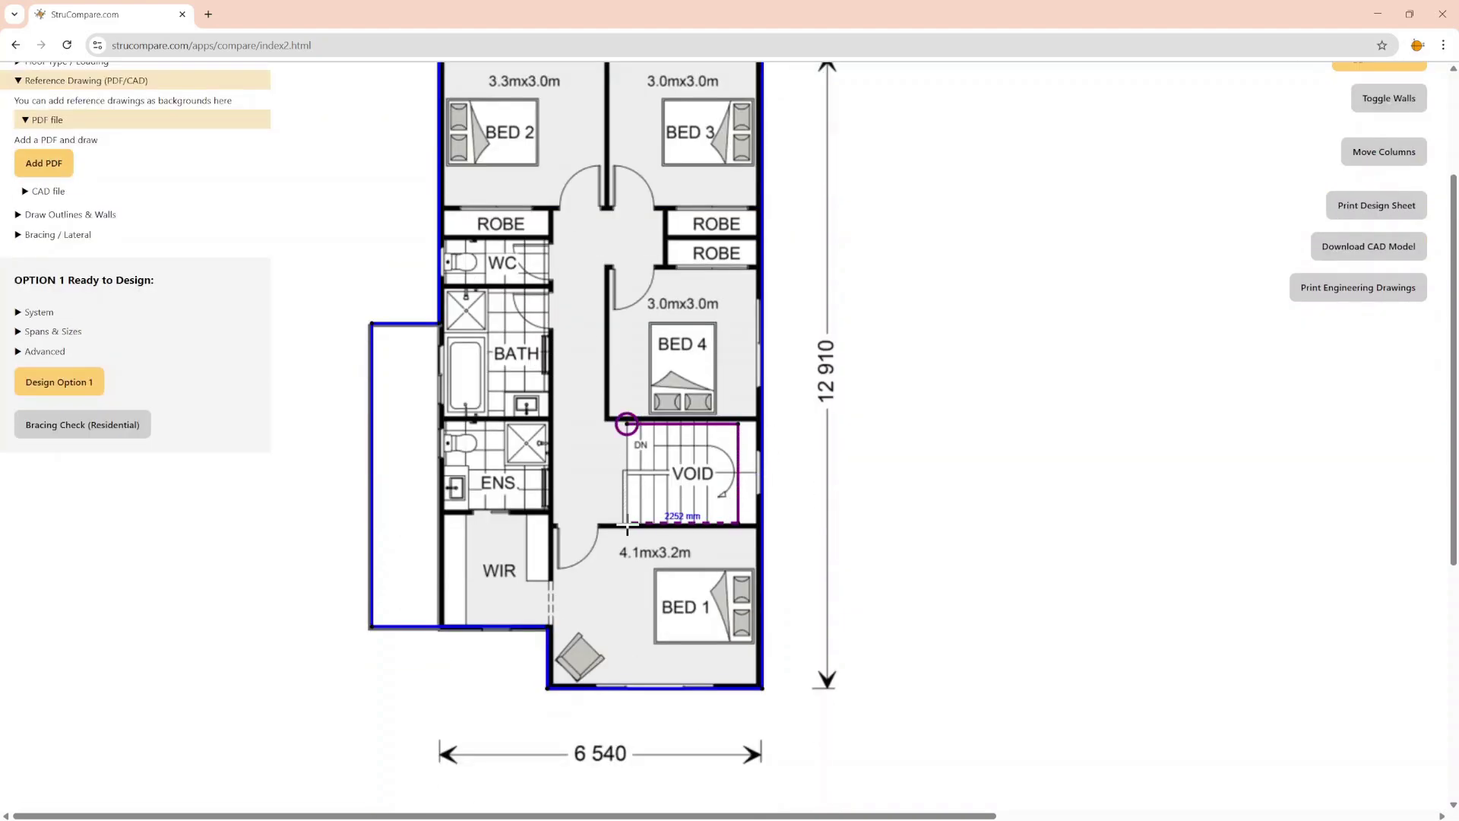
{"action": "left_click", "coordinate": [628, 524]}
{"action": "left_click", "coordinate": [628, 424]}
- Draw the Outline Over around the upper-floor bedrooms and wet areas, snapping to outline corners and excluding the garage strip
{"action": "scroll", "coordinate": [628, 423], "scroll_direction": "up", "scroll_amount": 3}
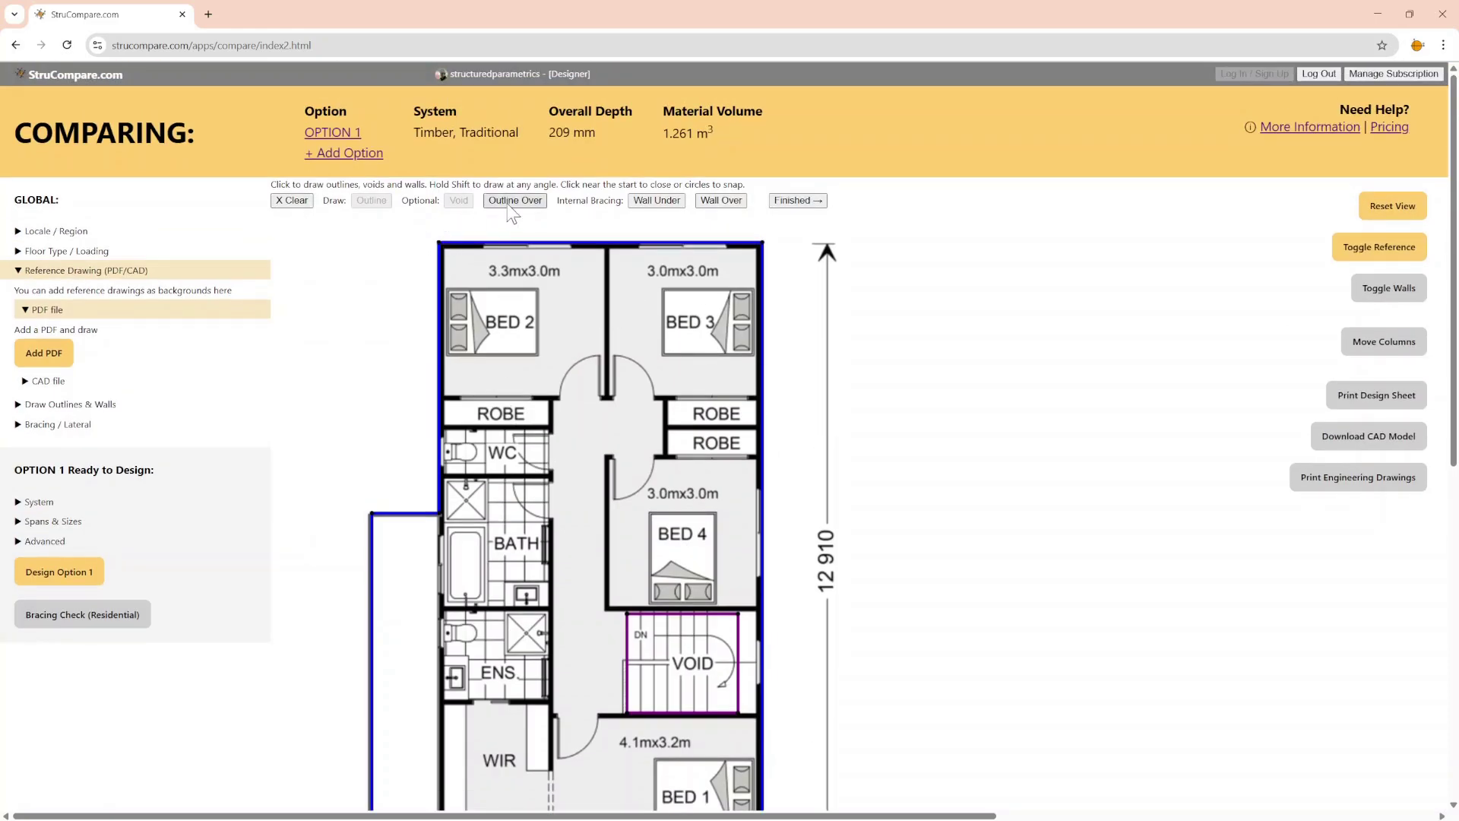
{"action": "left_click", "coordinate": [509, 202]}
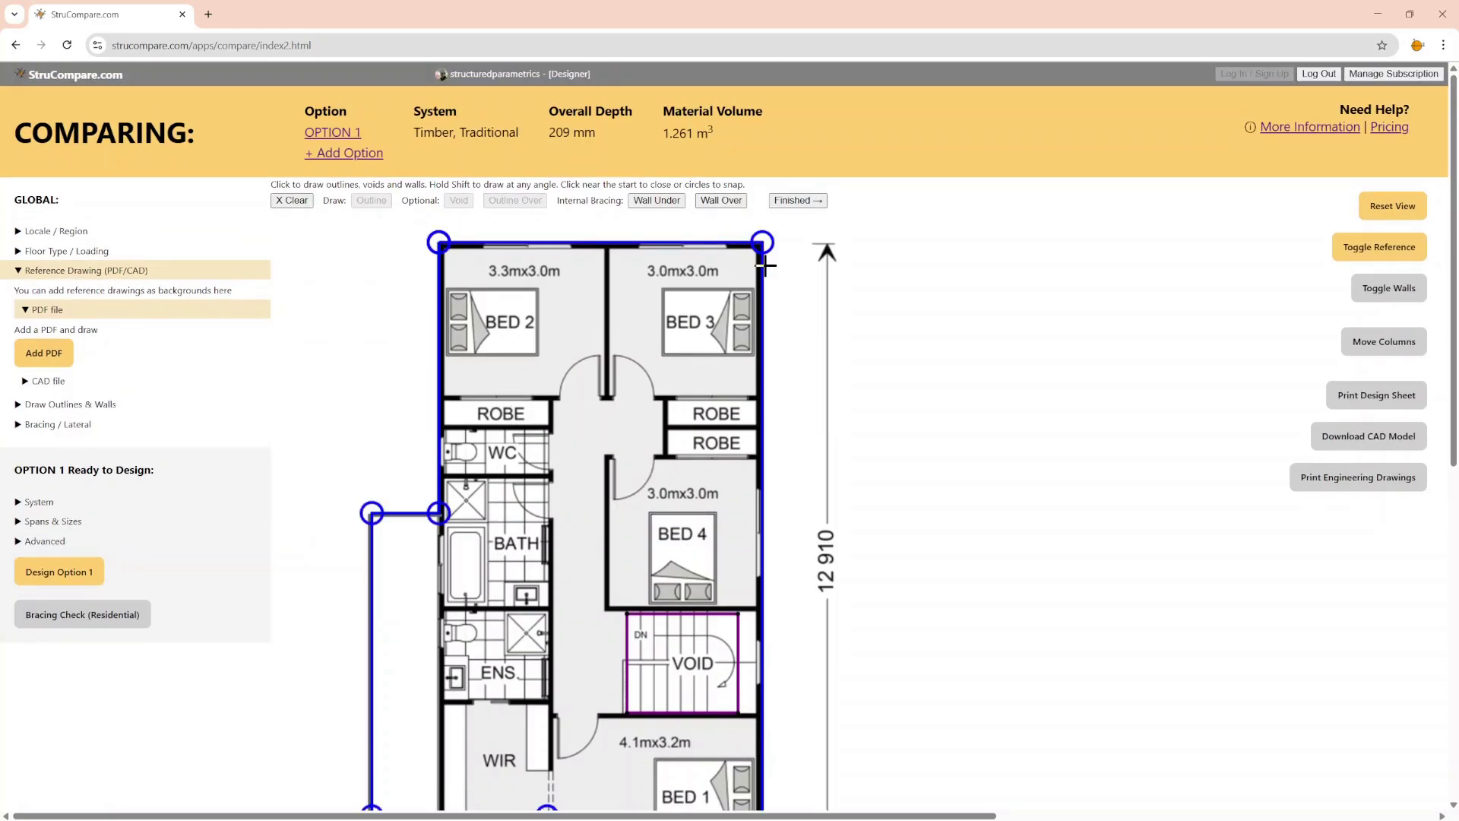
{"action": "left_click", "coordinate": [762, 242]}
{"action": "scroll", "coordinate": [762, 241], "scroll_direction": "down", "scroll_amount": 5}
{"action": "left_click", "coordinate": [762, 498]}
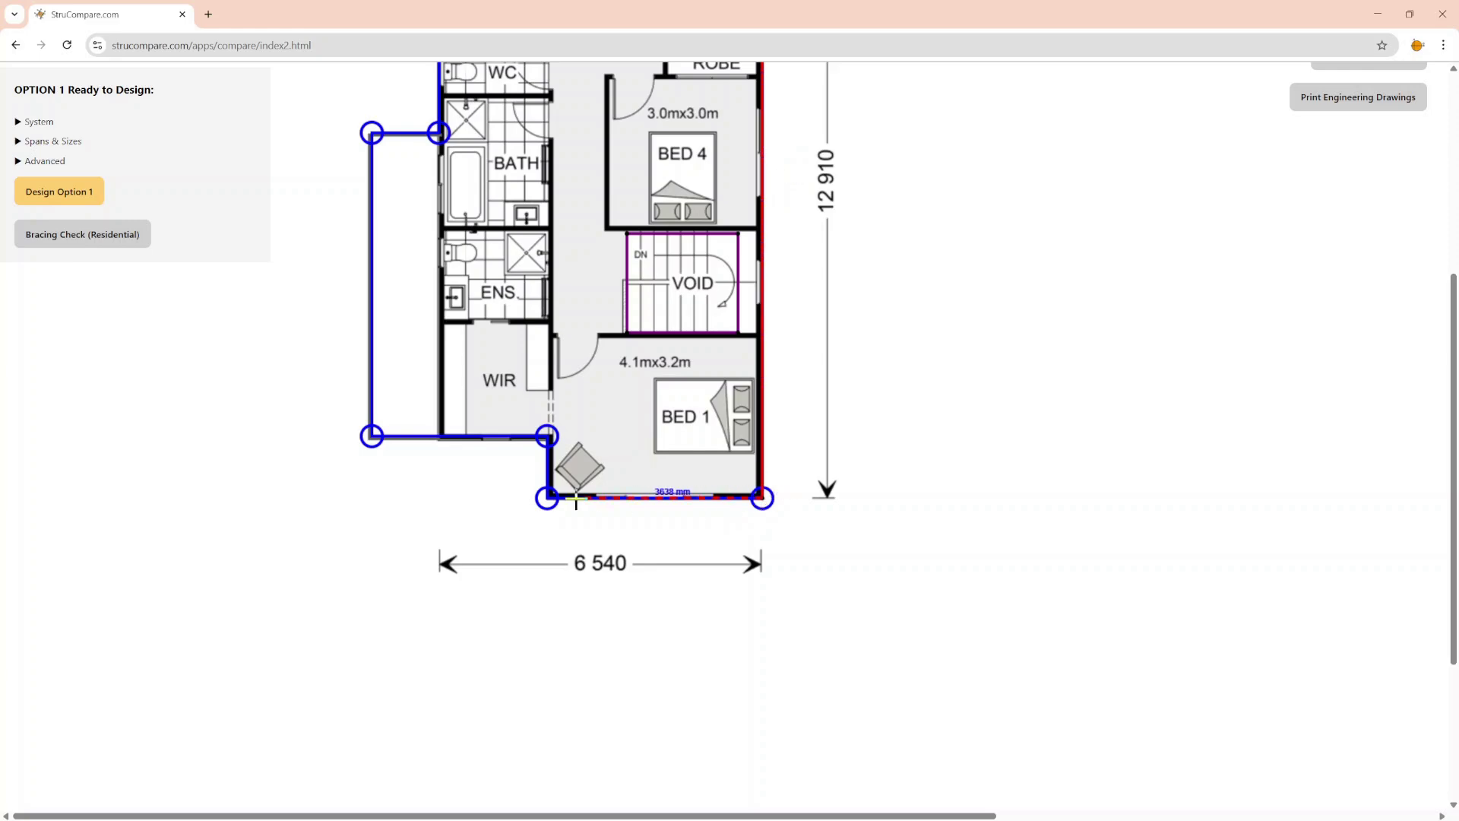
{"action": "left_click", "coordinate": [547, 497]}
{"action": "left_click", "coordinate": [547, 436]}
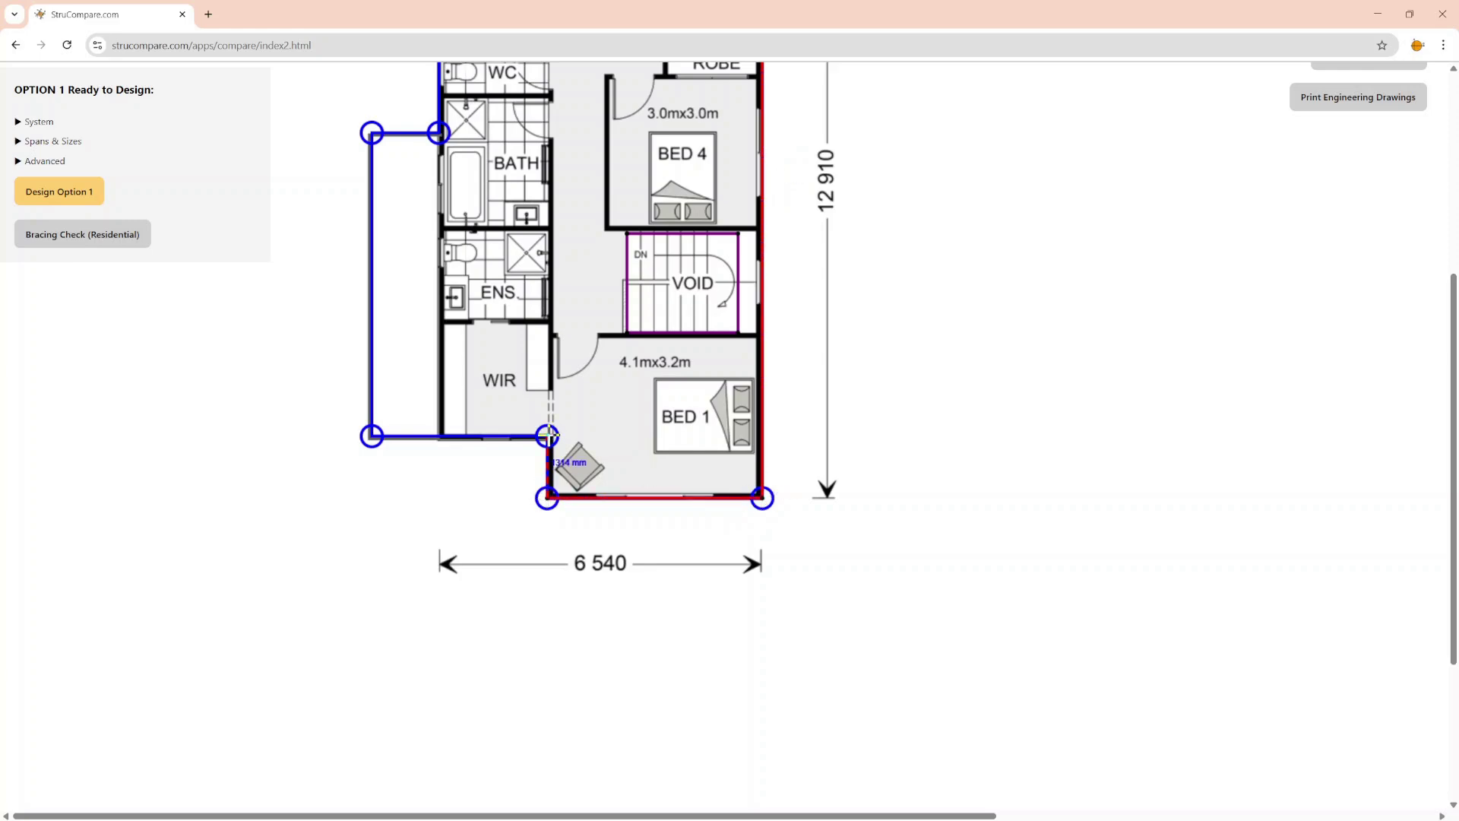
{"action": "left_click", "coordinate": [439, 435]}
{"action": "scroll", "coordinate": [439, 435], "scroll_direction": "up", "scroll_amount": 5}
{"action": "left_click", "coordinate": [439, 241]}
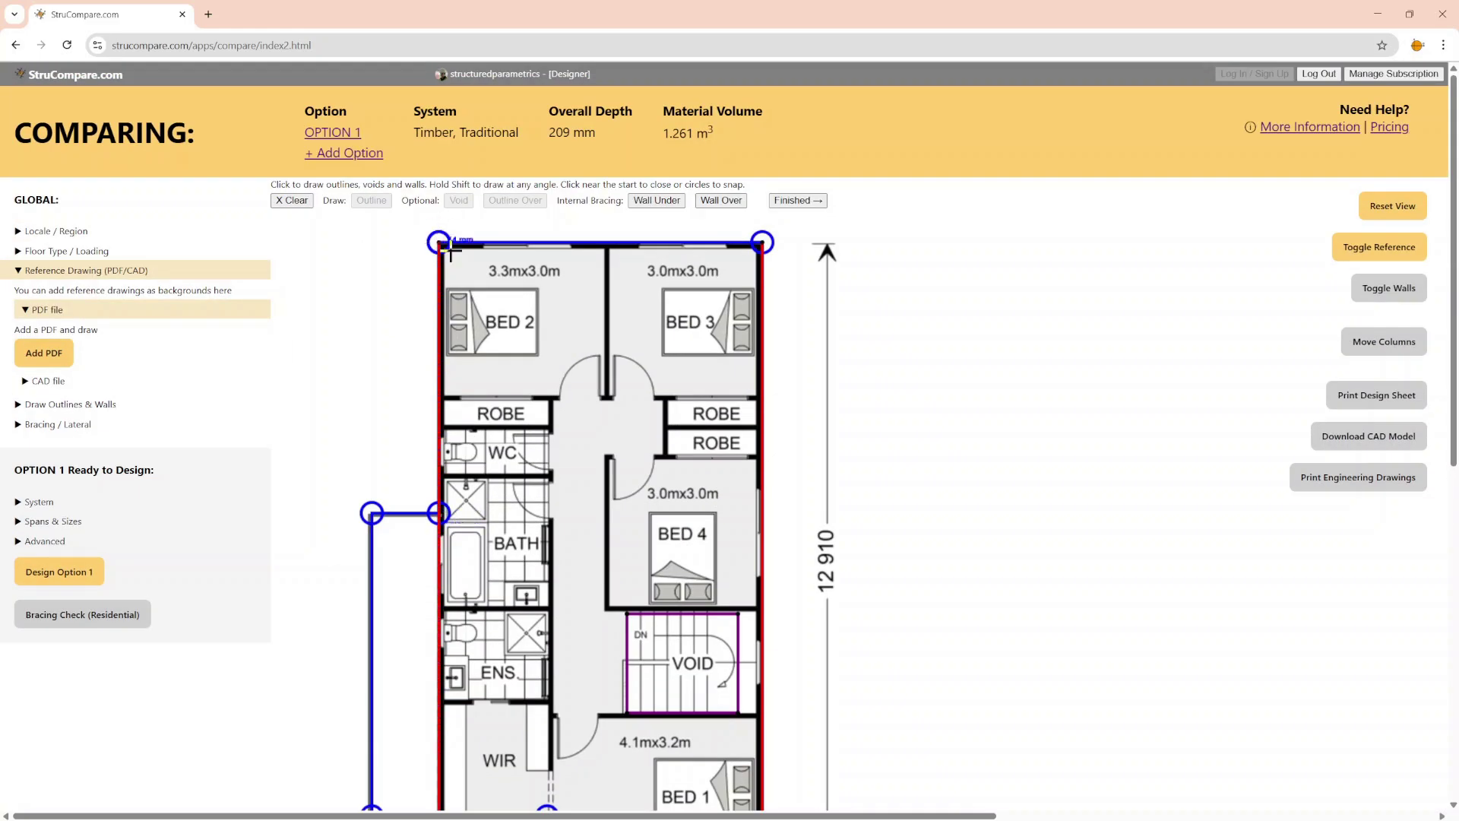
{"action": "left_click", "coordinate": [762, 246]}
- Add a Wall Over bracing wall along the partition between Bed 2 and Bed 3
{"action": "left_click", "coordinate": [722, 203]}
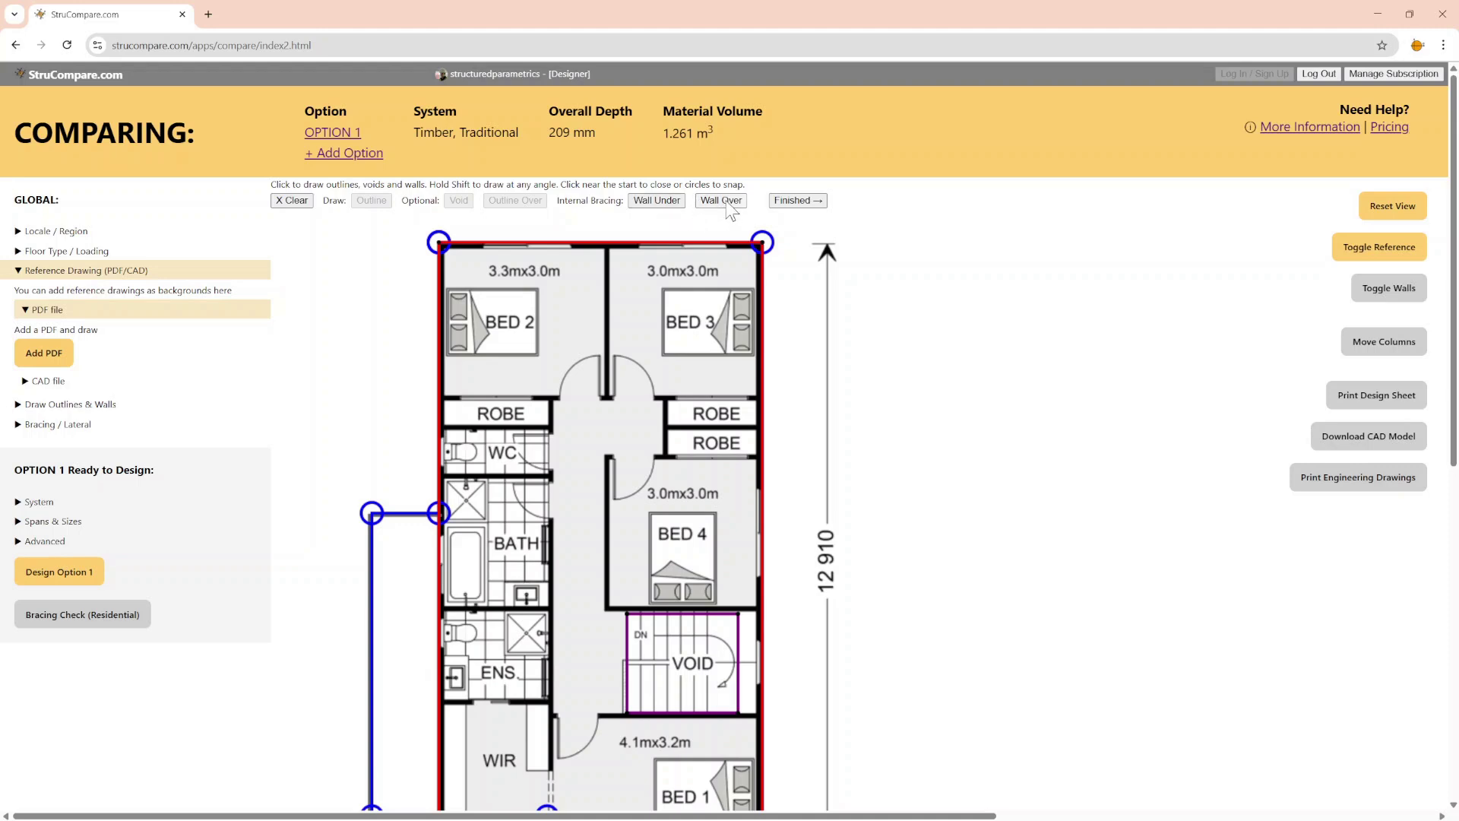
{"action": "left_click", "coordinate": [608, 245]}
{"action": "left_click", "coordinate": [607, 396]}
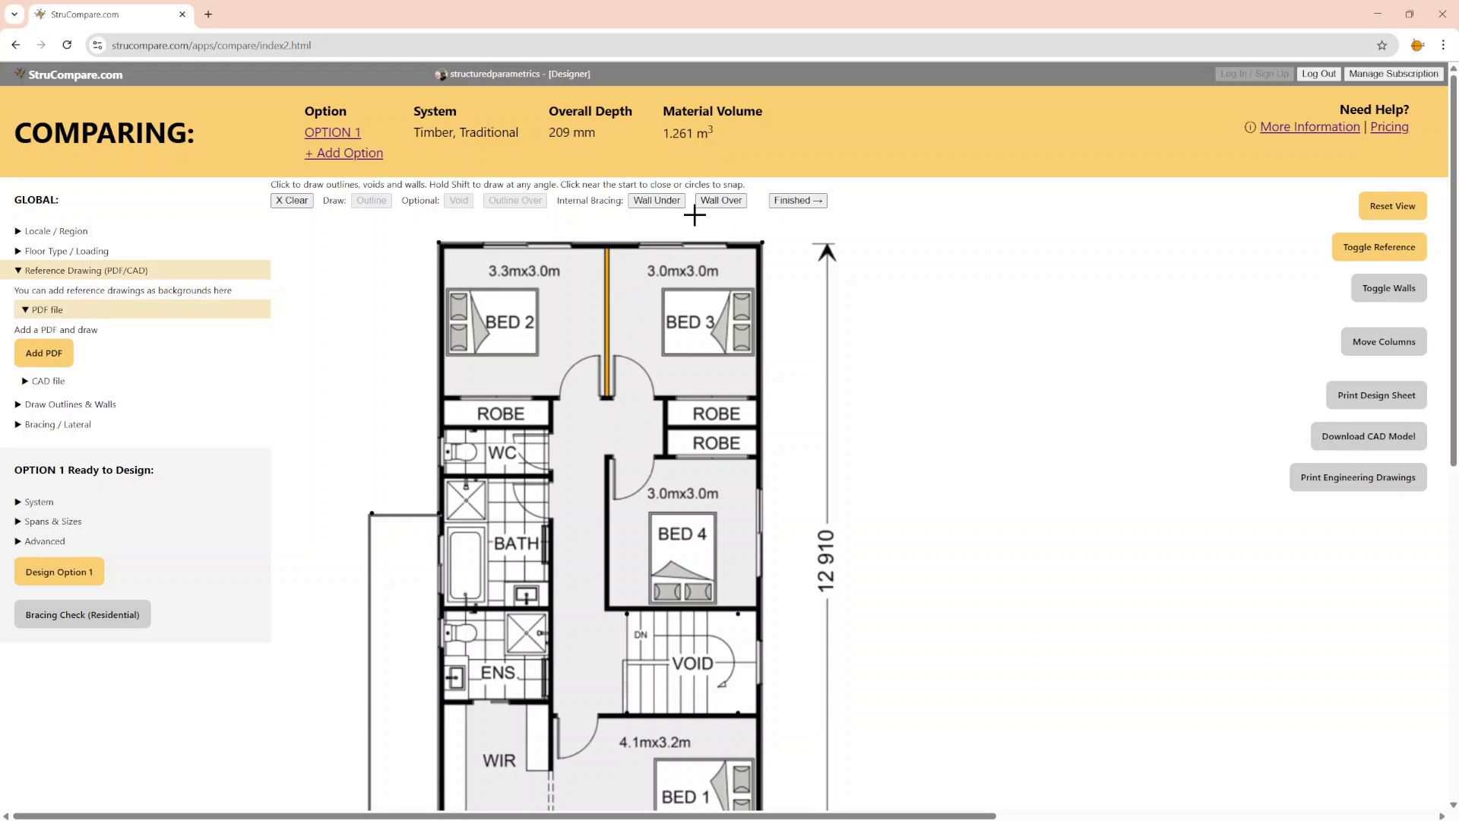
- Add Wall Under bracing segments along the outer wall above the kitchen and family room, skipping the window and door openings
{"action": "left_click", "coordinate": [669, 202]}
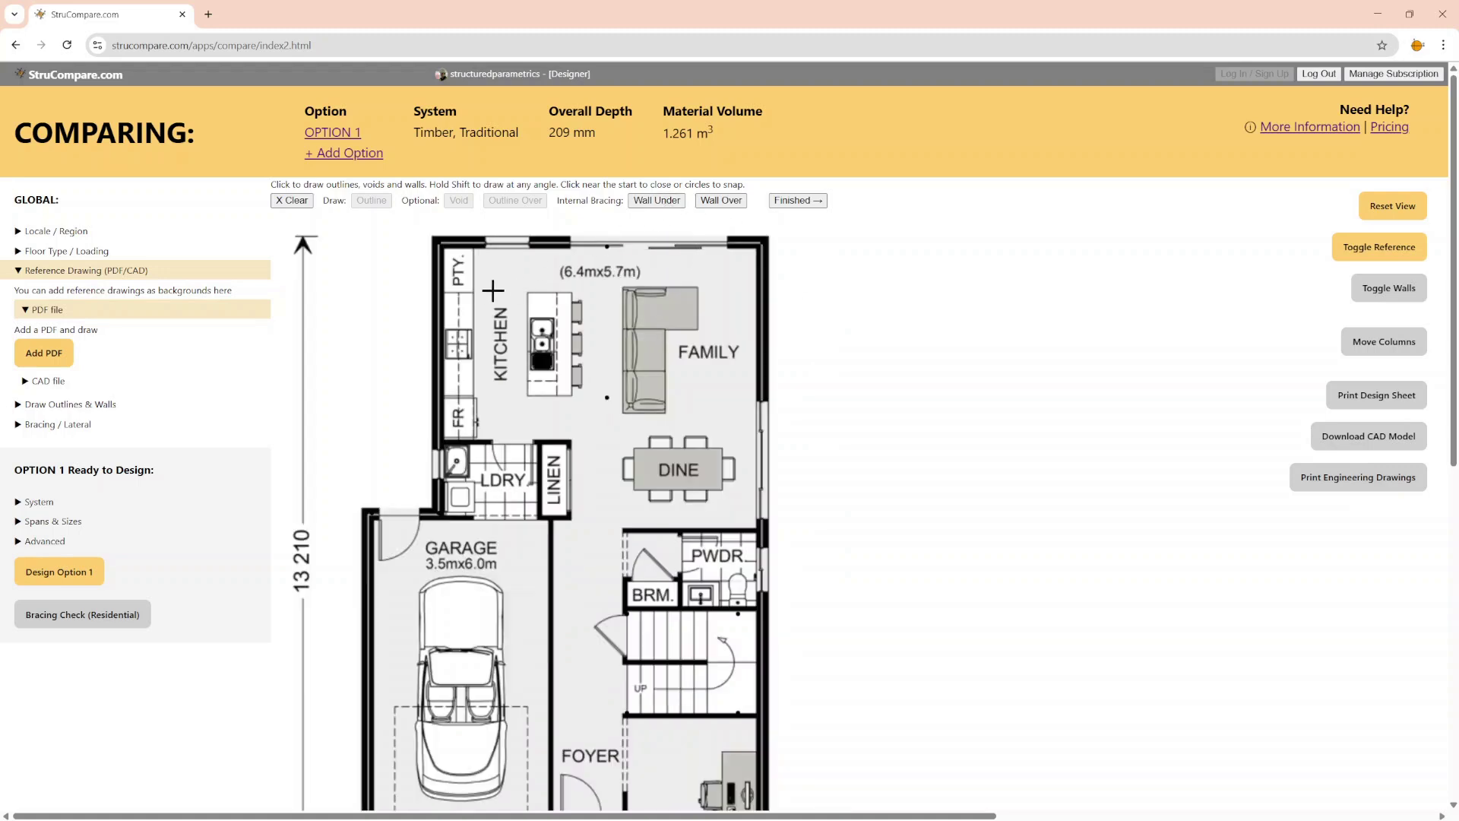
{"action": "left_click", "coordinate": [485, 243]}
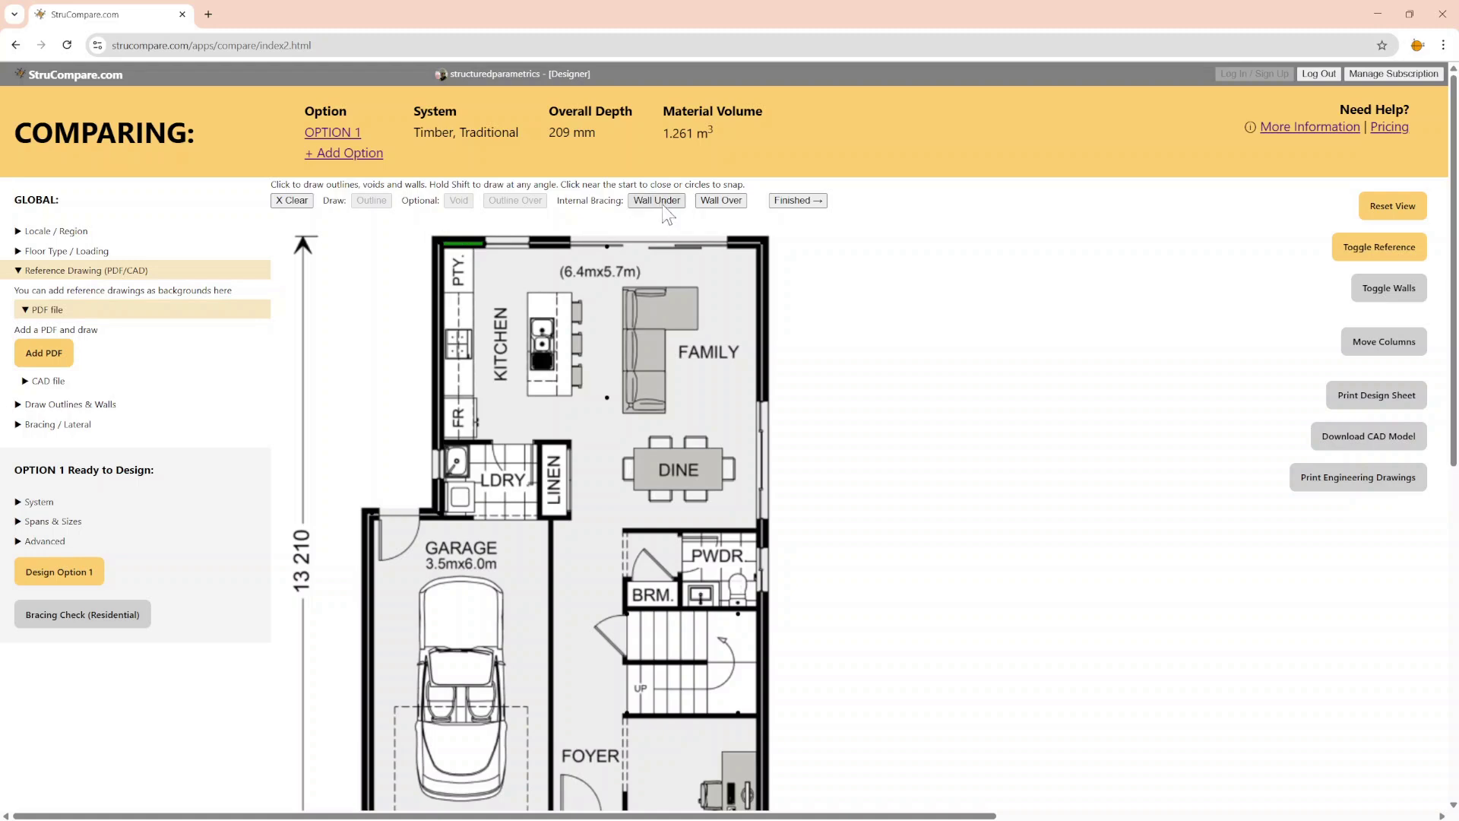
{"action": "left_click", "coordinate": [530, 243]}
{"action": "left_click", "coordinate": [570, 243]}
{"action": "left_click", "coordinate": [728, 244]}
{"action": "left_click", "coordinate": [762, 243]}
- Add Wall Under bracing walls between the fridge and laundry and along the powder room wall facing the dining area
{"action": "left_click", "coordinate": [441, 442]}
{"action": "left_click", "coordinate": [492, 442]}
{"action": "left_click", "coordinate": [630, 529]}
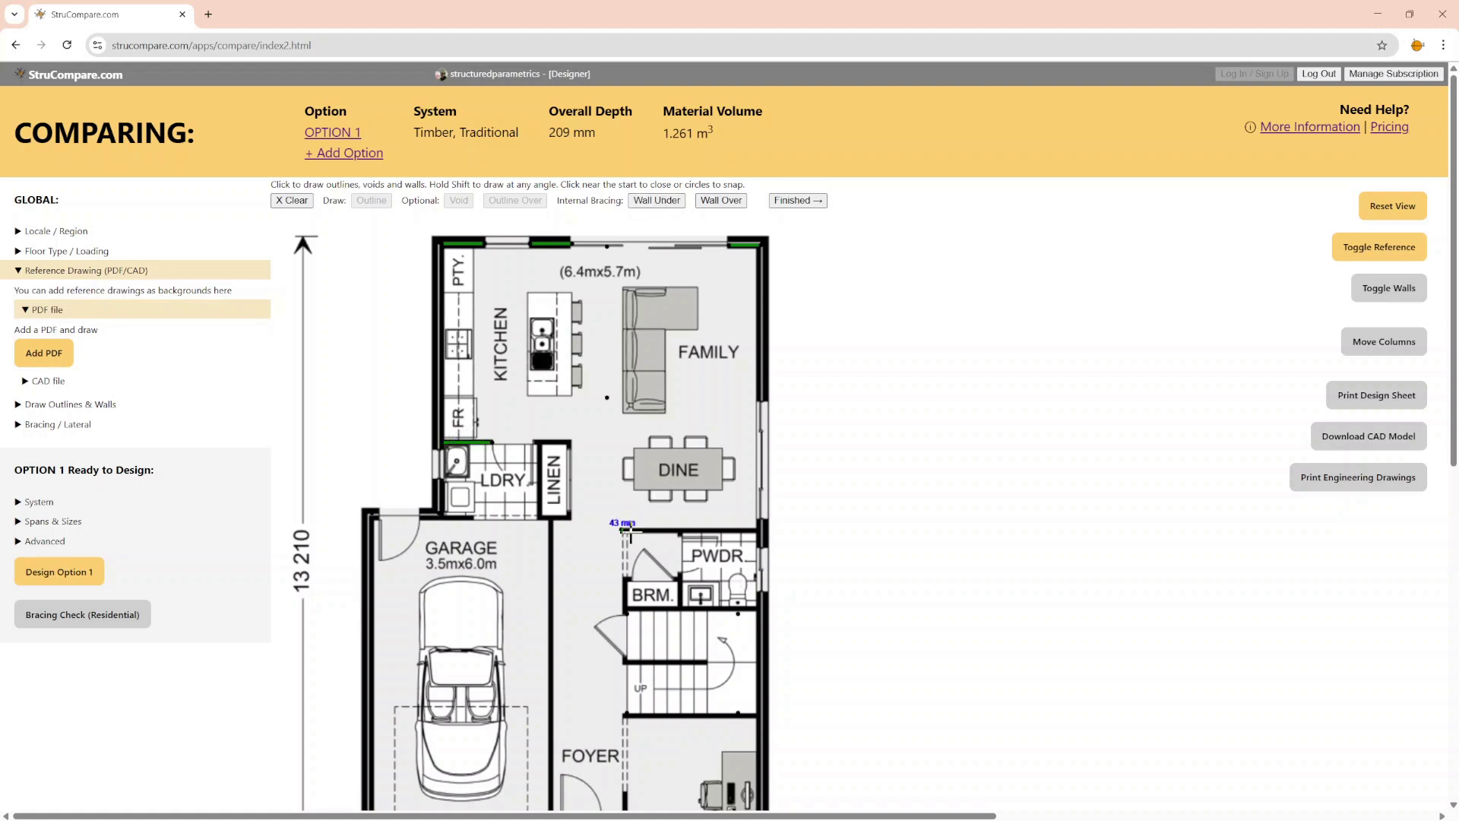
{"action": "left_click", "coordinate": [758, 529]}
- Add Wall Under bracing walls around the office on the ground-floor plan
{"action": "left_click", "coordinate": [672, 201]}
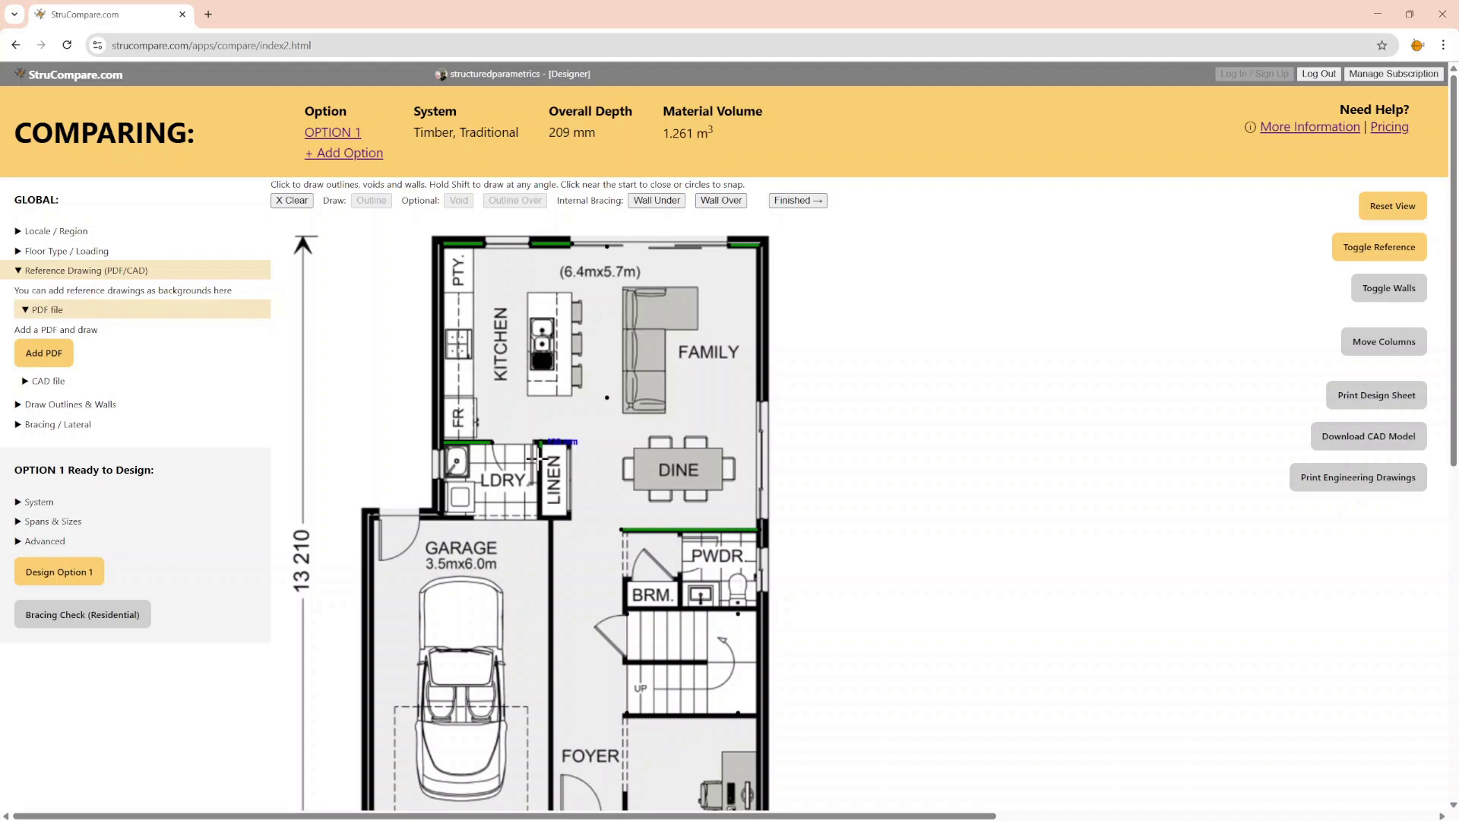
{"action": "scroll", "coordinate": [786, 316], "scroll_direction": "down", "scroll_amount": 5}
{"action": "left_click", "coordinate": [623, 495]}
{"action": "scroll", "coordinate": [623, 495], "scroll_direction": "up", "scroll_amount": 5}
{"action": "scroll", "coordinate": [623, 495], "scroll_direction": "down", "scroll_amount": 5}
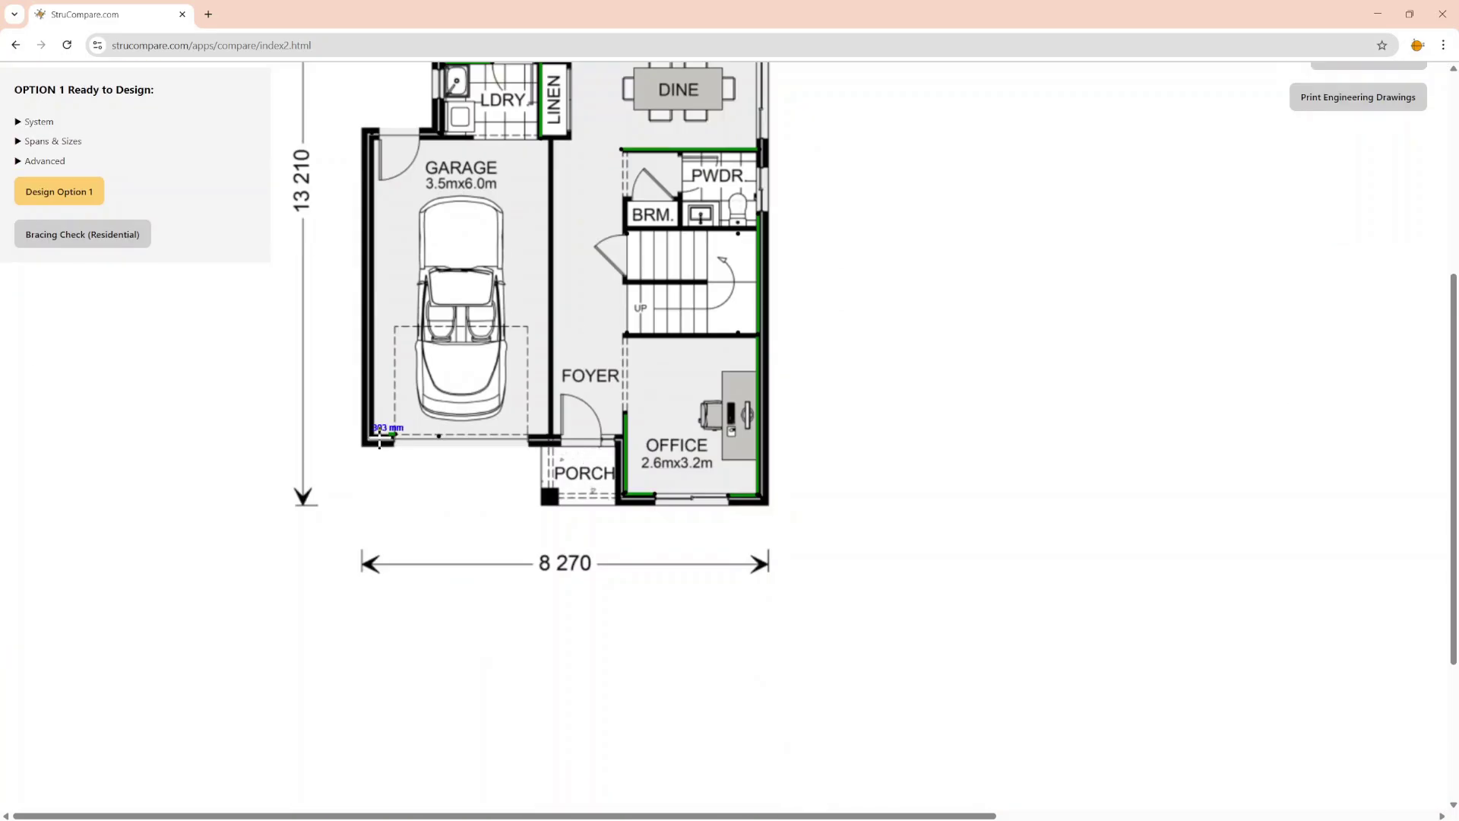
- Add a Wall Under bracing wall along the full partition between the garage and the foyer
{"action": "scroll", "coordinate": [443, 494], "scroll_direction": "up", "scroll_amount": 5}
{"action": "left_click", "coordinate": [551, 524]}
{"action": "scroll", "coordinate": [554, 586], "scroll_direction": "down", "scroll_amount": 4}
{"action": "left_click", "coordinate": [551, 496]}
{"action": "scroll", "coordinate": [697, 426], "scroll_direction": "down", "scroll_amount": 1}
{"action": "scroll", "coordinate": [697, 426], "scroll_direction": "up", "scroll_amount": 5}
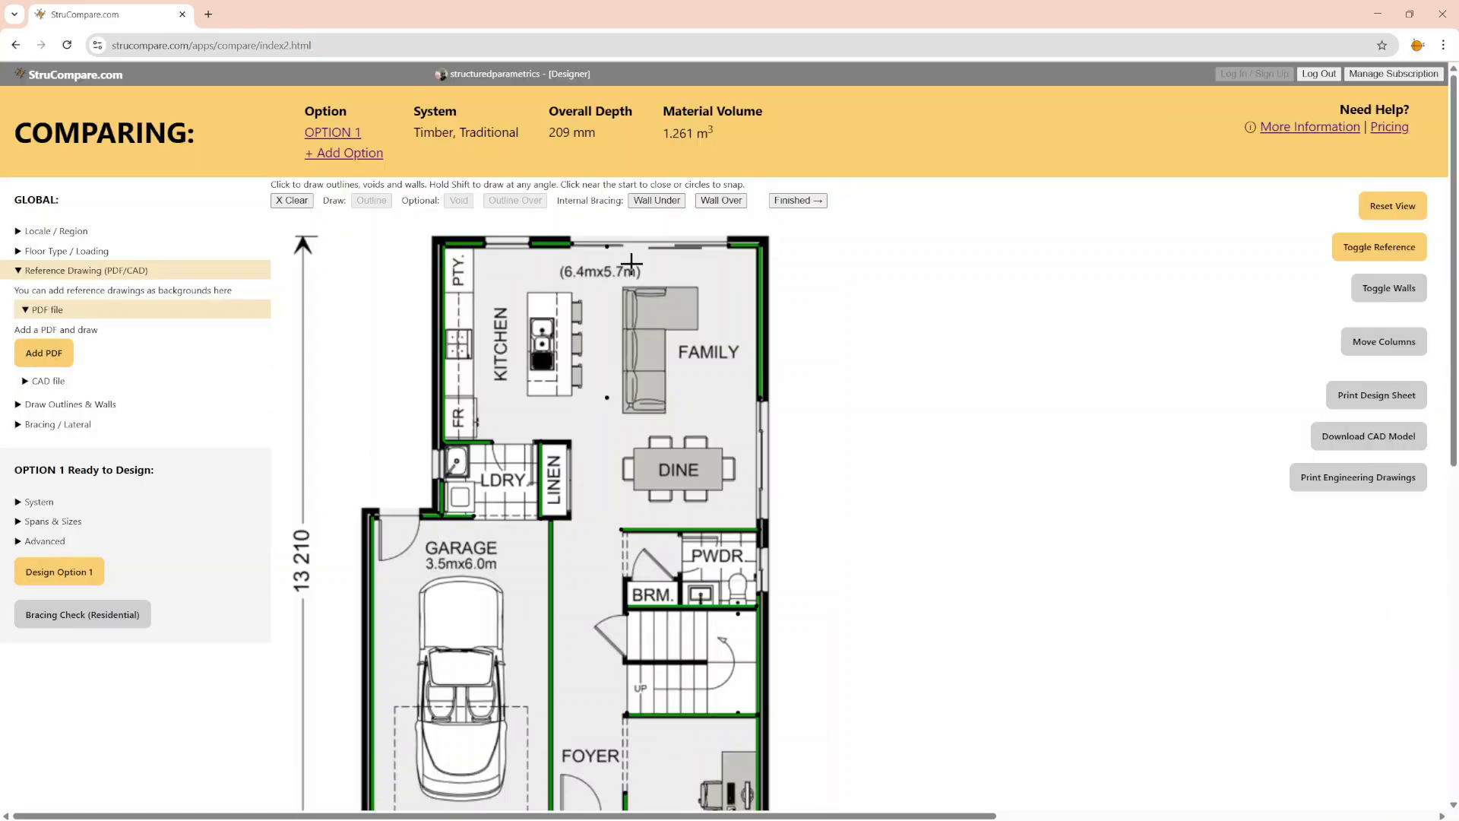
- Add Wall Over bracing walls along the outer walls of Bed 2 and Bed 3 and between the Bed 4 and void windows
{"action": "left_click", "coordinate": [720, 202]}
{"action": "left_click", "coordinate": [444, 242]}
{"action": "left_click", "coordinate": [442, 428]}
{"action": "left_click", "coordinate": [760, 242]}
{"action": "scroll", "coordinate": [760, 424], "scroll_direction": "down", "scroll_amount": 3}
{"action": "left_click", "coordinate": [759, 388]}
{"action": "left_click", "coordinate": [759, 448]}
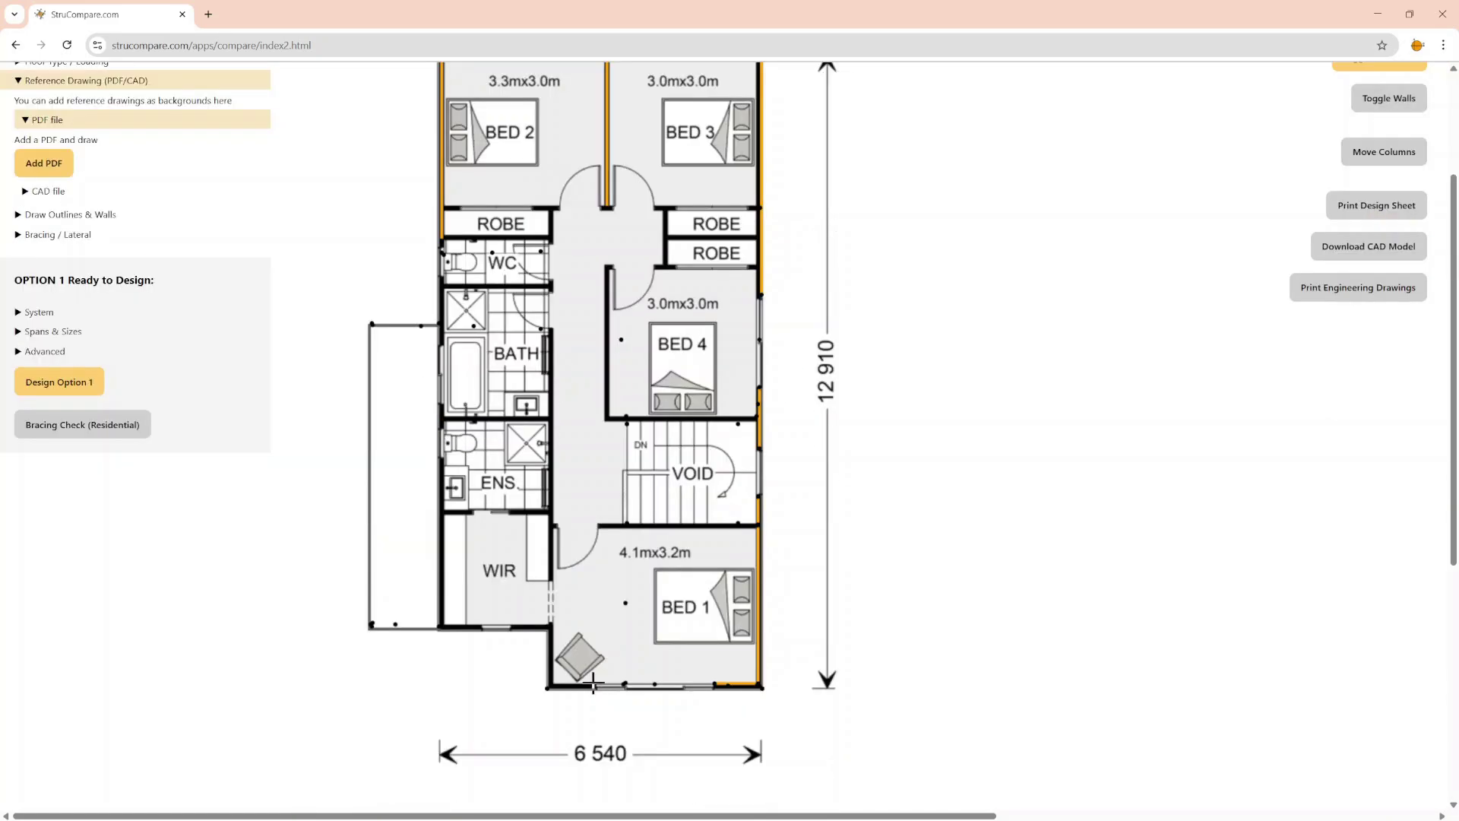
- Add a Wall Over bracing wall along the hallway side of the ensuite and walk-in robe
{"action": "scroll", "coordinate": [732, 208], "scroll_direction": "up", "scroll_amount": 3}
{"action": "left_click", "coordinate": [731, 201]}
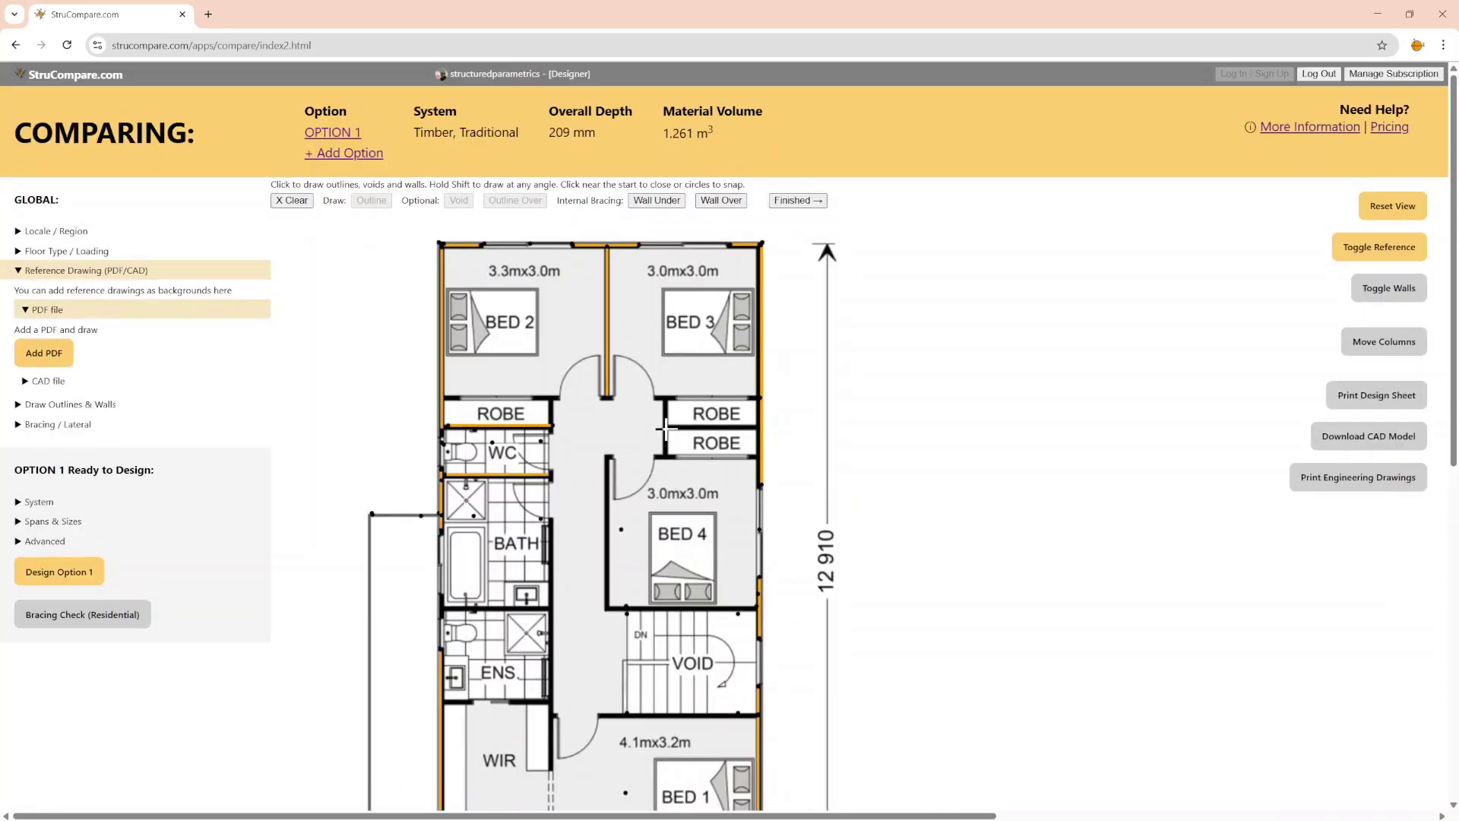
{"action": "left_click", "coordinate": [552, 608]}
{"action": "left_click", "coordinate": [542, 763]}
- Check the Wall Under layout on the ground-floor plan and finish the outline and wall drawing
{"action": "left_click", "coordinate": [657, 200]}
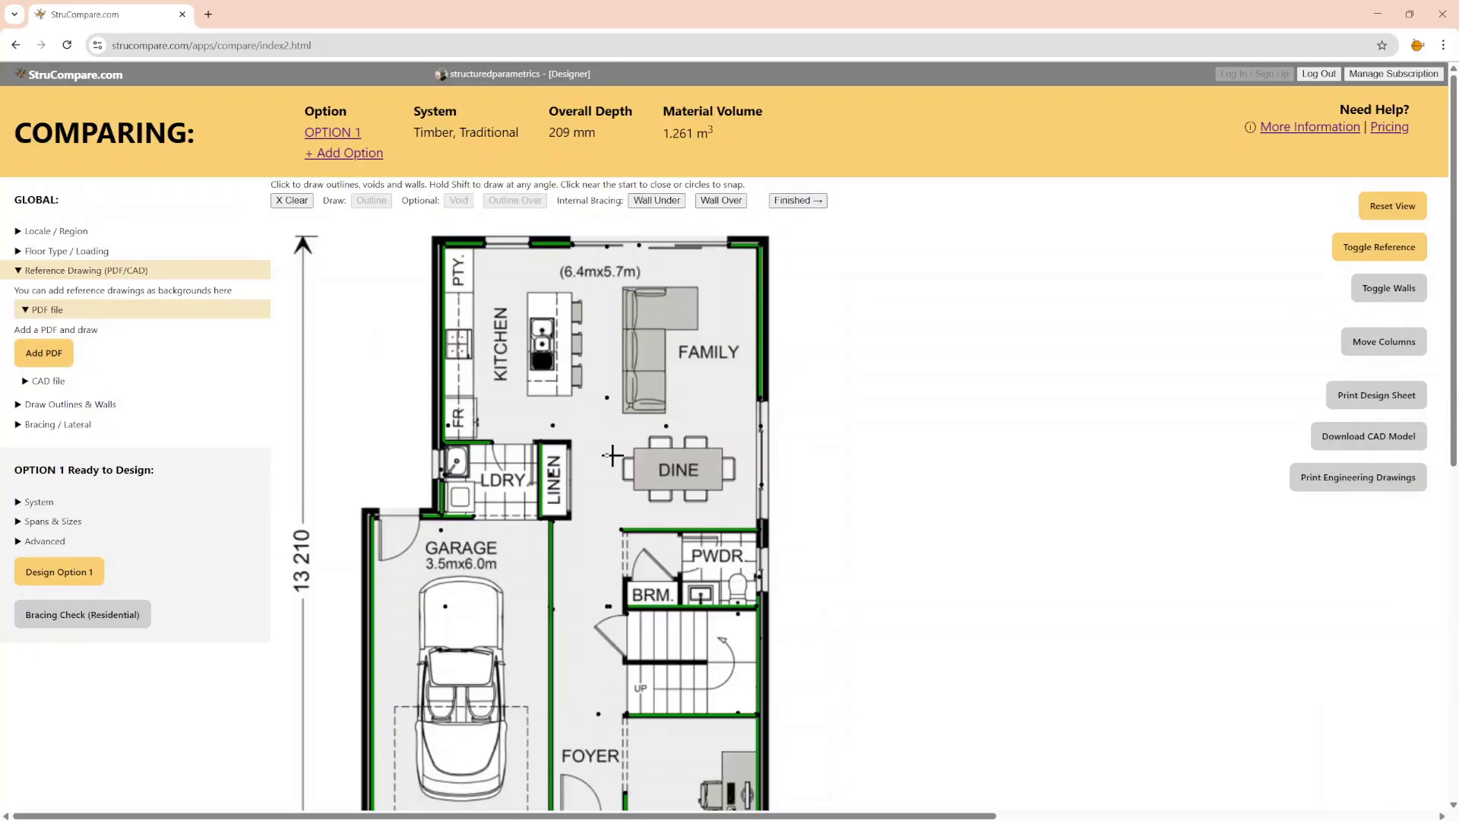
{"action": "scroll", "coordinate": [658, 376], "scroll_direction": "down", "scroll_amount": 3}
{"action": "scroll", "coordinate": [658, 375], "scroll_direction": "up", "scroll_amount": 3}
{"action": "left_click", "coordinate": [804, 203]}
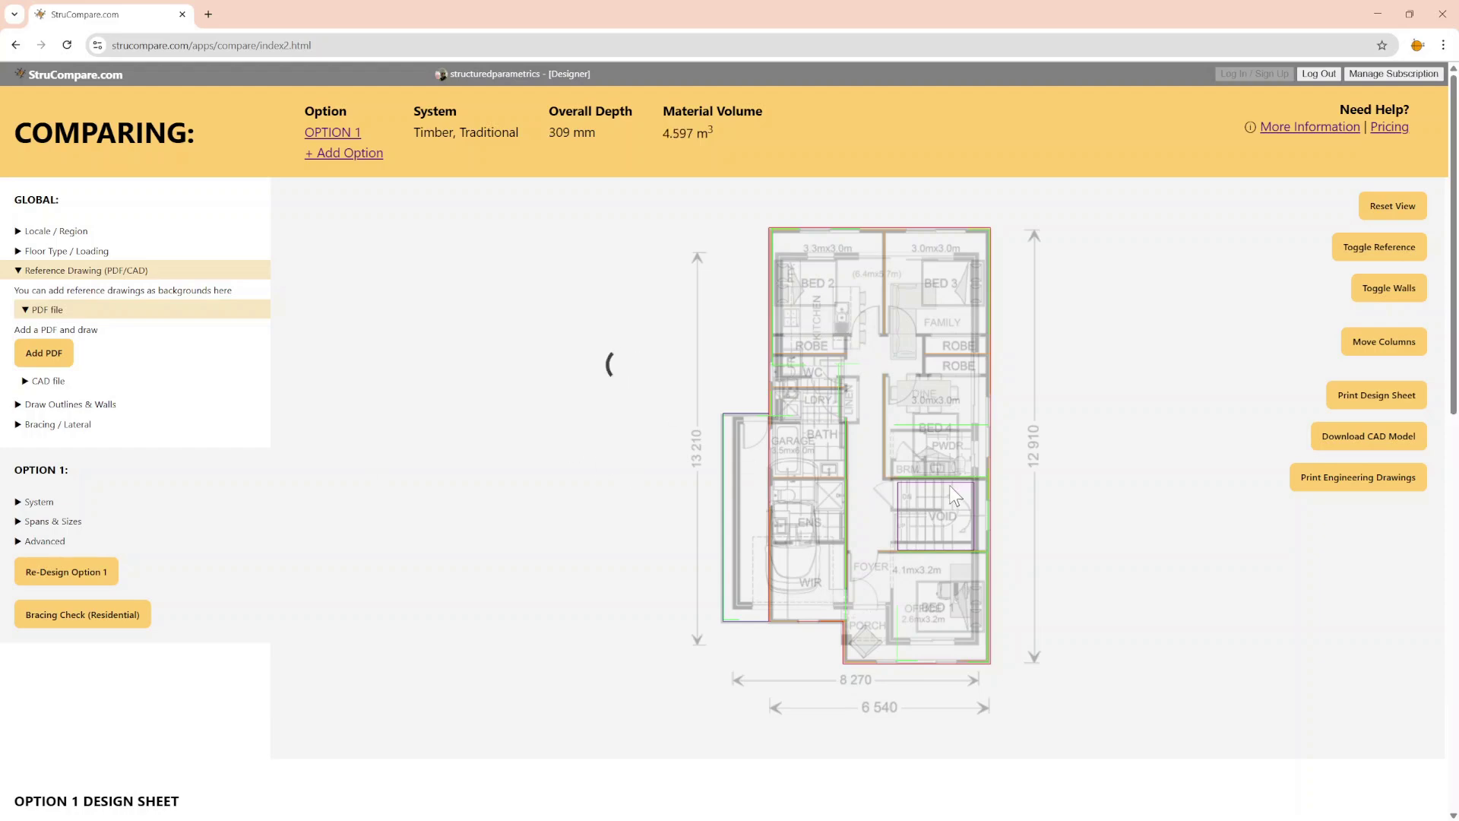
- Hide the walls and examine the designed timber floor framing from several 3D angles
{"action": "left_click_drag", "start_coordinate": [1009, 495], "coordinate": [1020, 535]}
{"action": "left_click", "coordinate": [1389, 288]}
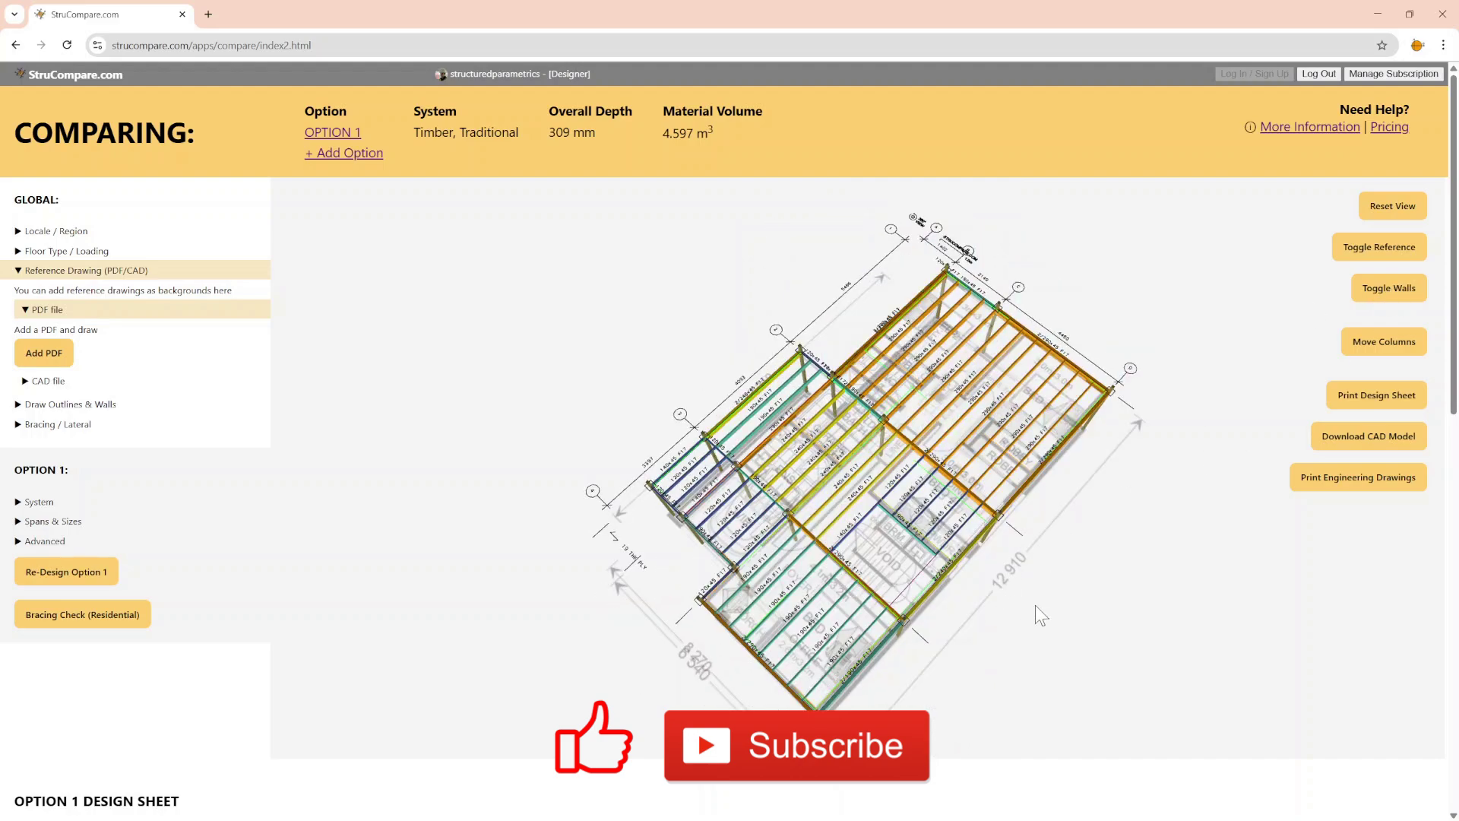
{"action": "left_click_drag", "start_coordinate": [1035, 605], "coordinate": [632, 529]}
{"action": "left_click_drag", "start_coordinate": [639, 663], "coordinate": [883, 576]}
{"action": "mouse_move", "coordinate": [769, 600]}
{"action": "left_mouse_down"}
{"action": "mouse_move", "coordinate": [763, 564]}
{"action": "mouse_move", "coordinate": [766, 577]}
{"action": "left_mouse_up"}
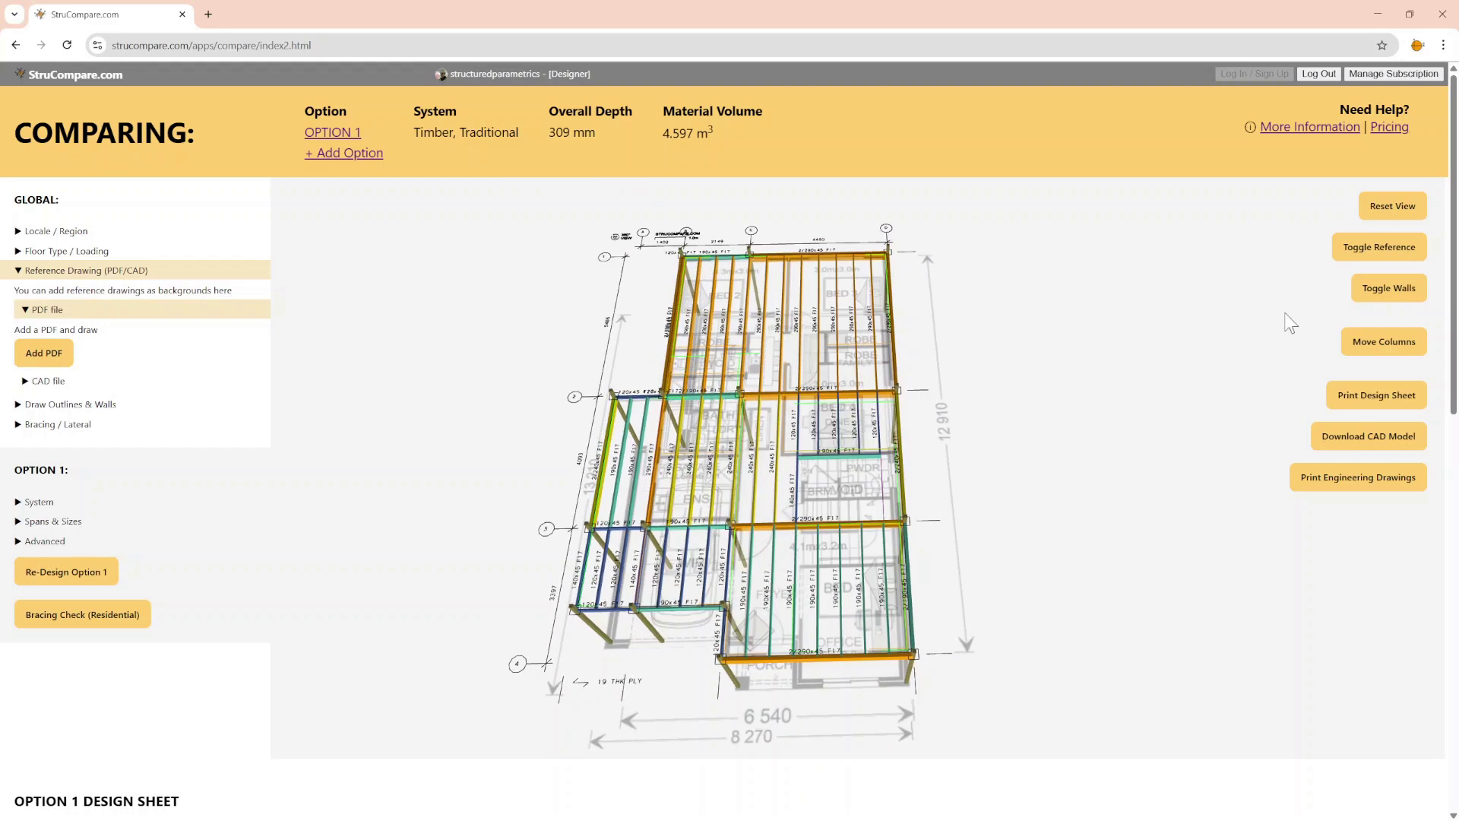
- Preview the column move handles, turn them off again, and look over the framing in 3D
{"action": "left_click", "coordinate": [1398, 351]}
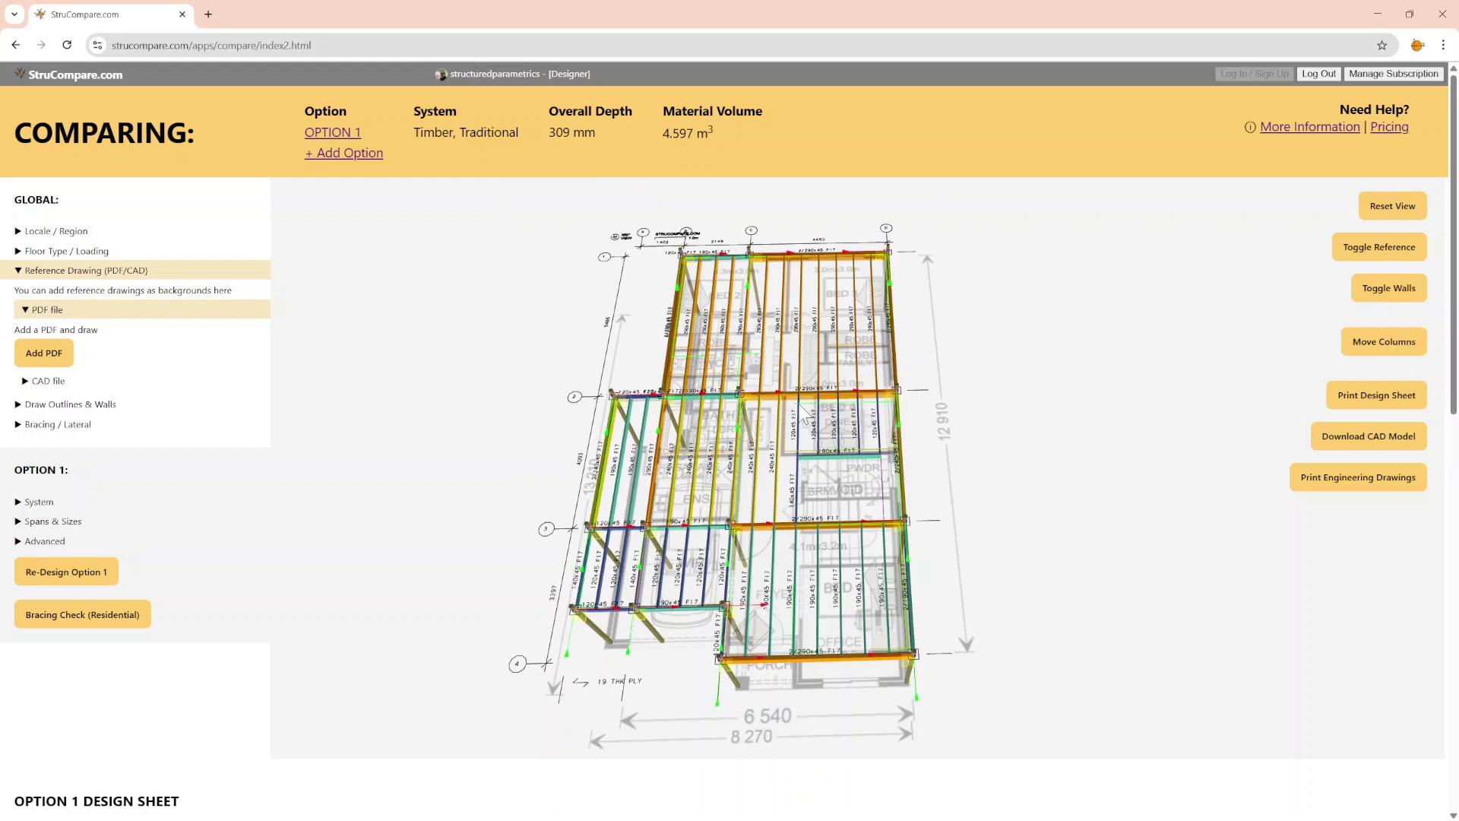
{"action": "left_click", "coordinate": [1365, 351]}
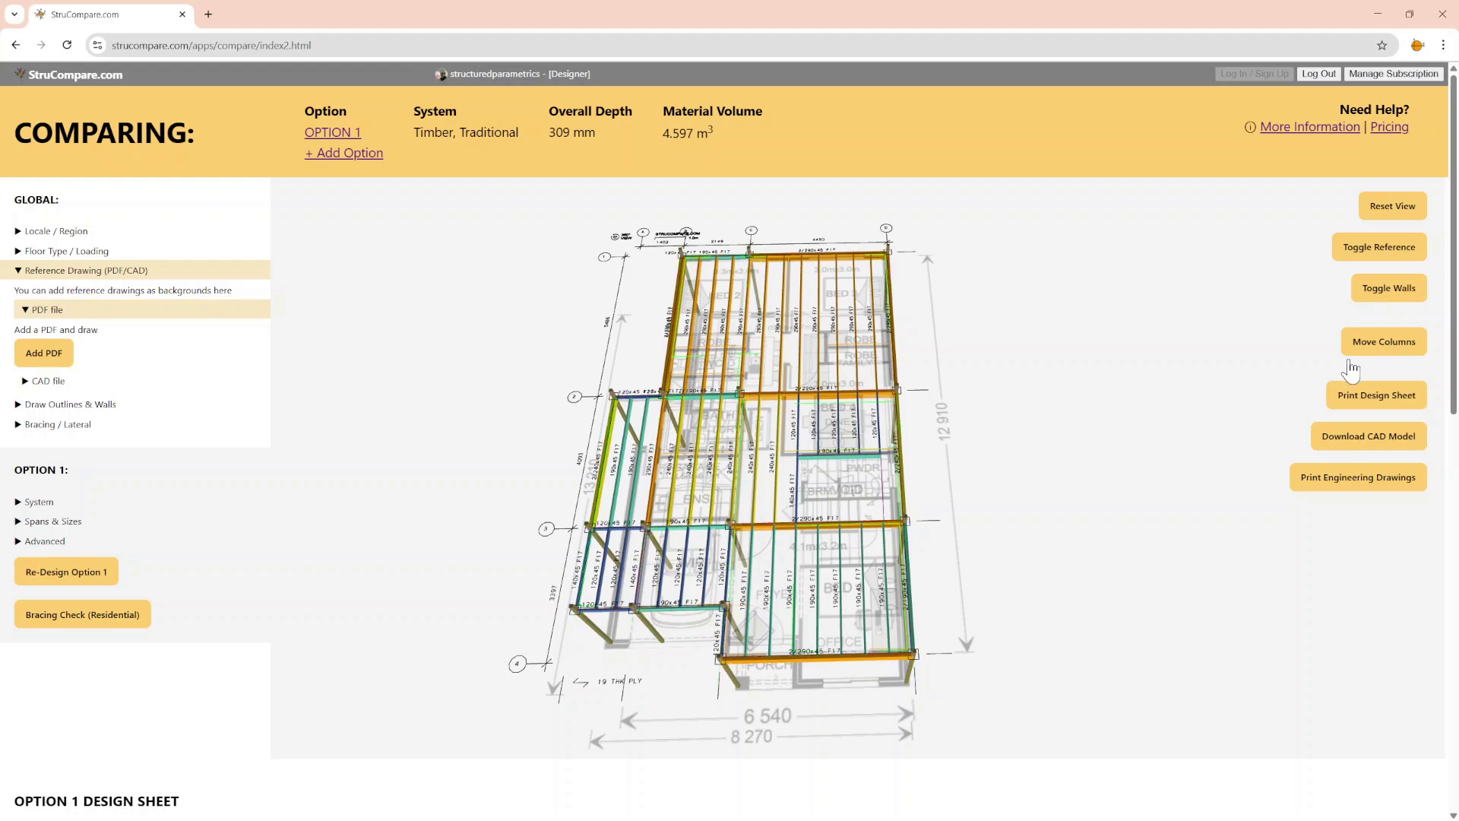
{"action": "left_click_drag", "start_coordinate": [1030, 477], "coordinate": [1008, 480]}
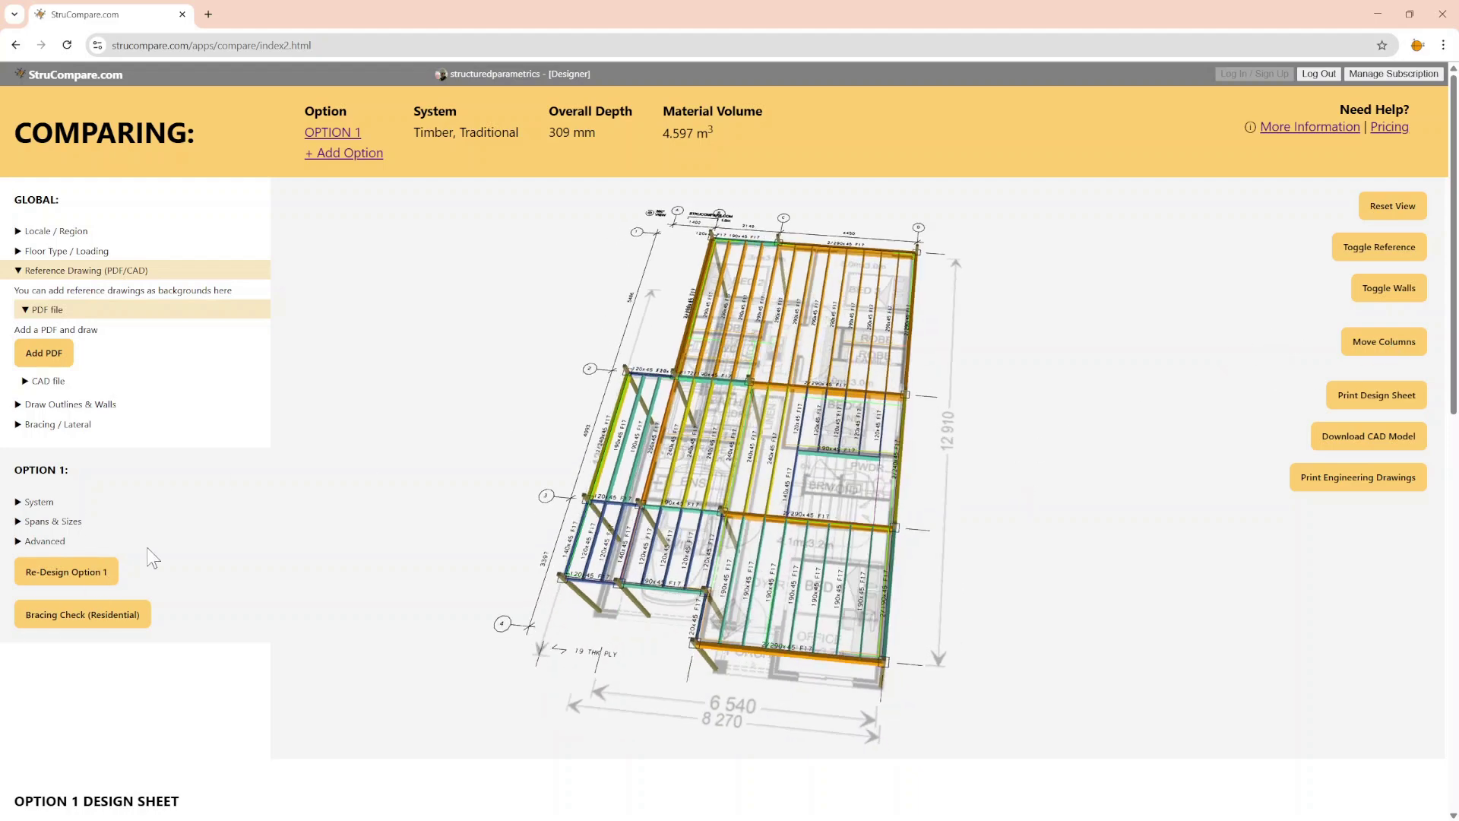
{"action": "left_click_drag", "start_coordinate": [906, 463], "coordinate": [1047, 509]}
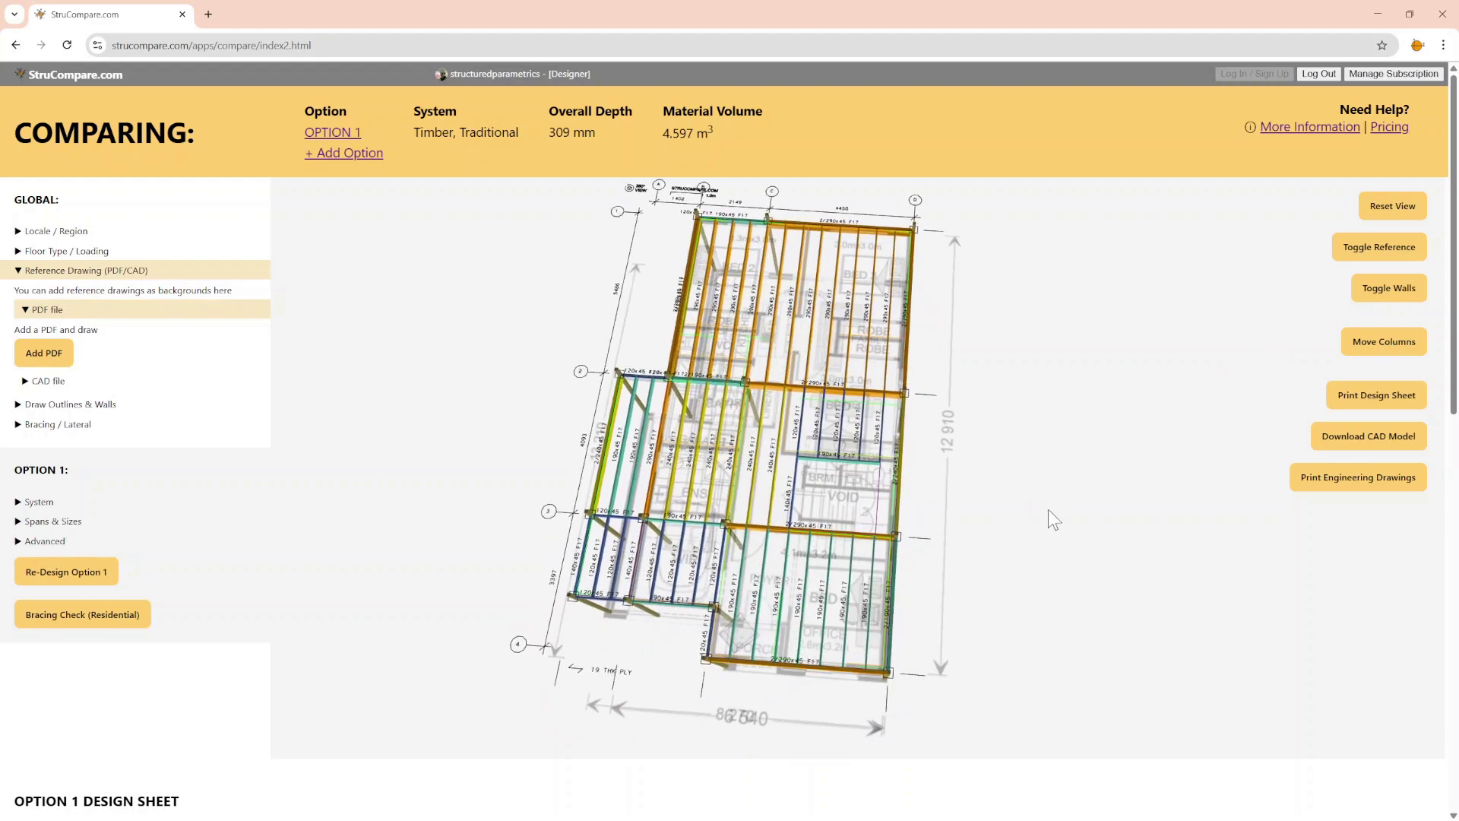
- Reset the view and show the walls again to inspect them with the framing in 3D
{"action": "left_click", "coordinate": [1373, 204]}
{"action": "left_click", "coordinate": [1385, 304]}
{"action": "left_click_drag", "start_coordinate": [1176, 485], "coordinate": [907, 408]}
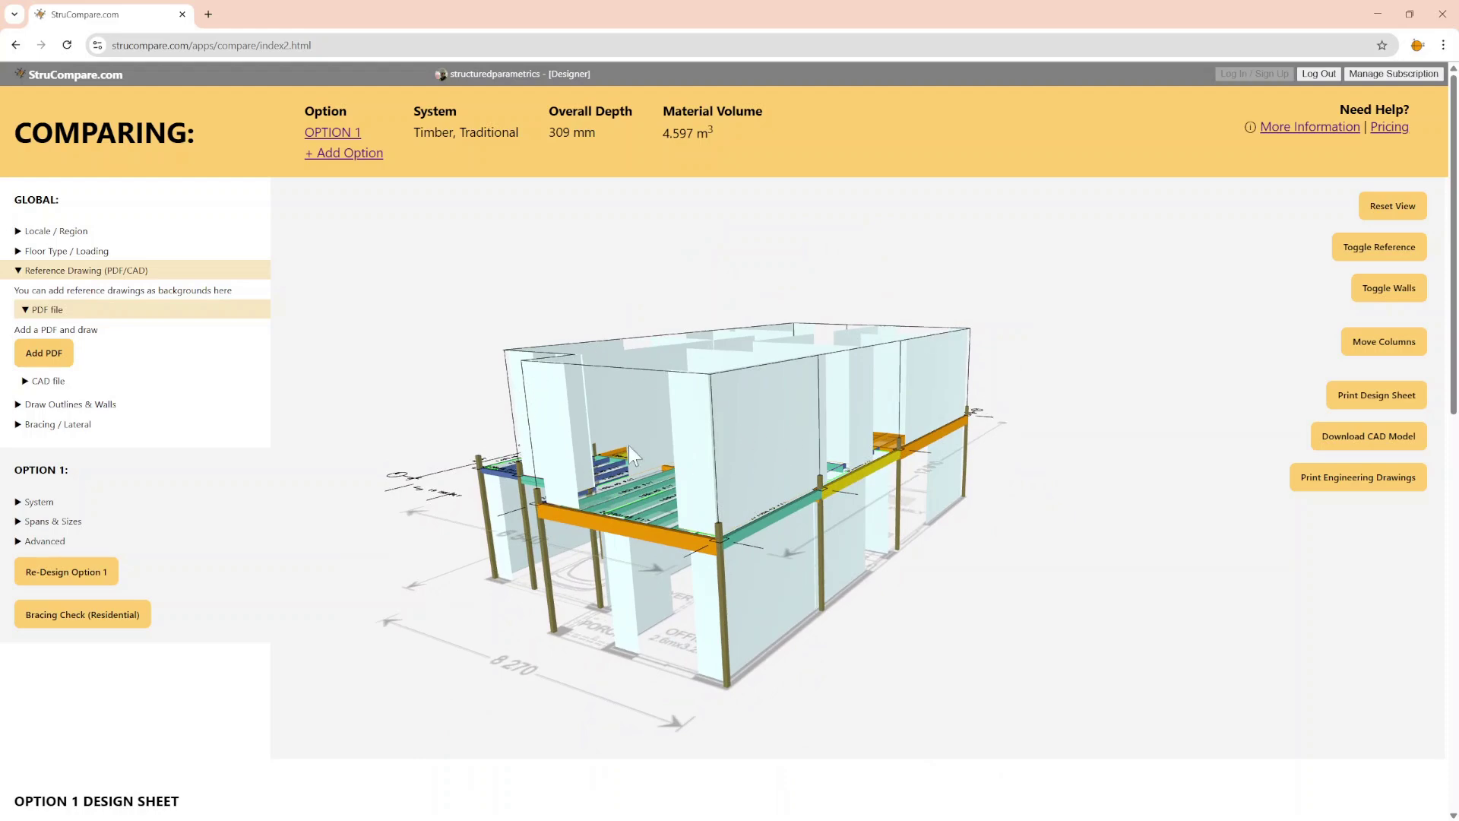
{"action": "left_click_drag", "start_coordinate": [973, 527], "coordinate": [1014, 608]}
- Run the residential bracing check from the reset plan view and examine the color-coded walls in 3D
{"action": "left_click", "coordinate": [1393, 206]}
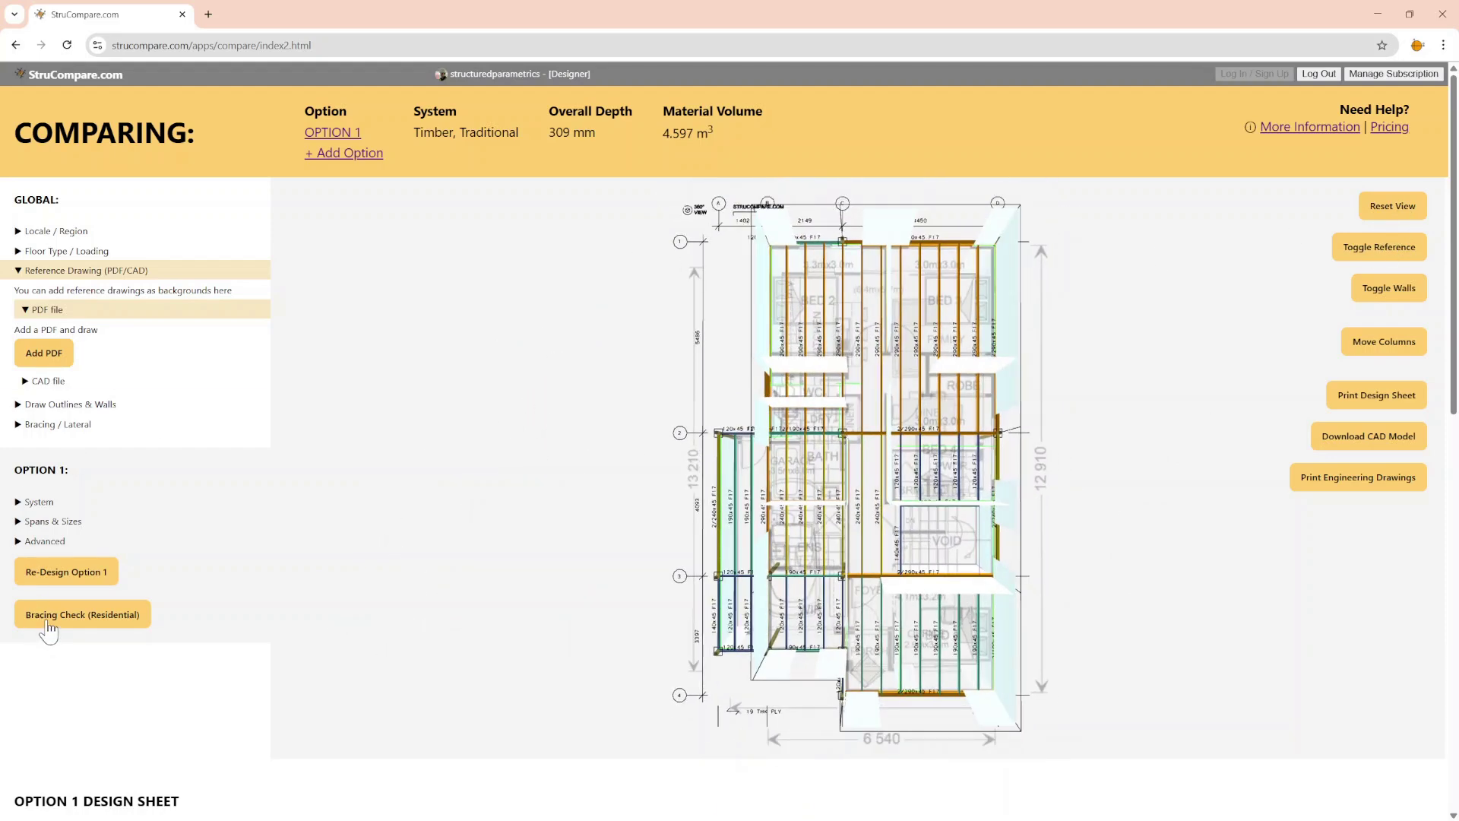
{"action": "left_click", "coordinate": [48, 628]}
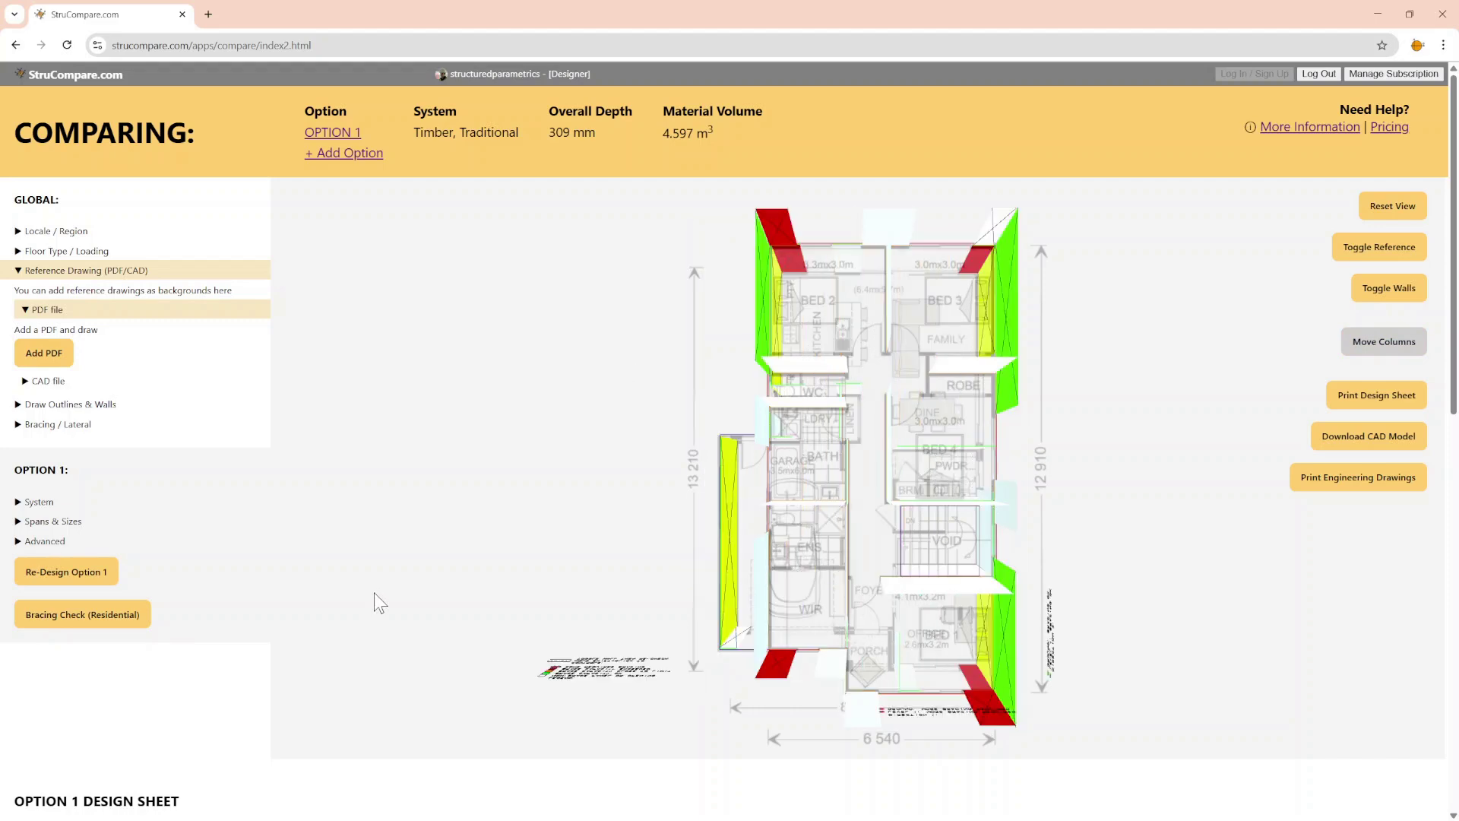
{"action": "left_click_drag", "start_coordinate": [892, 604], "coordinate": [982, 464]}
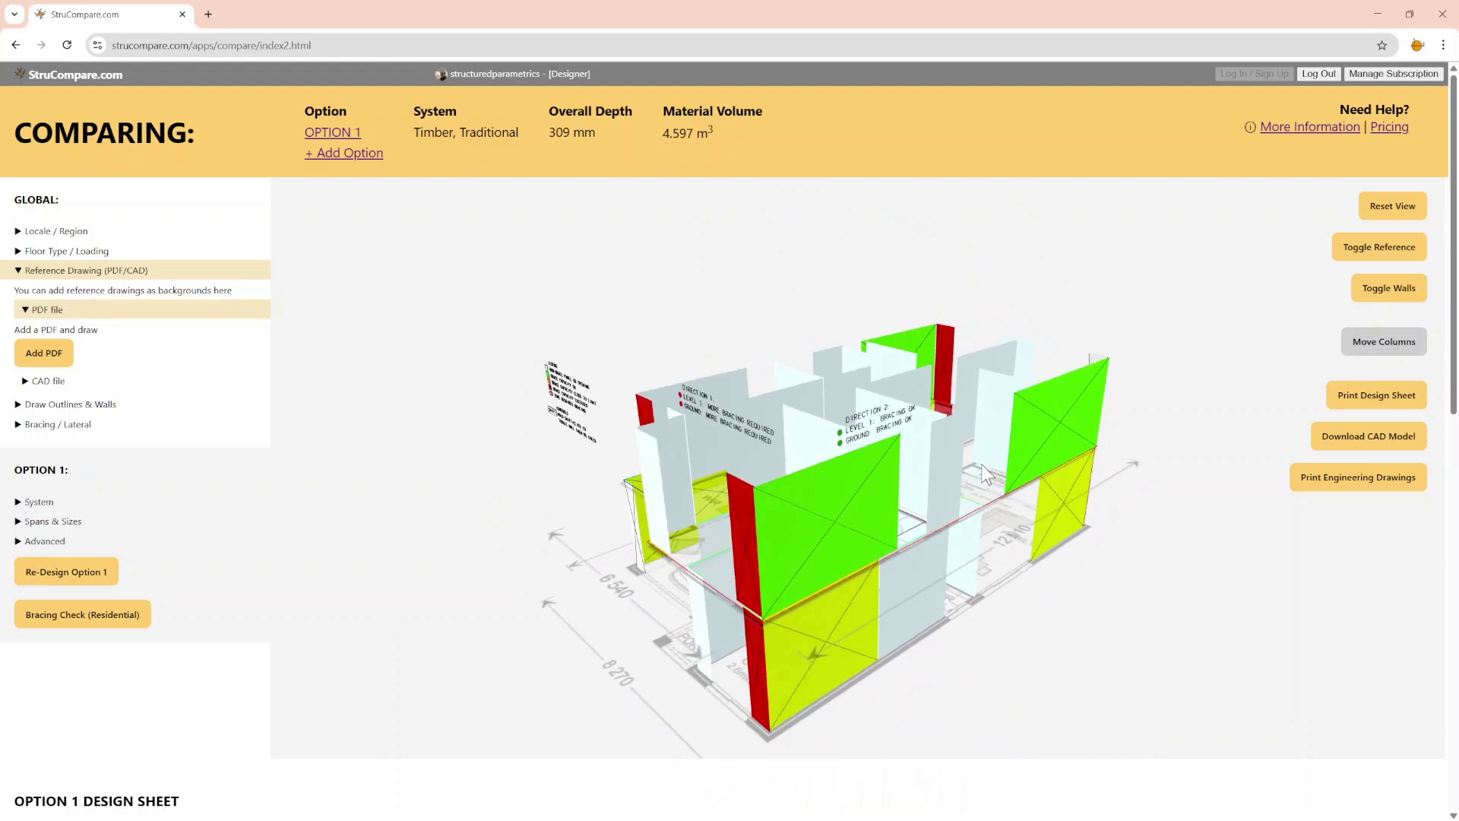
- Examine the bracing legend and the wall-toggle control notes beside the 3D model from several angles
{"action": "right_click_drag", "start_coordinate": [536, 585], "coordinate": [513, 514]}
{"action": "left_click_drag", "start_coordinate": [513, 514], "coordinate": [586, 513]}
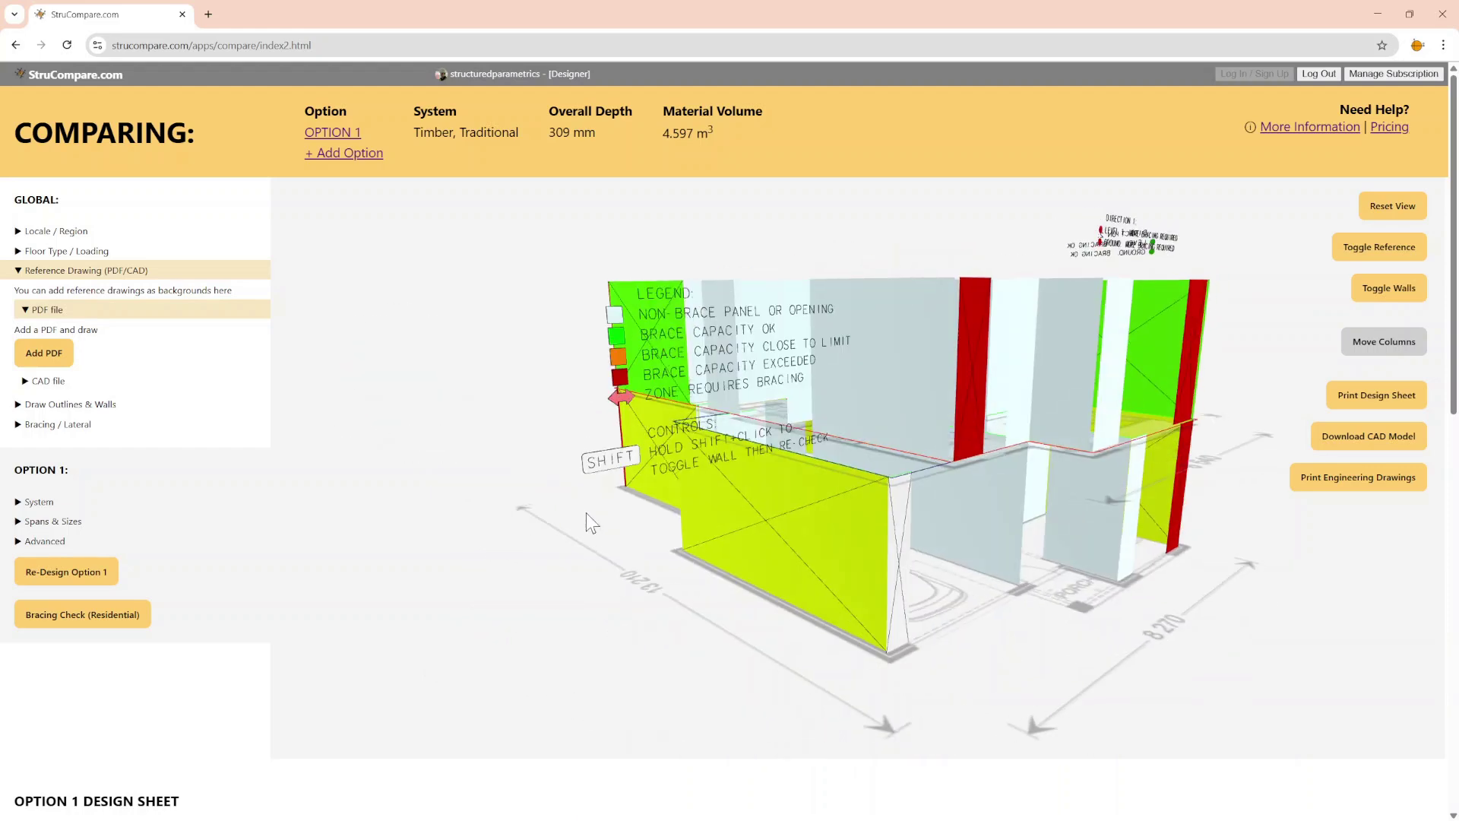
{"action": "left_click_drag", "start_coordinate": [540, 363], "coordinate": [502, 373]}
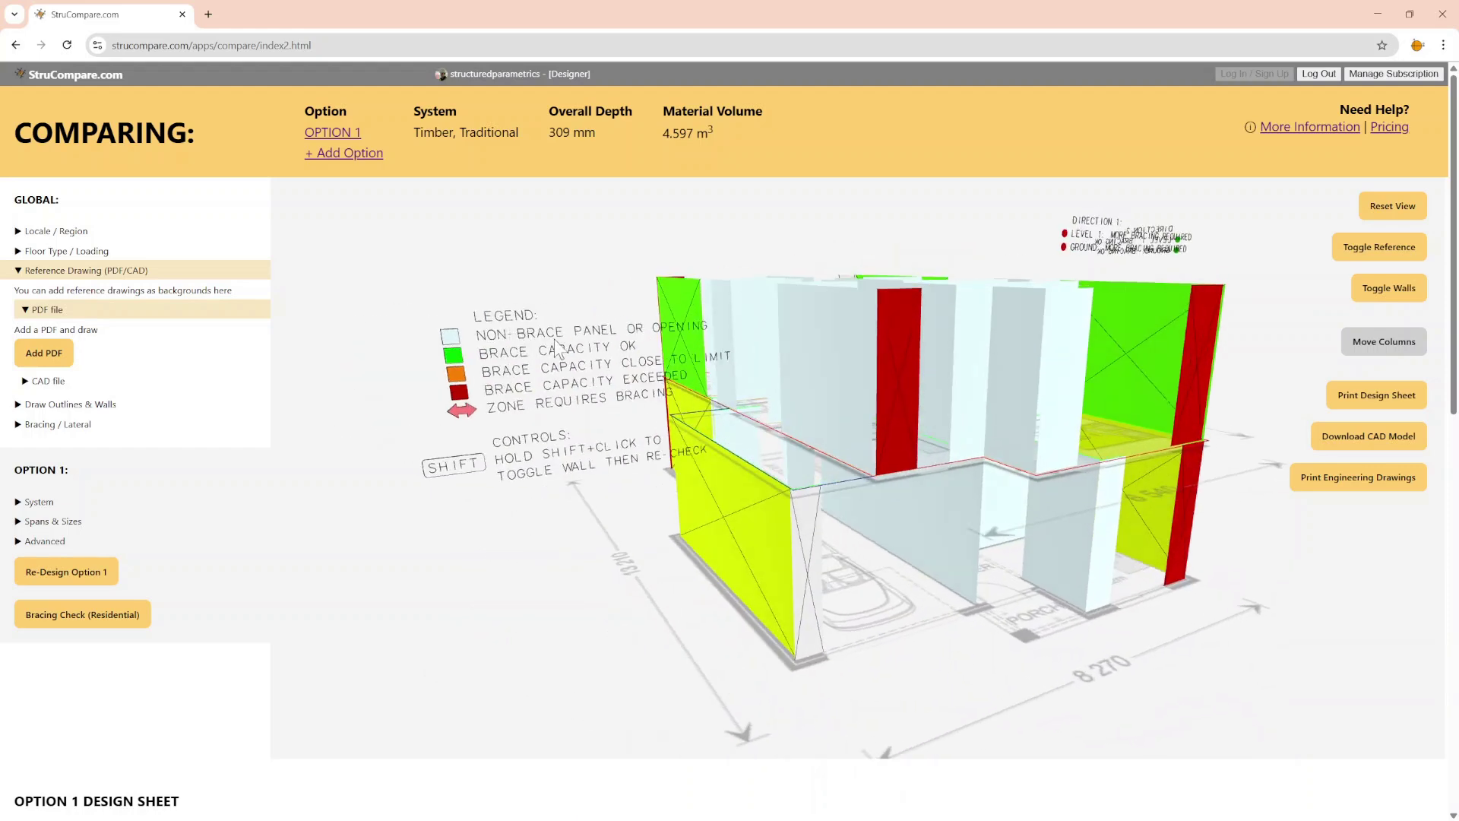
{"action": "left_click_drag", "start_coordinate": [616, 344], "coordinate": [537, 303]}
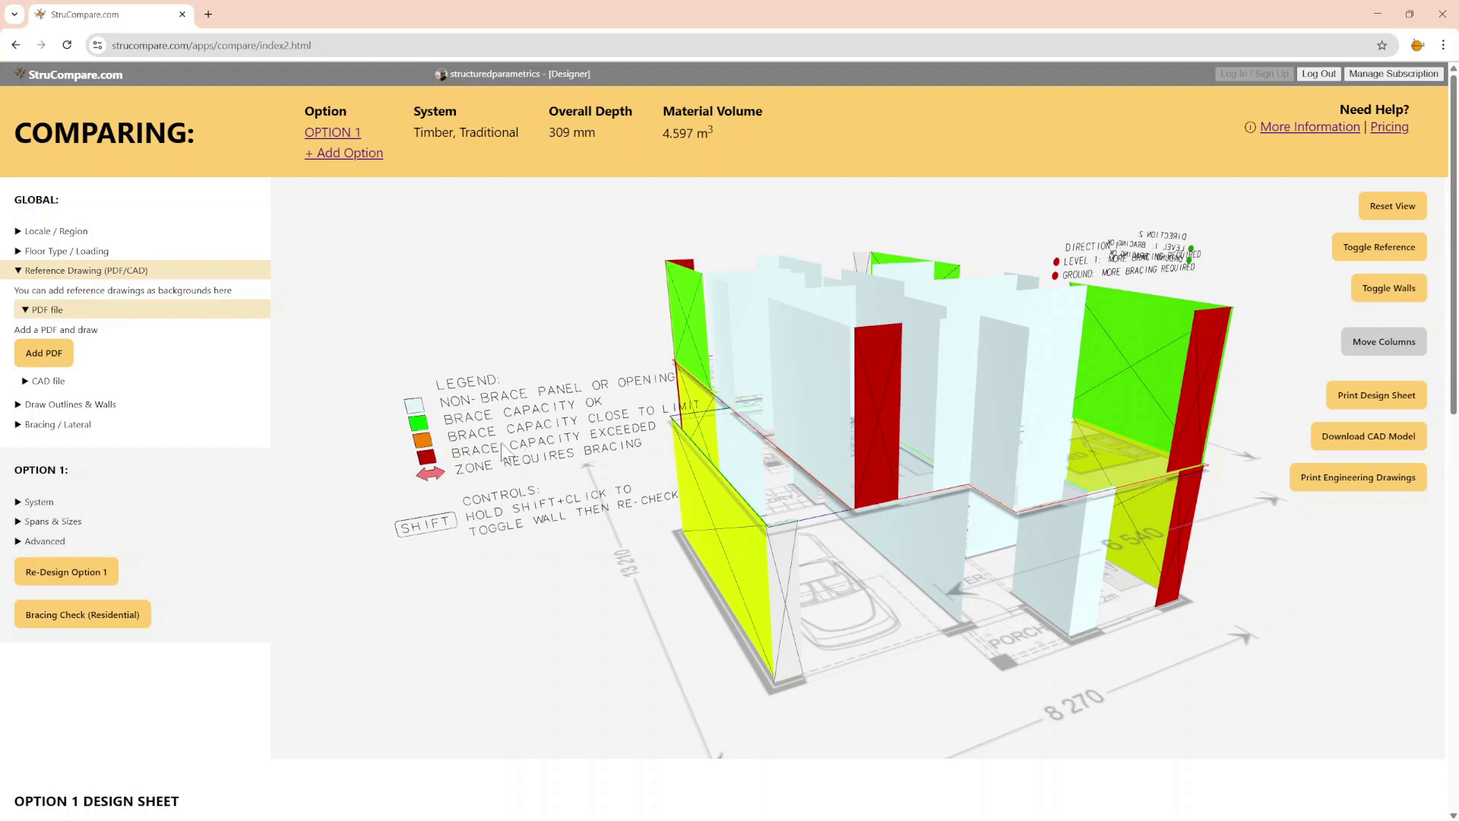
{"action": "left_click_drag", "start_coordinate": [1009, 642], "coordinate": [876, 625]}
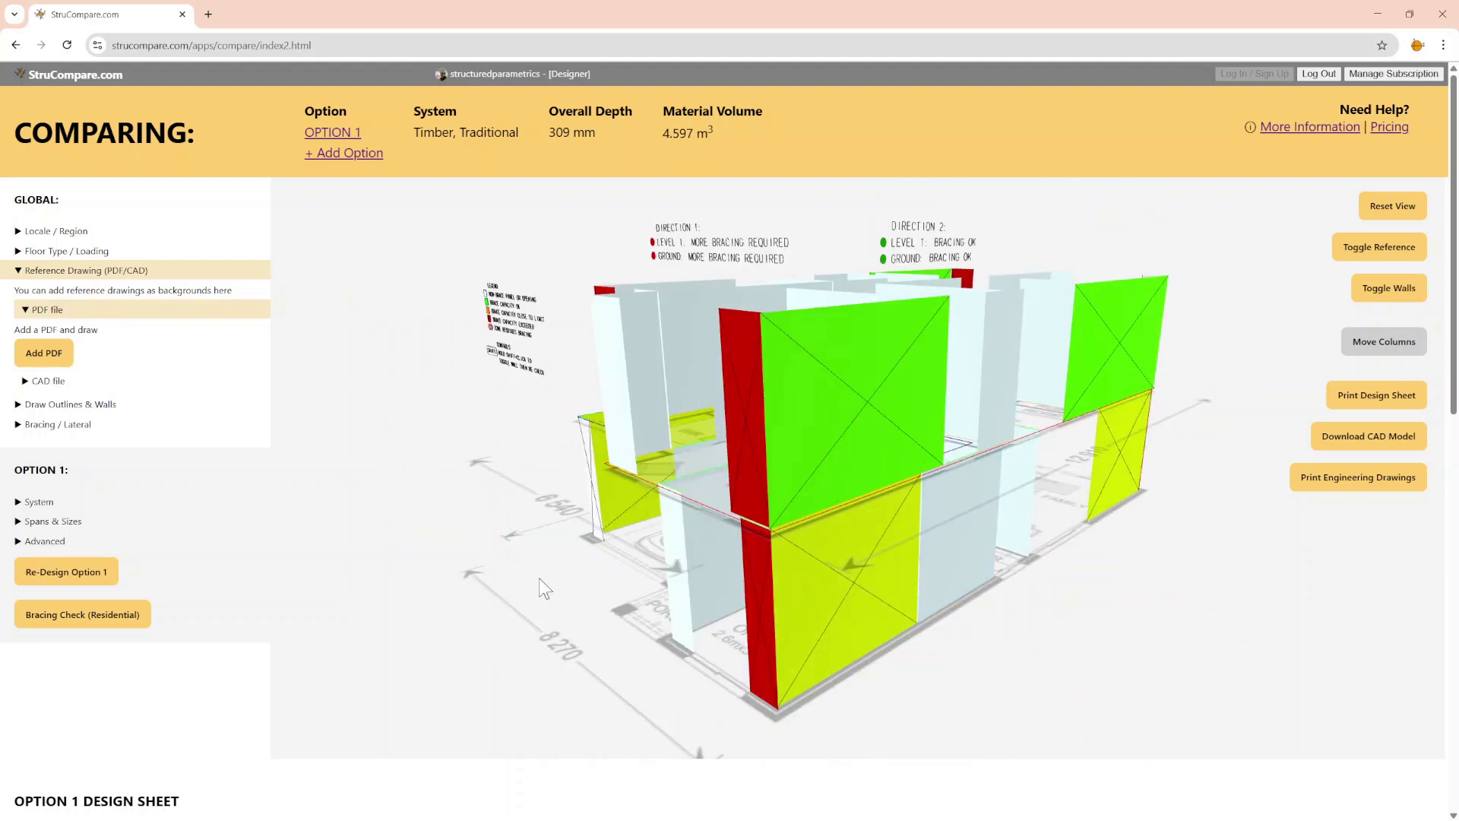
{"action": "left_click_drag", "start_coordinate": [540, 578], "coordinate": [608, 369]}
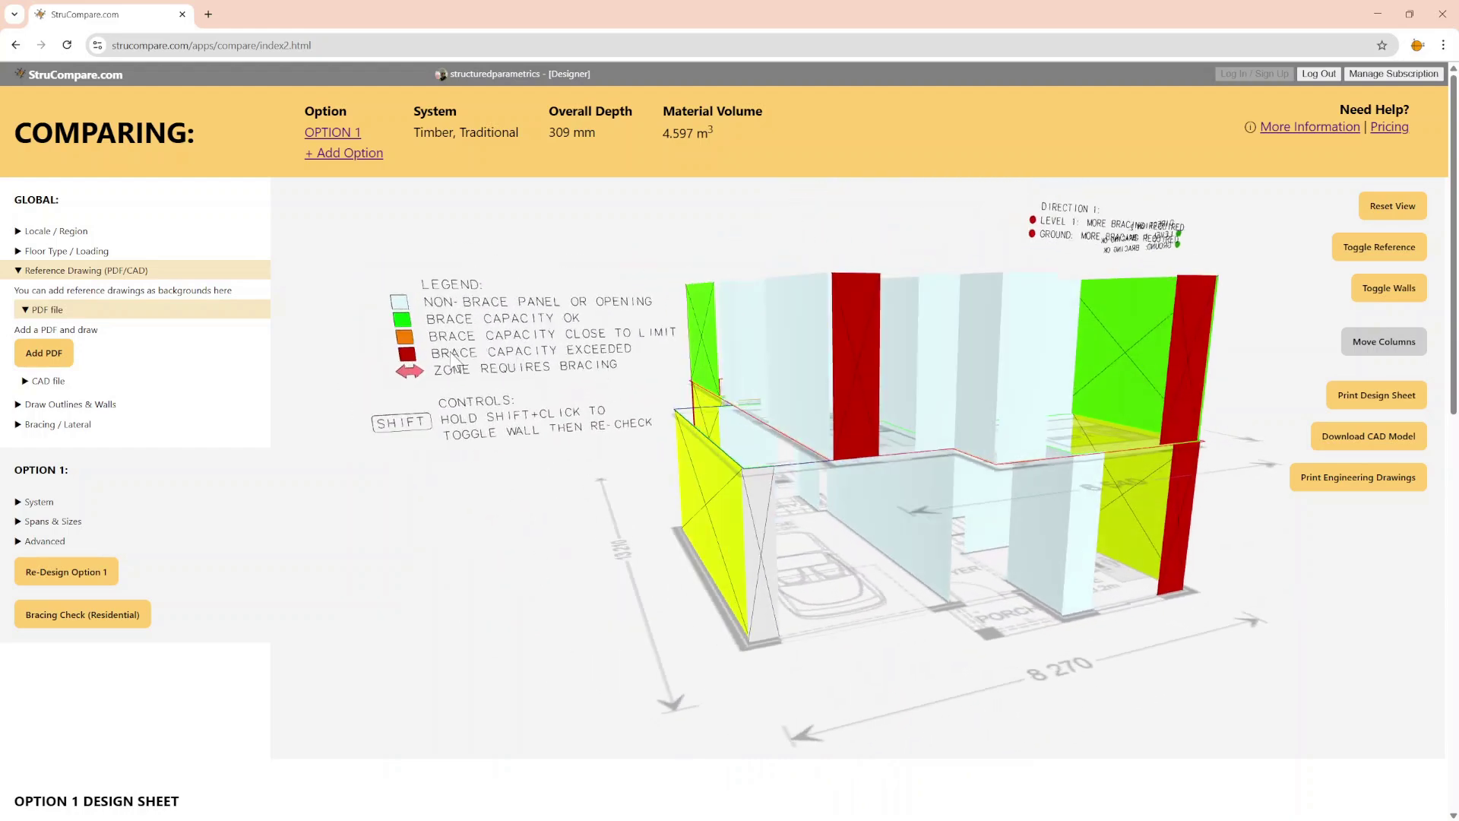
{"action": "left_click_drag", "start_coordinate": [497, 543], "coordinate": [528, 570]}
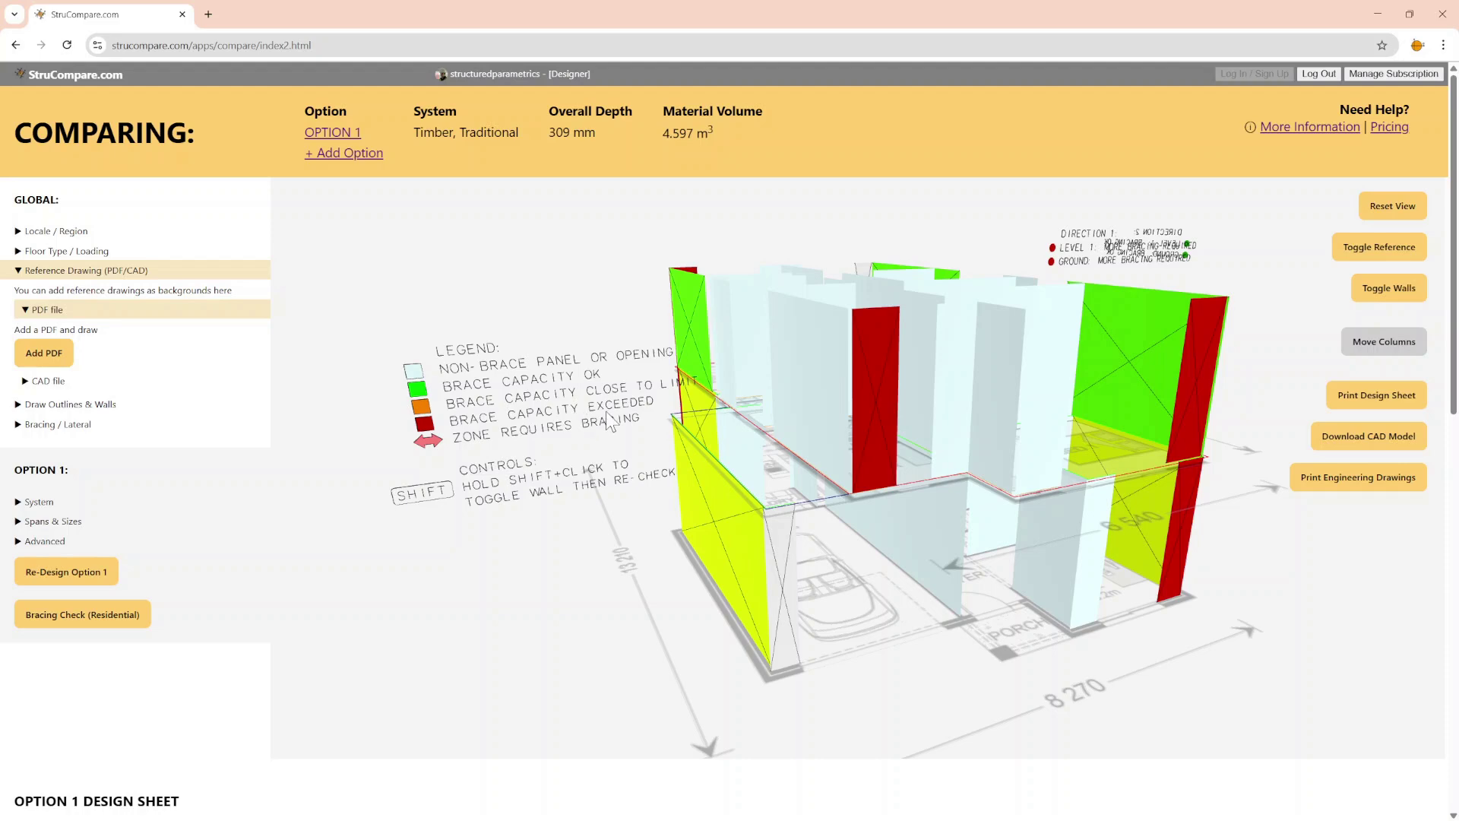
{"action": "left_click_drag", "start_coordinate": [464, 565], "coordinate": [451, 440]}
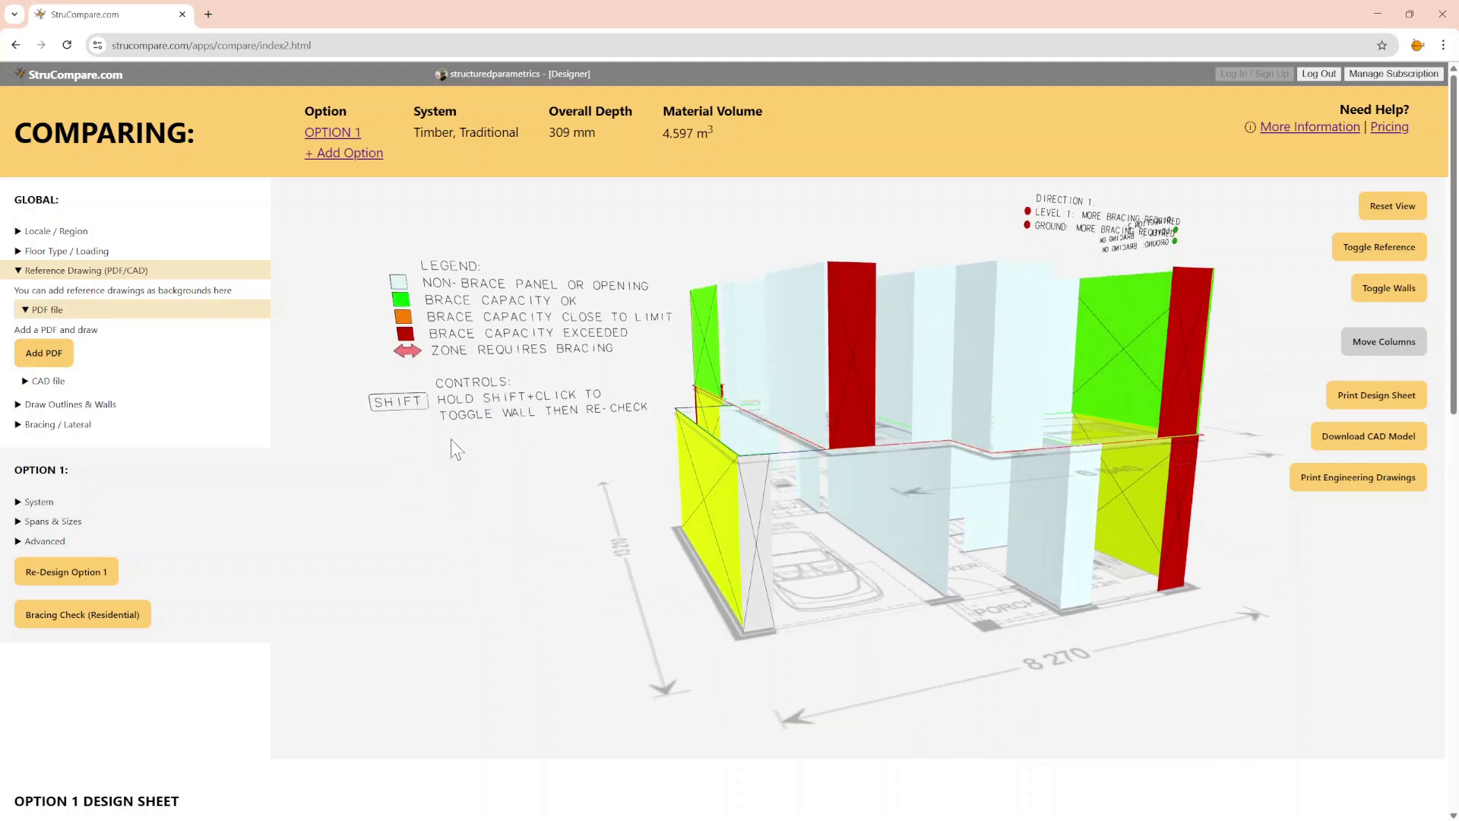
- Examine the Direction 1 bracing status and the front wall panels on both levels in 3D
{"action": "left_click_drag", "start_coordinate": [418, 357], "coordinate": [453, 505]}
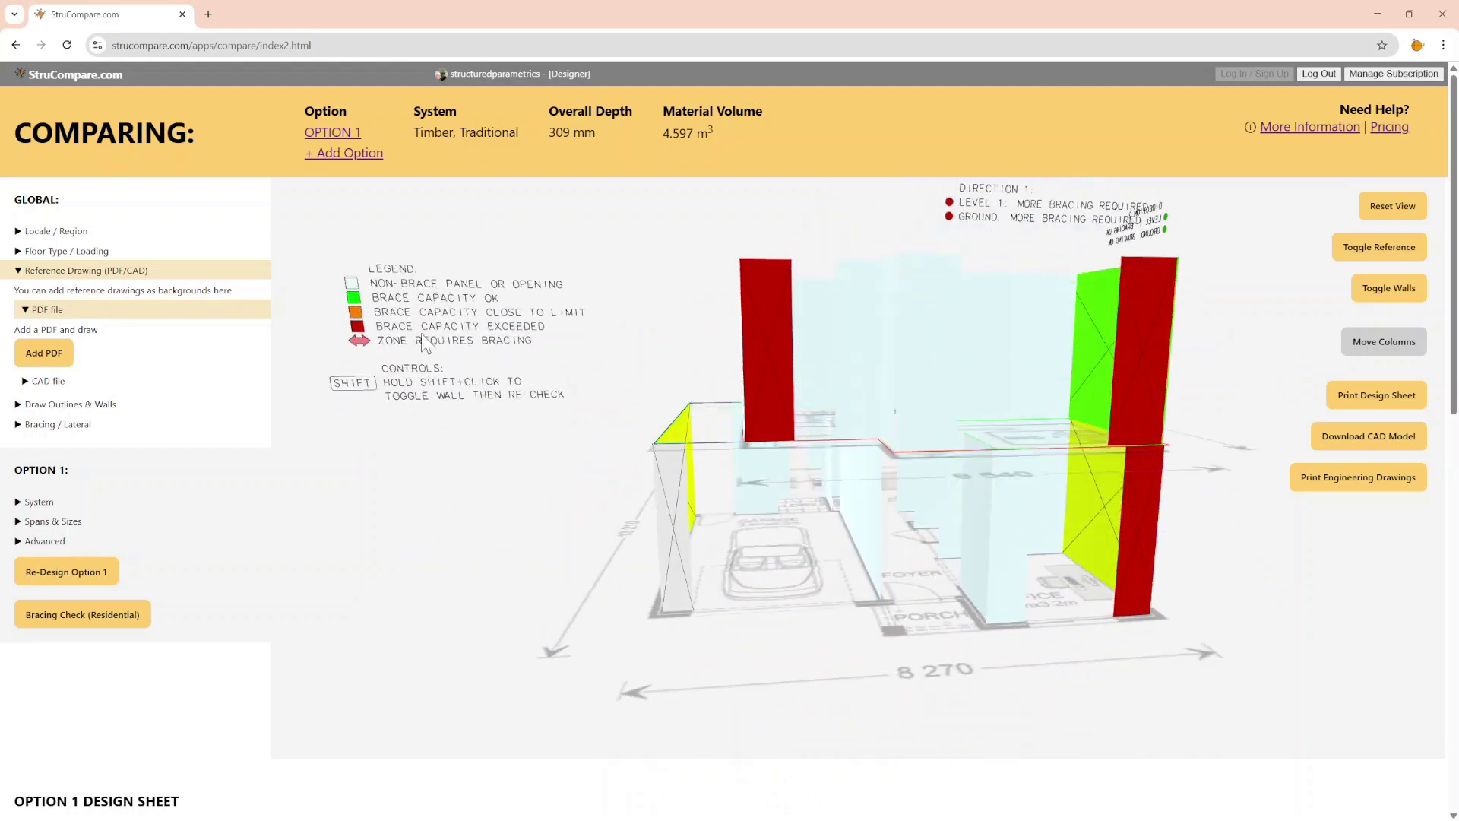
{"action": "left_click_drag", "start_coordinate": [598, 435], "coordinate": [582, 449]}
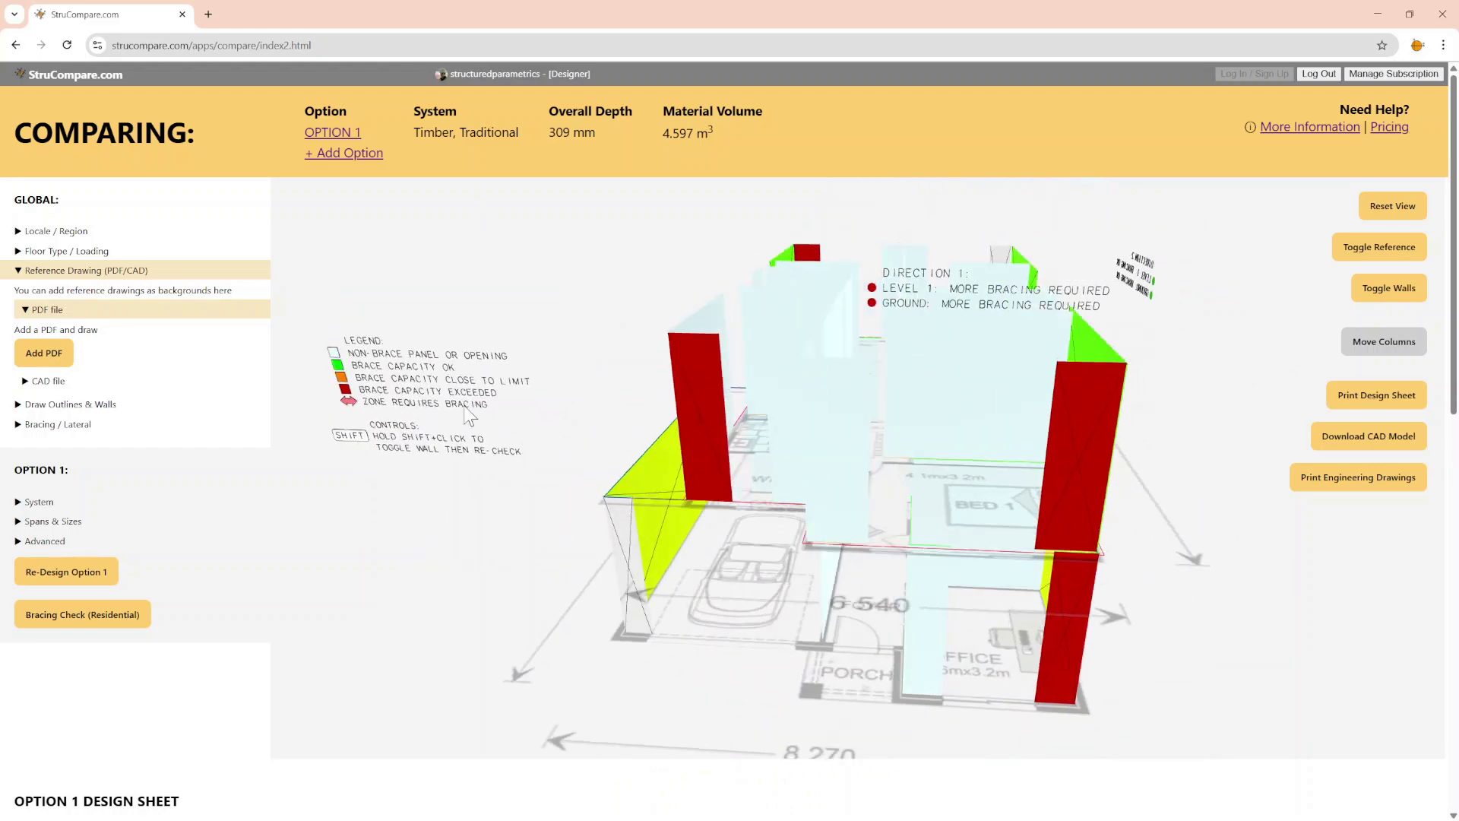
{"action": "left_click_drag", "start_coordinate": [581, 508], "coordinate": [556, 533]}
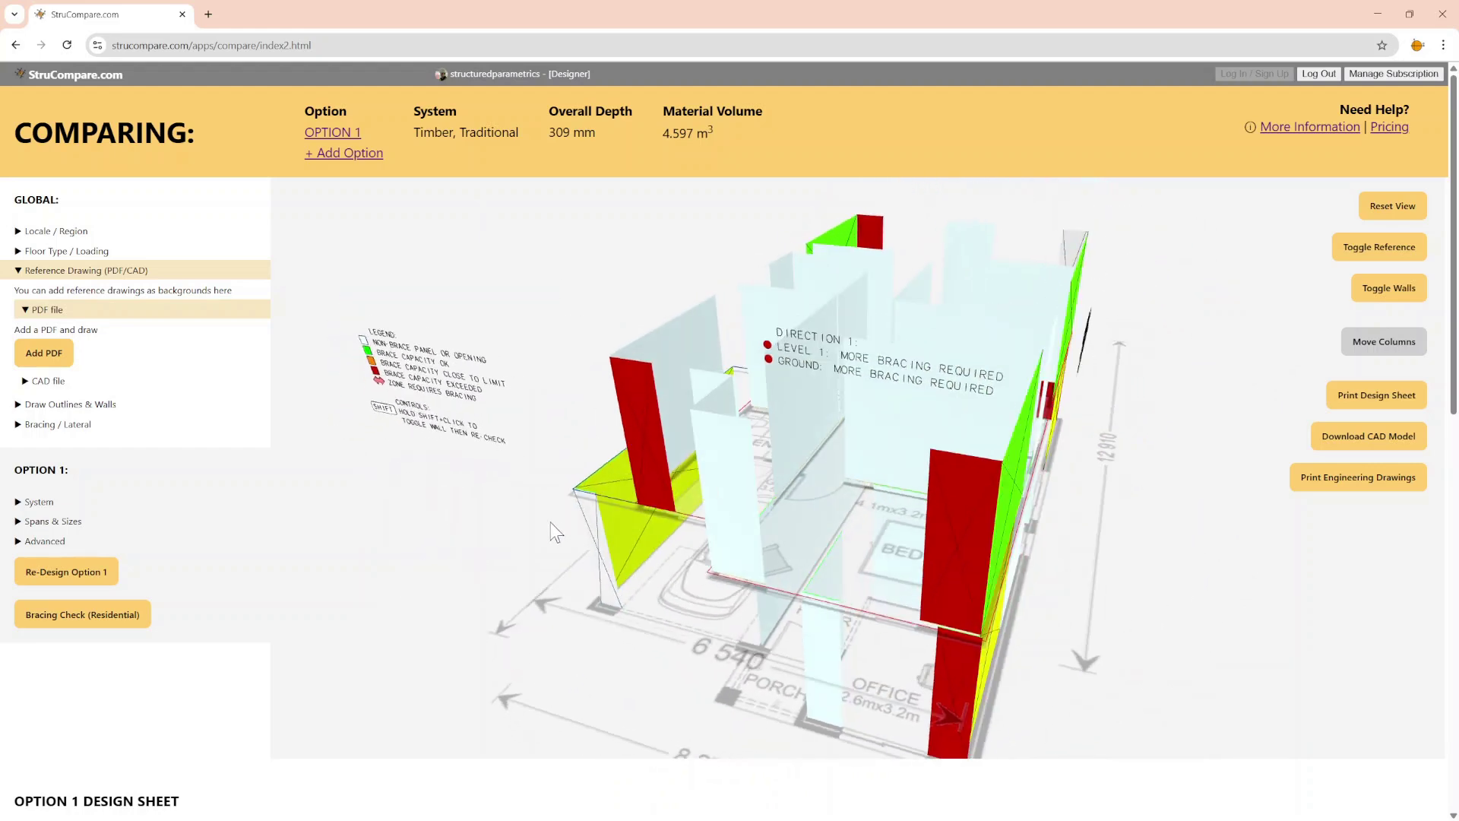
{"action": "left_click_drag", "start_coordinate": [440, 513], "coordinate": [654, 500]}
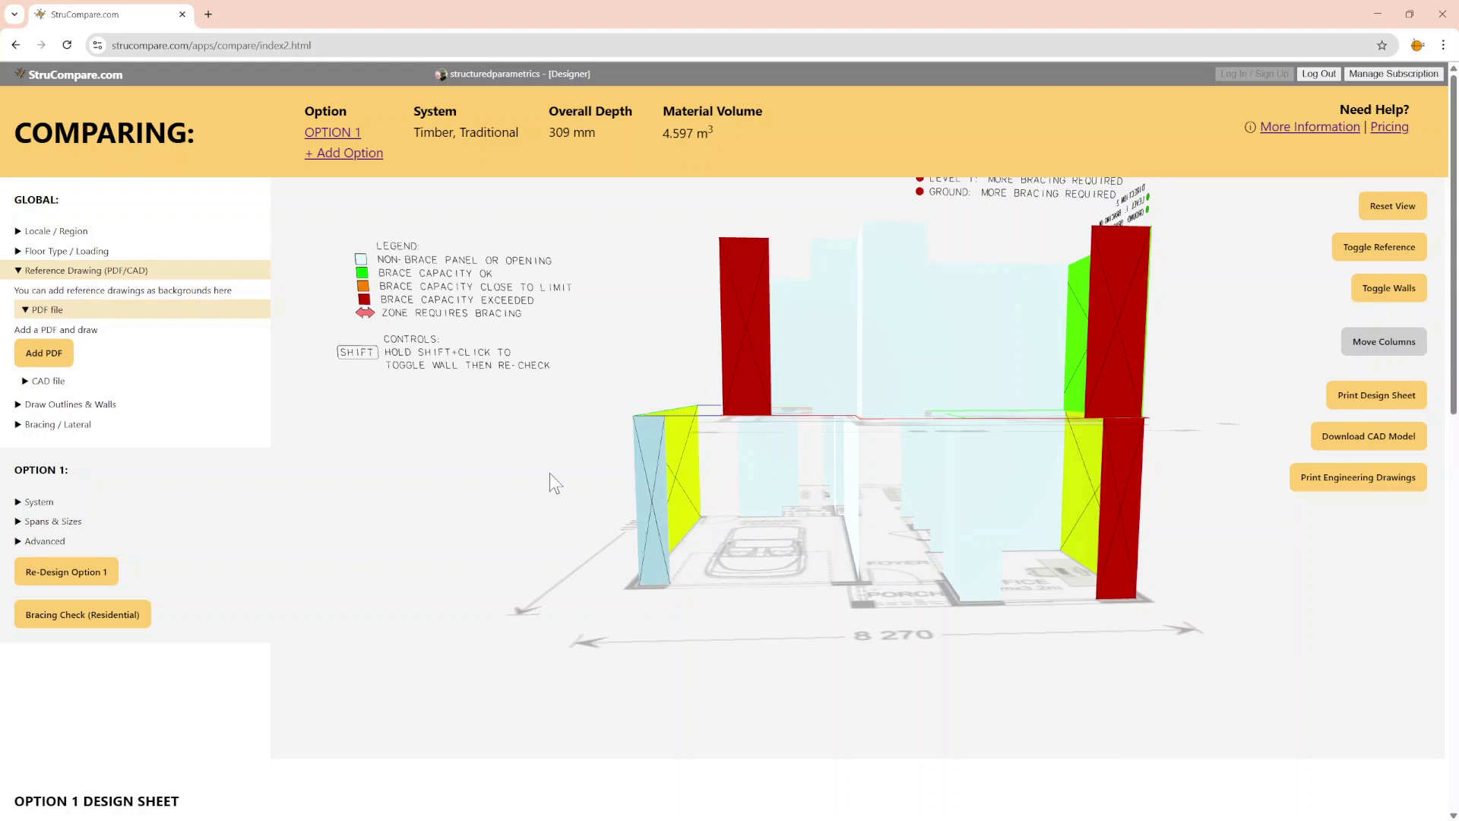
{"action": "left_click_drag", "start_coordinate": [550, 473], "coordinate": [514, 465]}
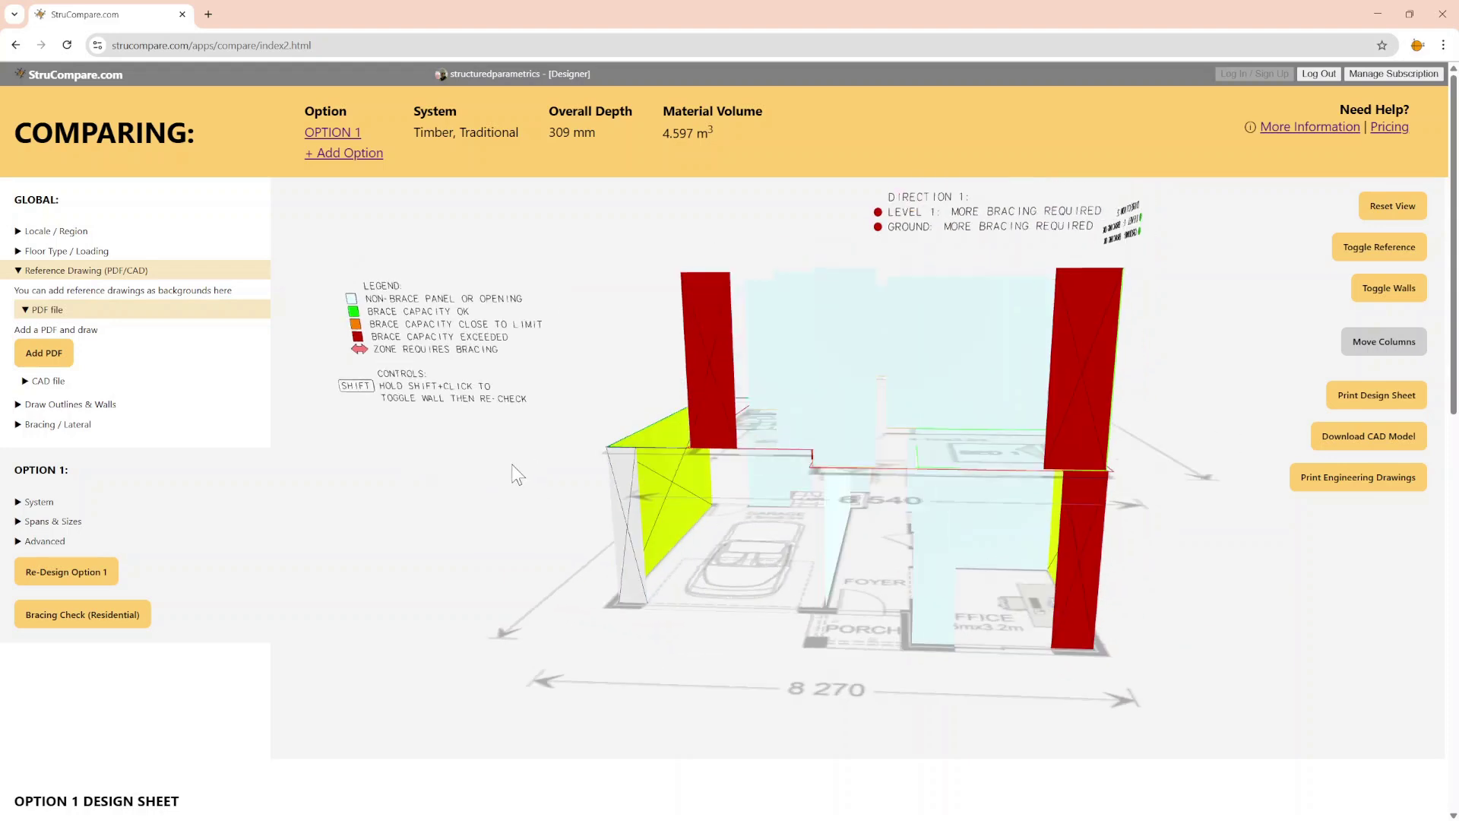
{"action": "left_click_drag", "start_coordinate": [511, 465], "coordinate": [568, 380]}
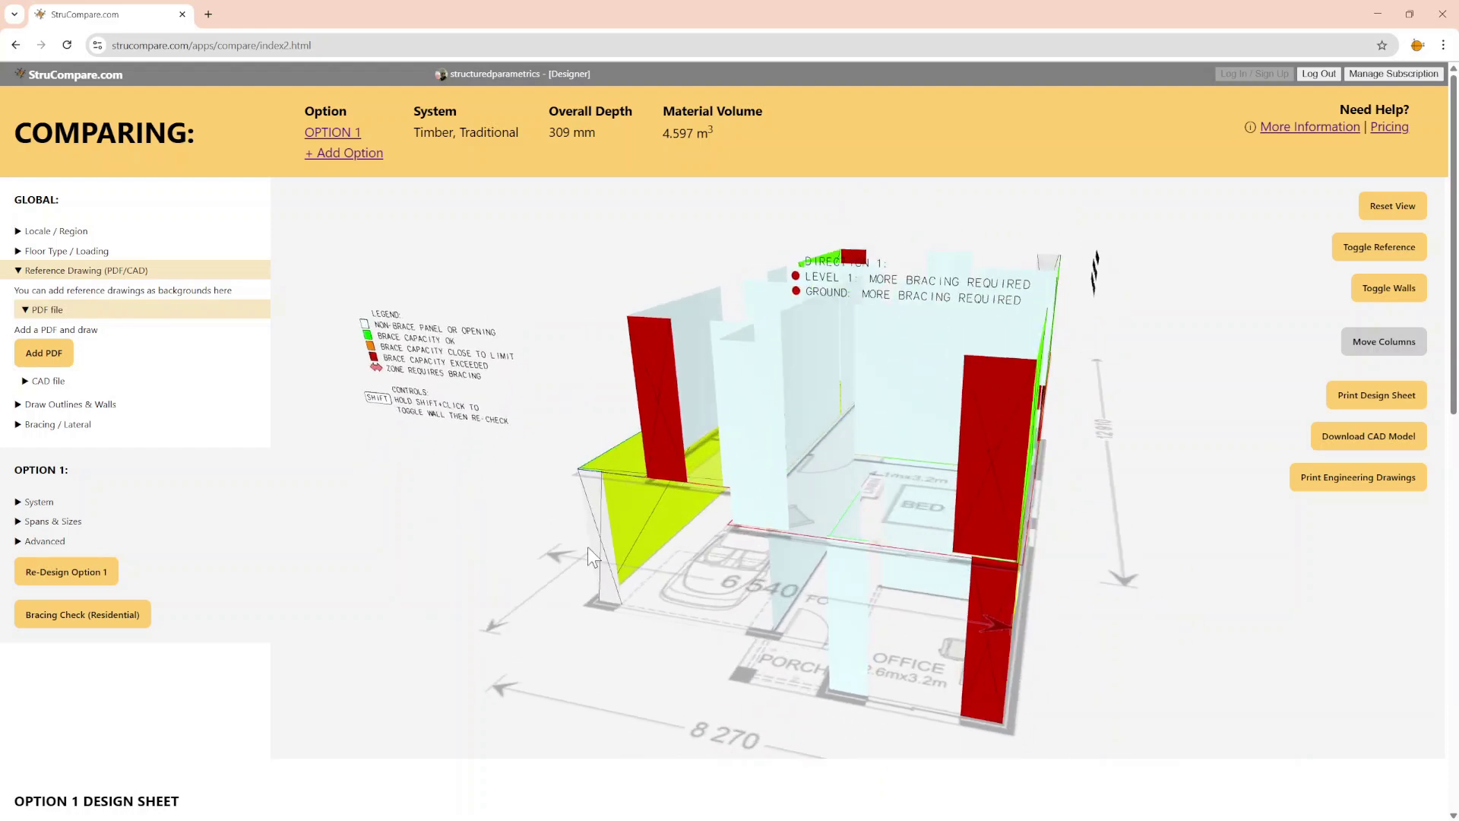
{"action": "left_click_drag", "start_coordinate": [597, 524], "coordinate": [421, 508]}
{"action": "left_click_drag", "start_coordinate": [533, 388], "coordinate": [491, 485]}
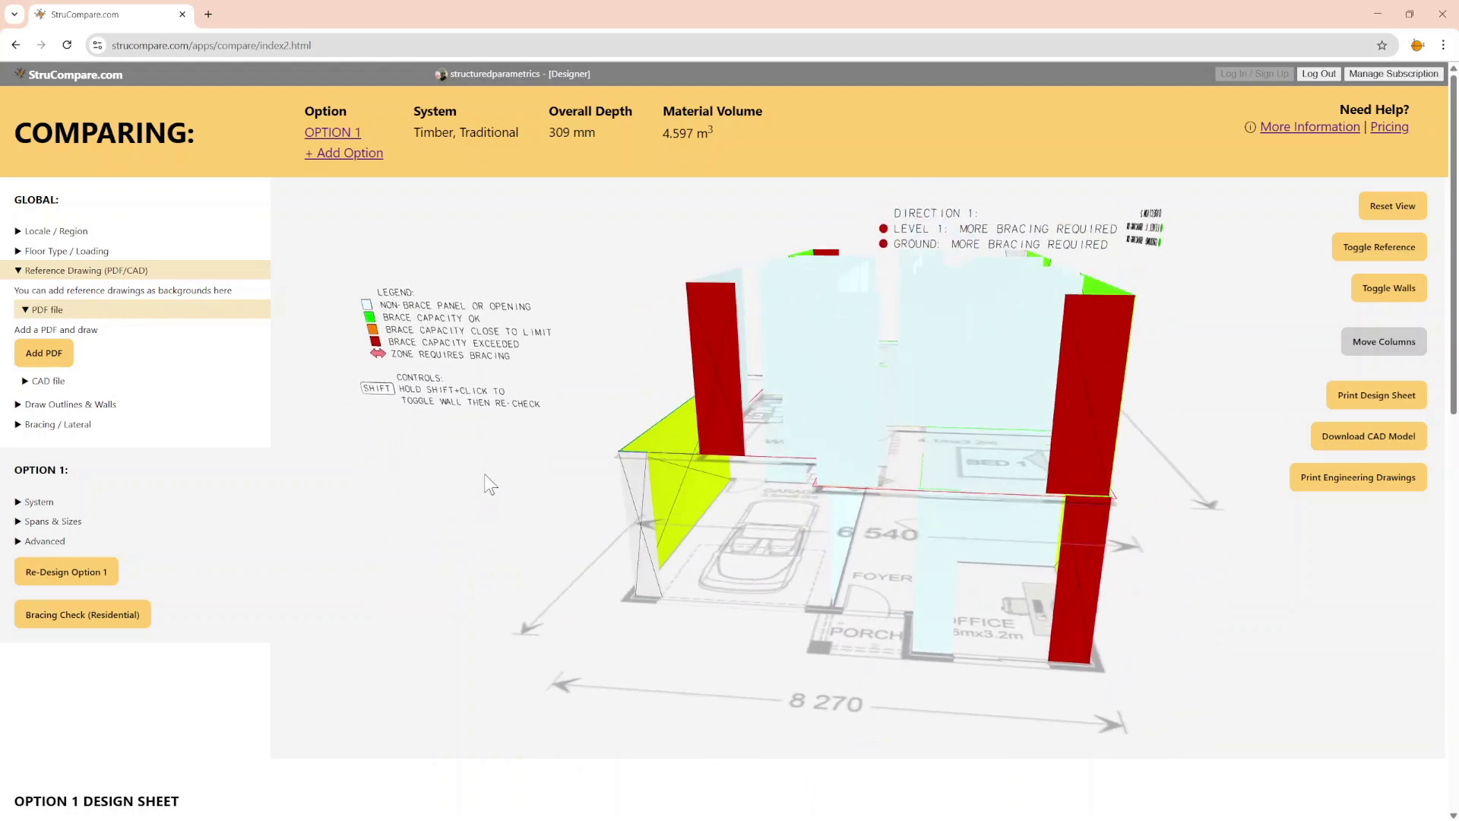
- Collapse the reference drawing settings and inspect the front corner bracing walls in 3D
{"action": "left_click", "coordinate": [68, 275]}
{"action": "mouse_move", "coordinate": [508, 521]}
{"action": "left_mouse_down"}
{"action": "mouse_move", "coordinate": [485, 526]}
{"action": "mouse_move", "coordinate": [647, 518]}
{"action": "left_mouse_up"}
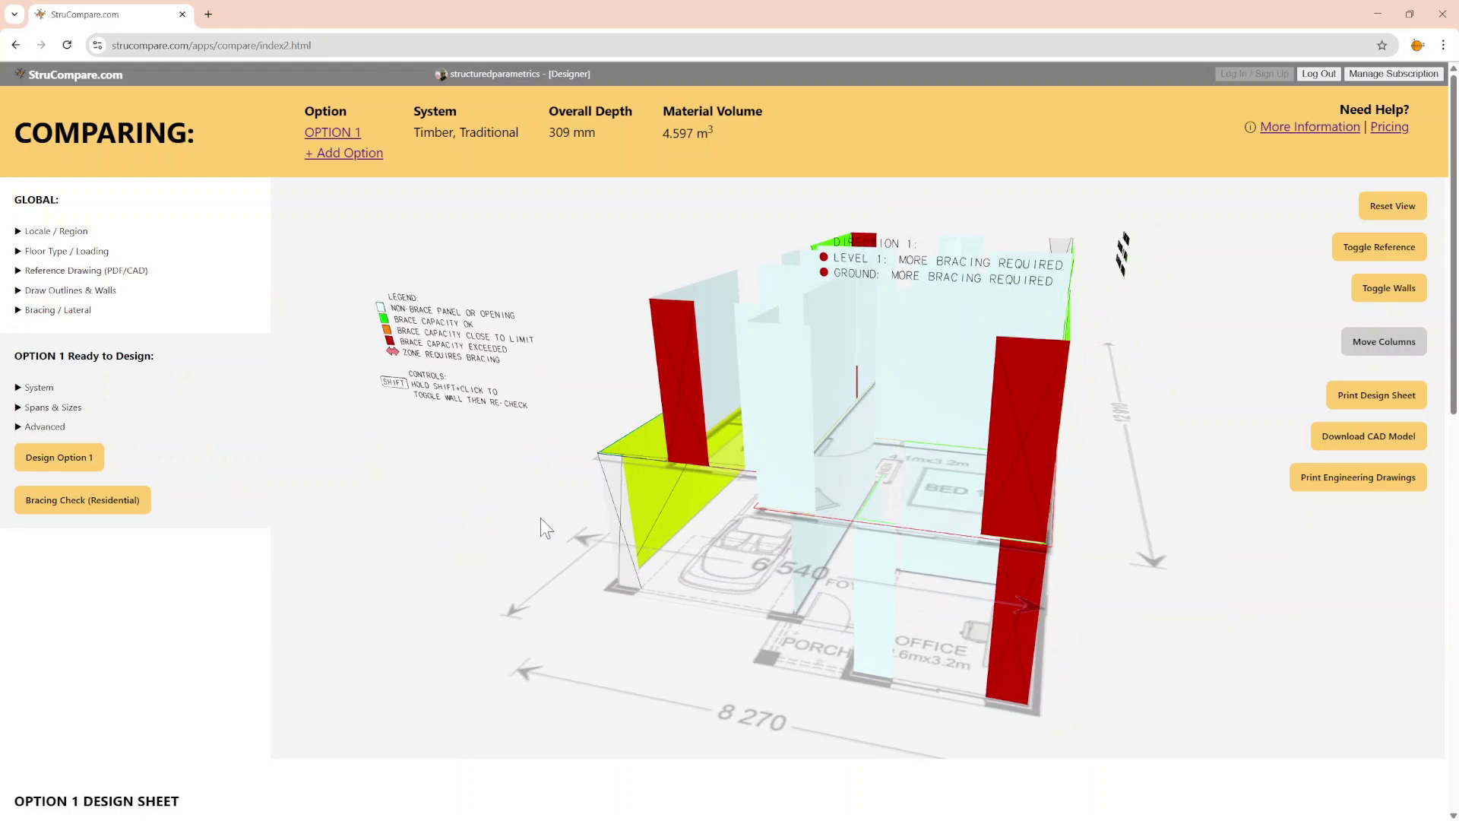
{"action": "left_click_drag", "start_coordinate": [541, 518], "coordinate": [451, 467]}
{"action": "scroll", "coordinate": [577, 475], "scroll_direction": "down", "scroll_amount": 1}
{"action": "left_click_drag", "start_coordinate": [692, 571], "coordinate": [686, 578]}
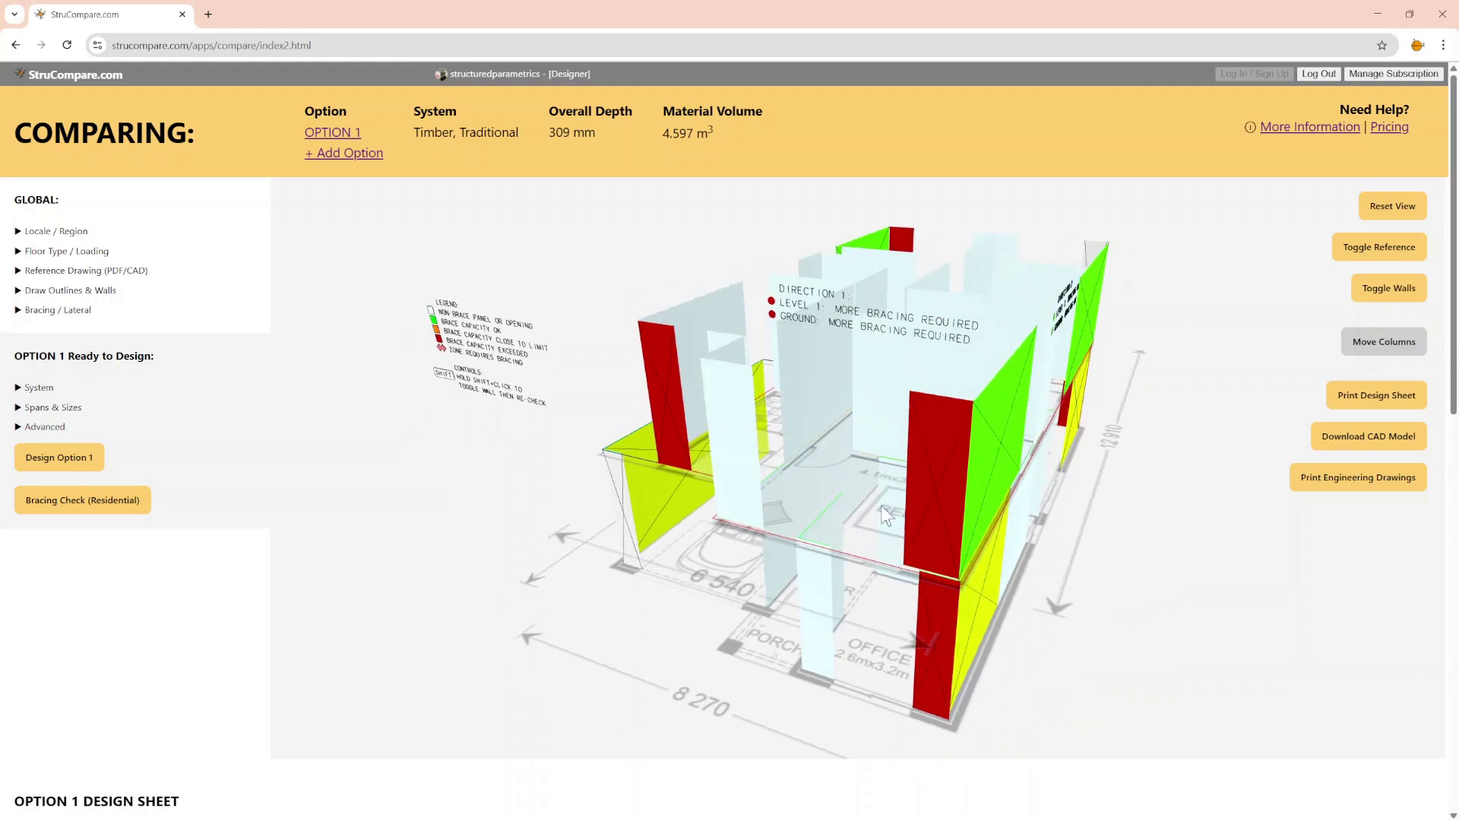
{"action": "left_click_drag", "start_coordinate": [631, 376], "coordinate": [625, 382]}
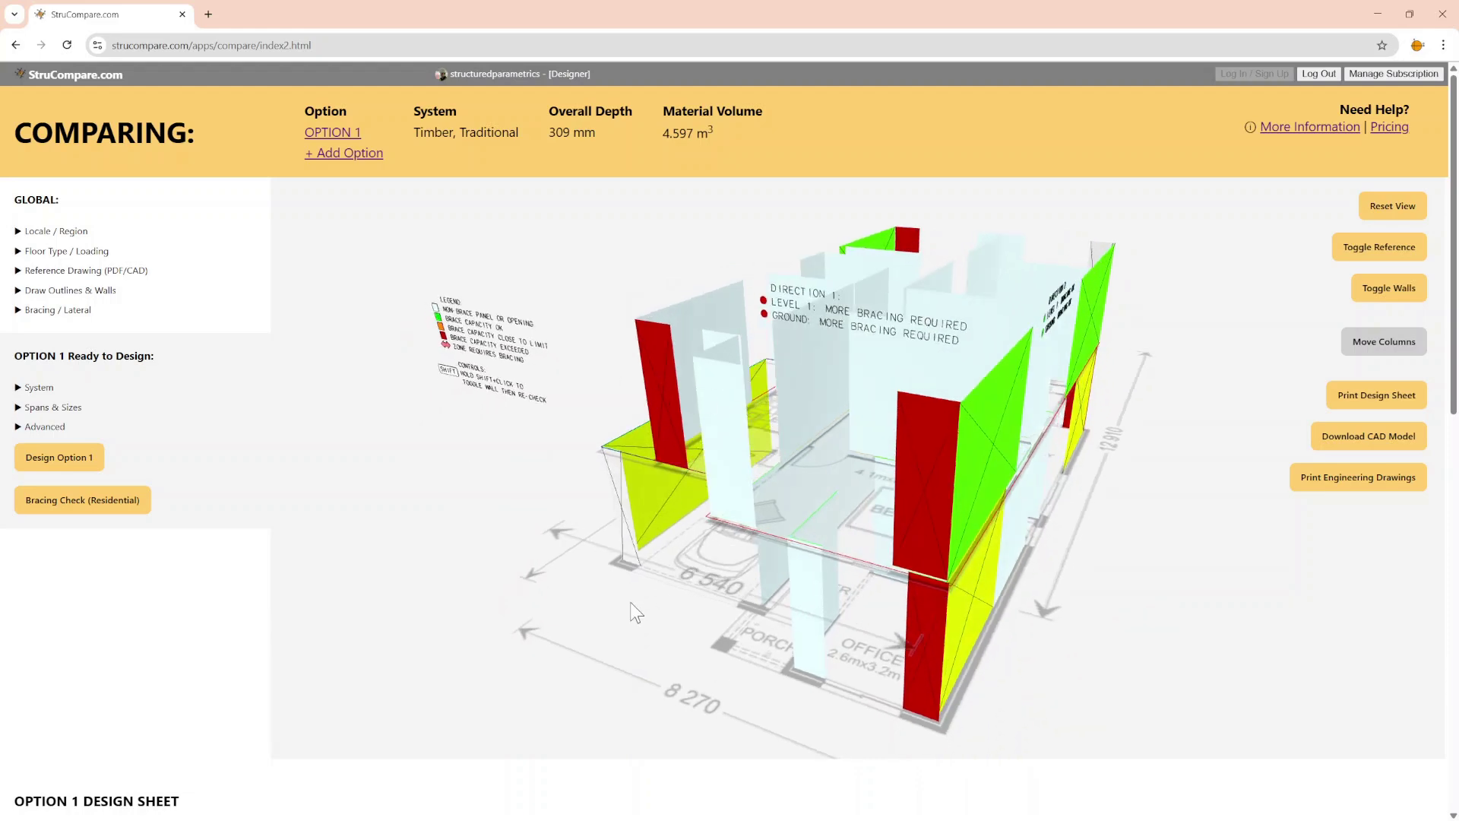
{"action": "left_click_drag", "start_coordinate": [500, 552], "coordinate": [480, 547]}
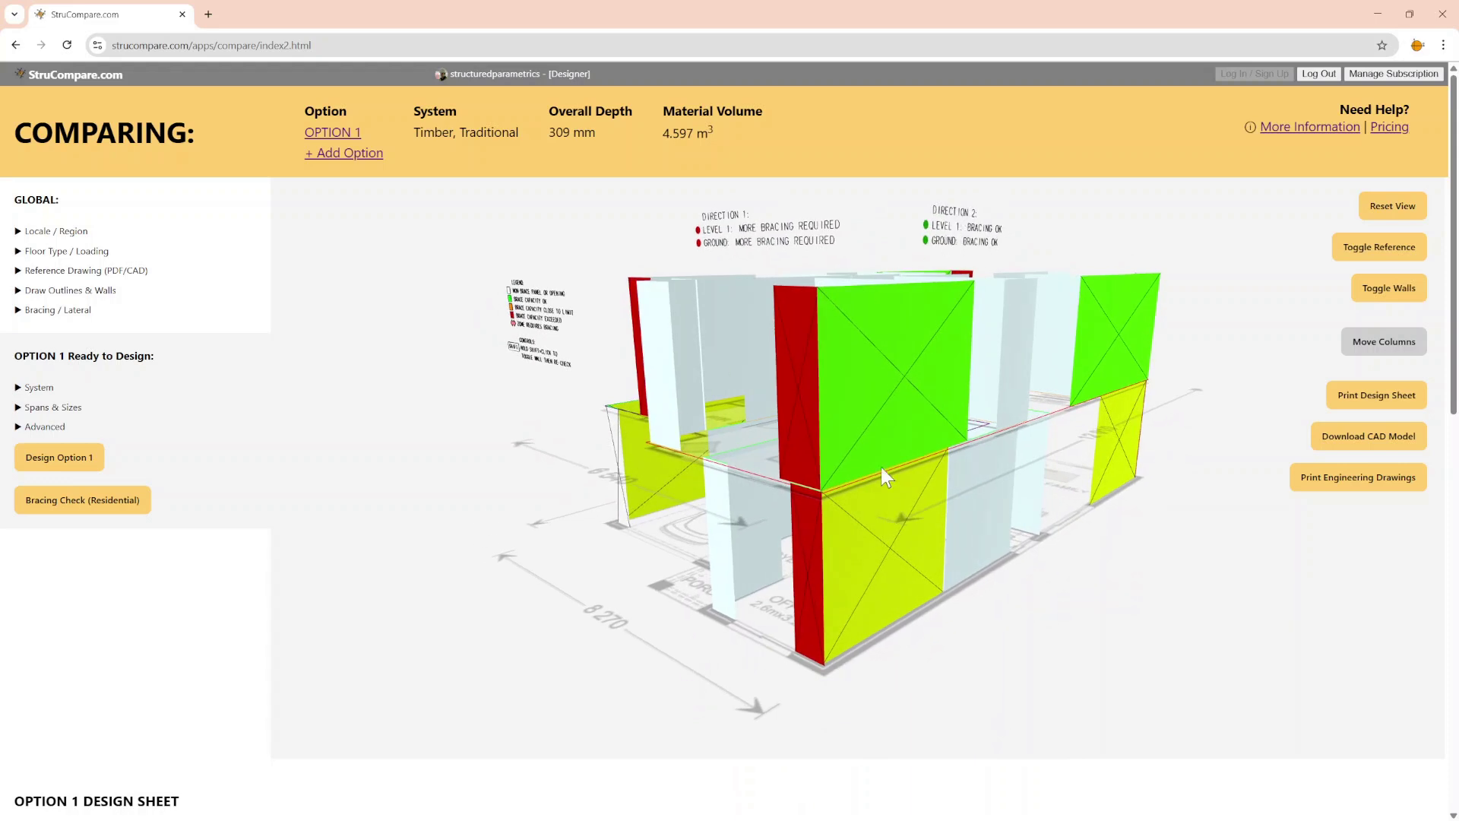
- Compare the Direction 2 side walls with the front and rear Direction 1 panels by viewing the model all around
{"action": "left_click_drag", "start_coordinate": [785, 480], "coordinate": [518, 544]}
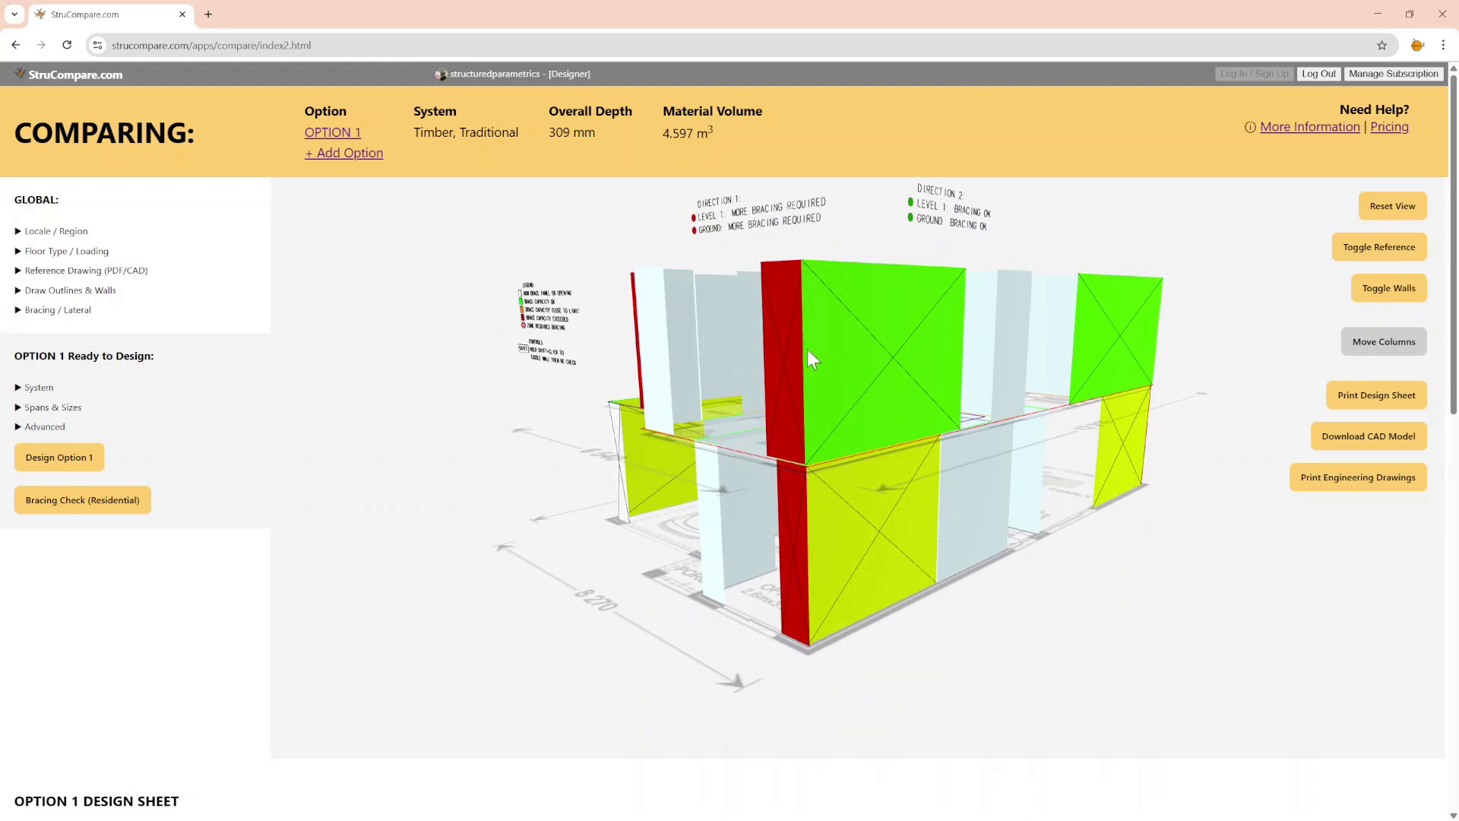
{"action": "left_click_drag", "start_coordinate": [661, 604], "coordinate": [725, 391]}
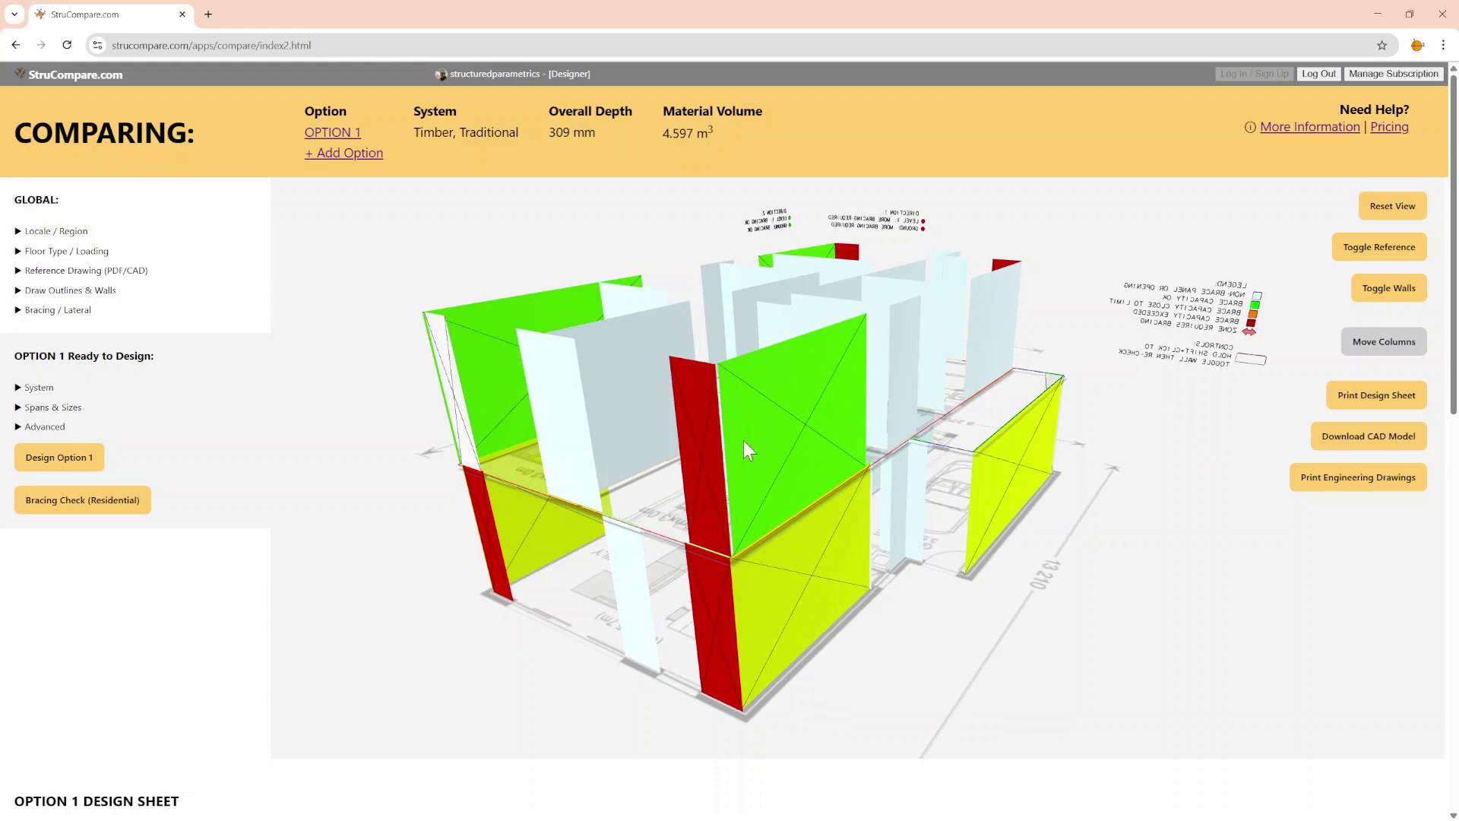
{"action": "left_click_drag", "start_coordinate": [643, 600], "coordinate": [850, 624]}
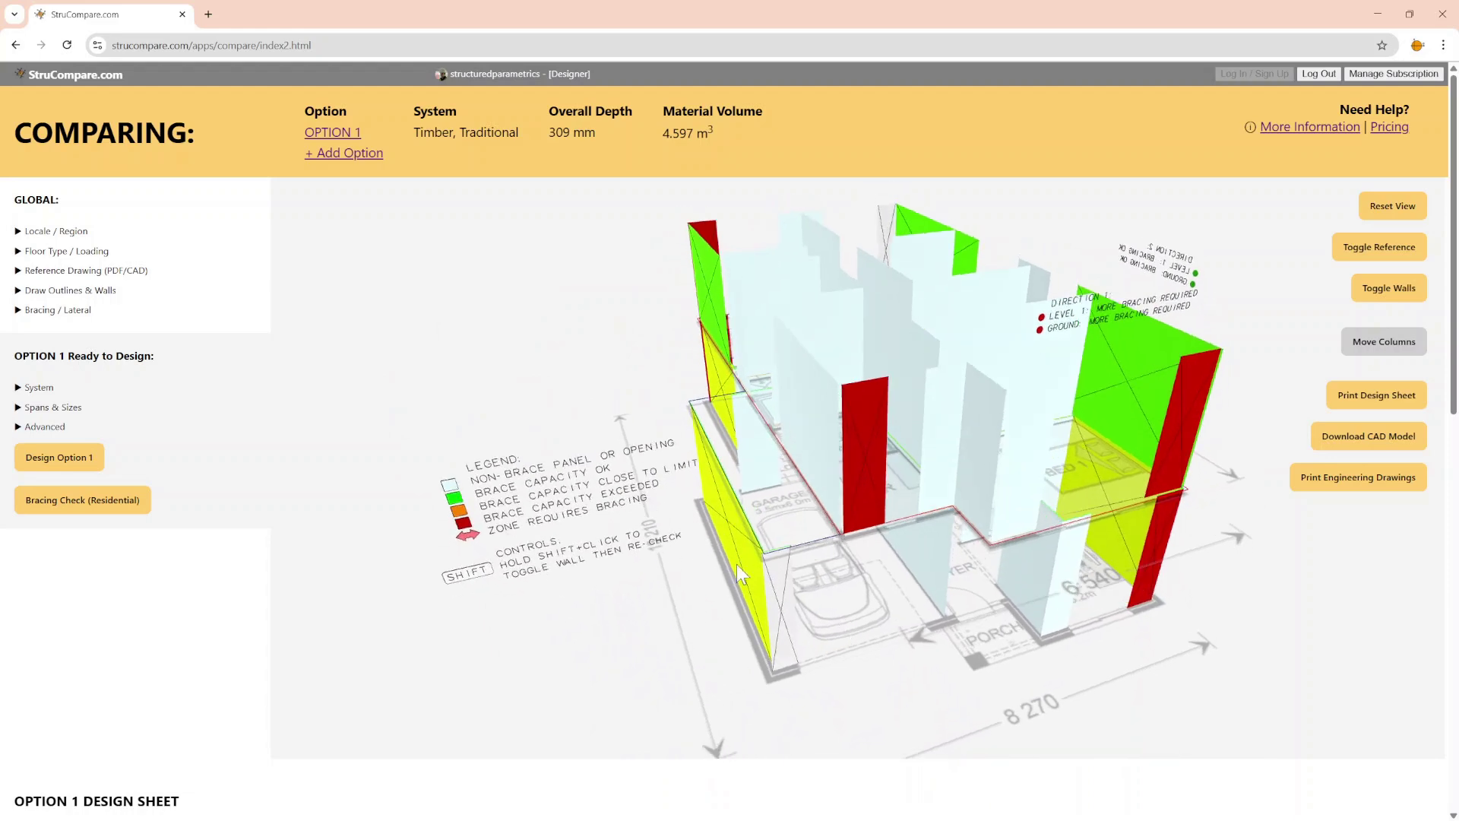
{"action": "left_click_drag", "start_coordinate": [737, 573], "coordinate": [672, 330]}
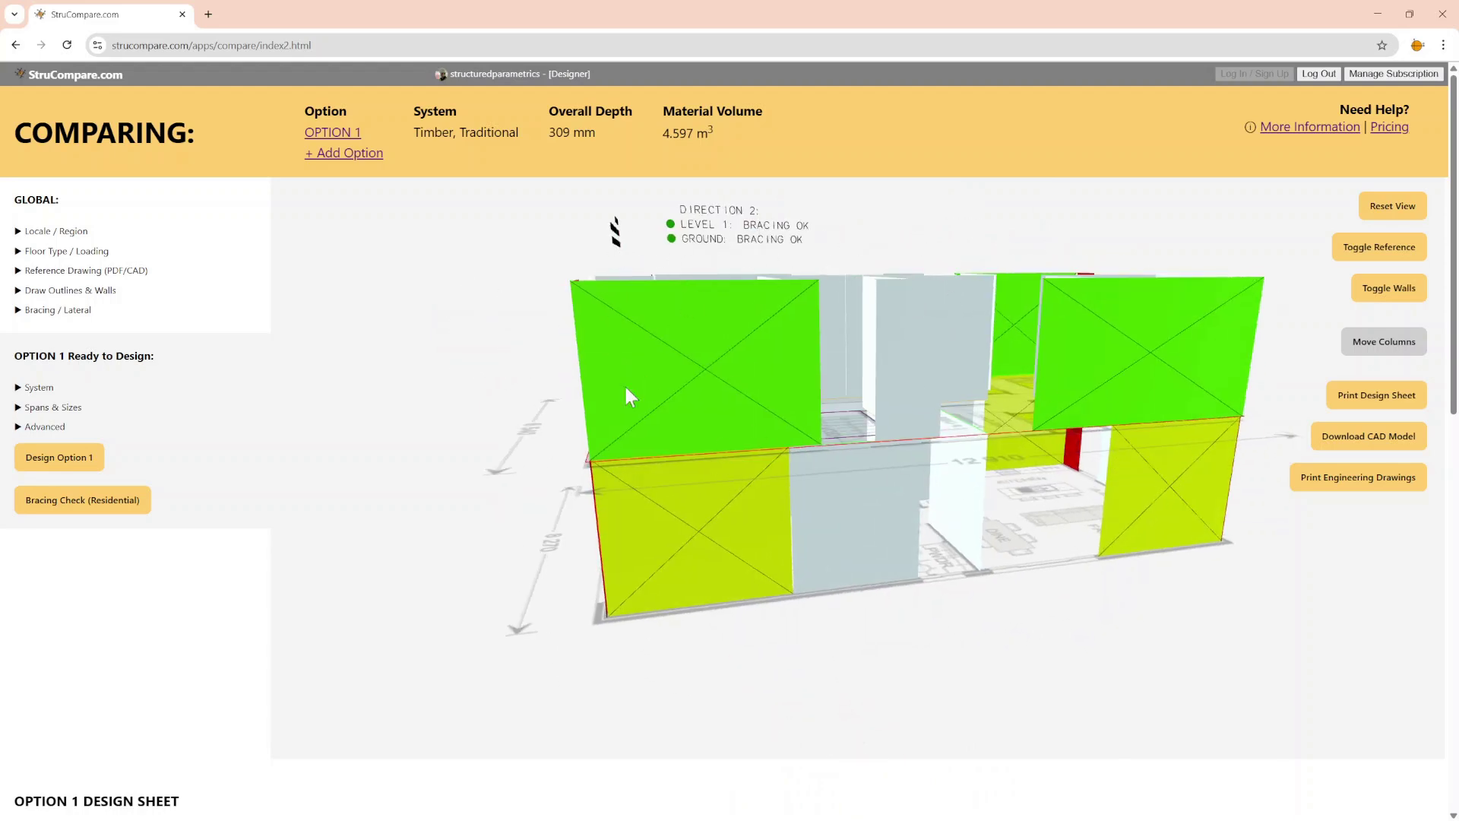
{"action": "left_click_drag", "start_coordinate": [507, 410], "coordinate": [650, 590]}
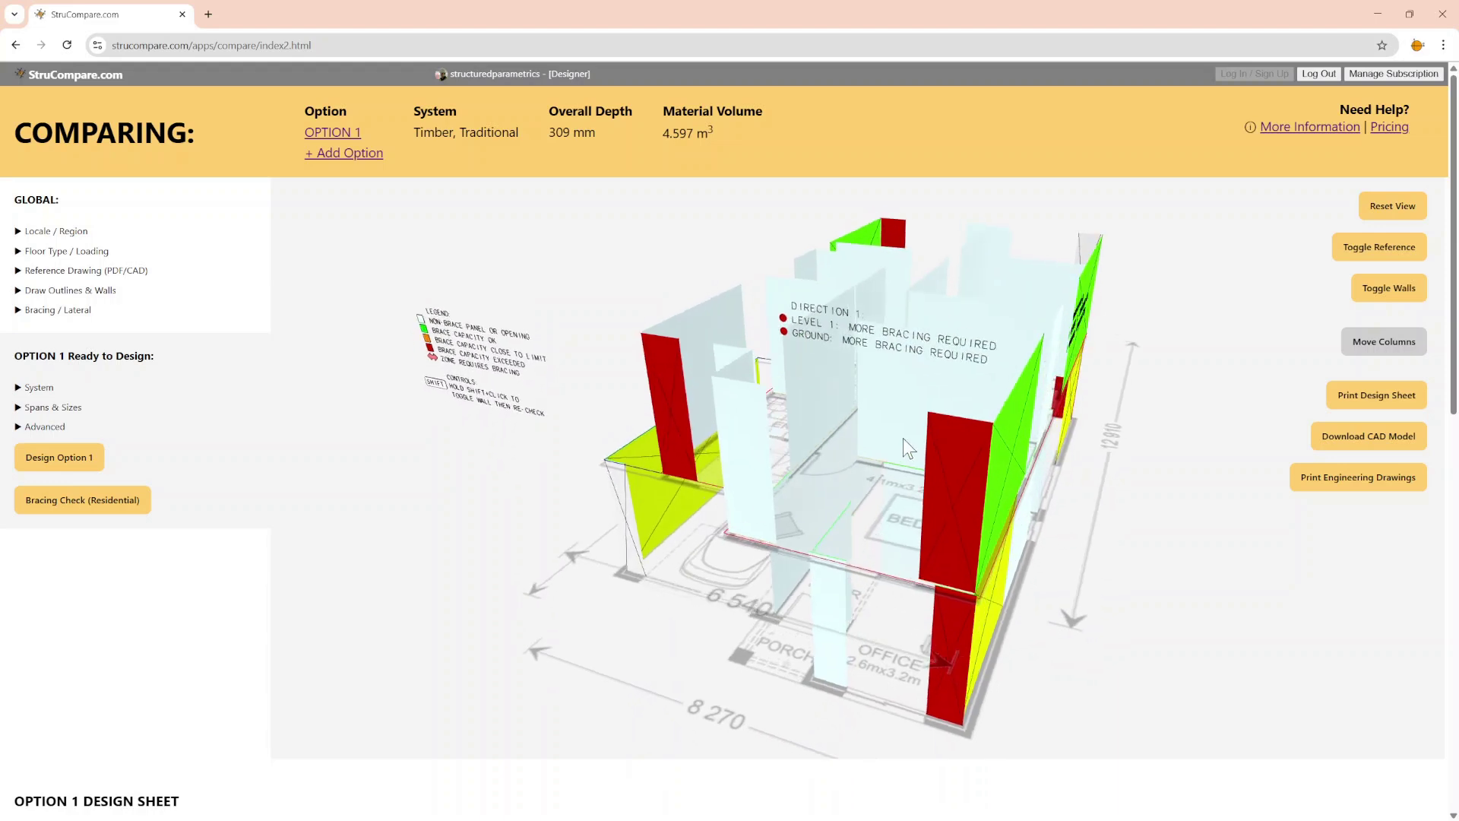
{"action": "left_click_drag", "start_coordinate": [769, 454], "coordinate": [652, 244]}
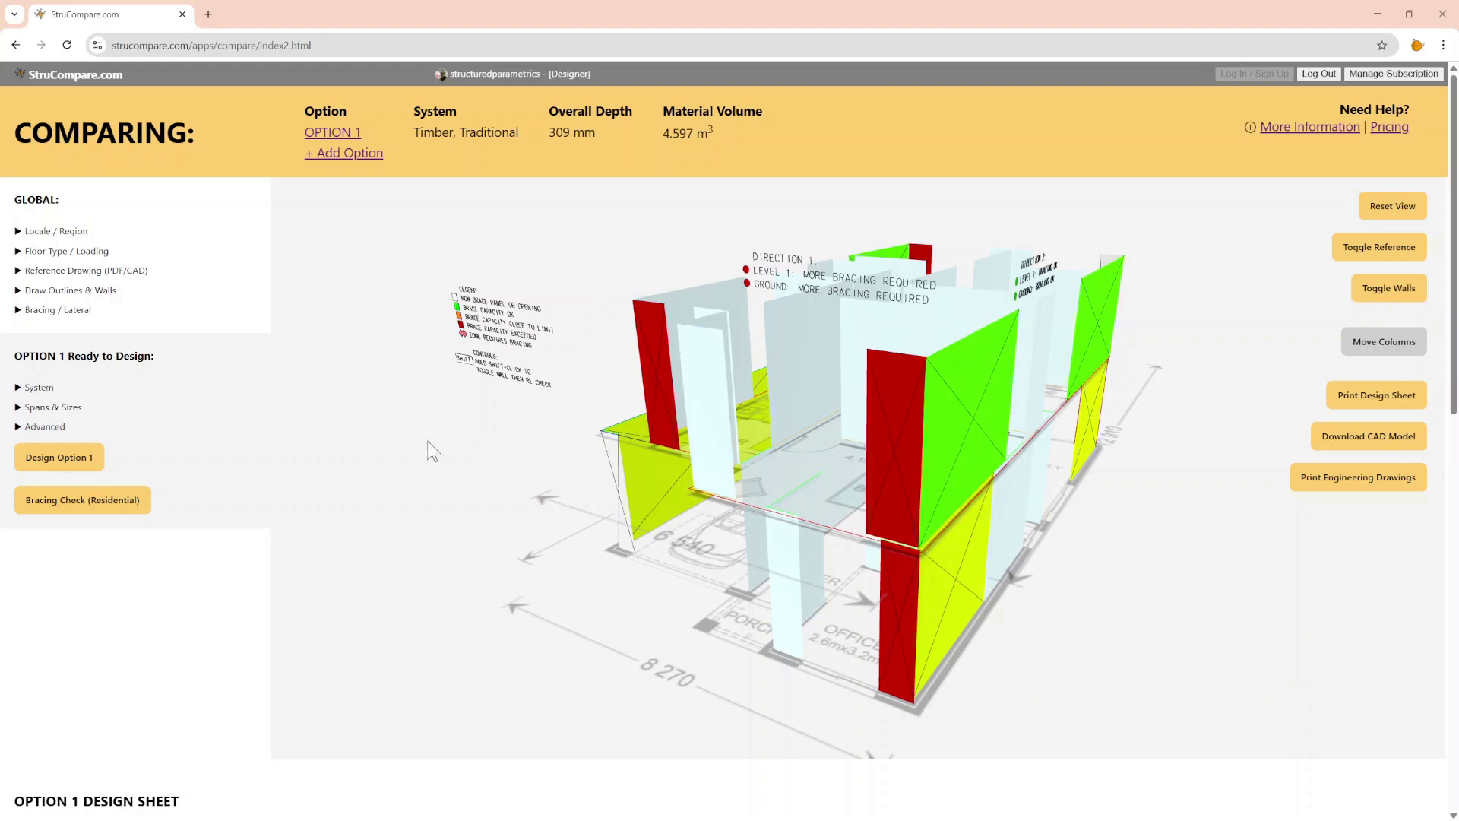
- Make the Level 1 front panel above the porch and the short wall behind it bracing walls, re-running the residential bracing check after each
{"action": "left_click", "coordinate": [710, 426]}
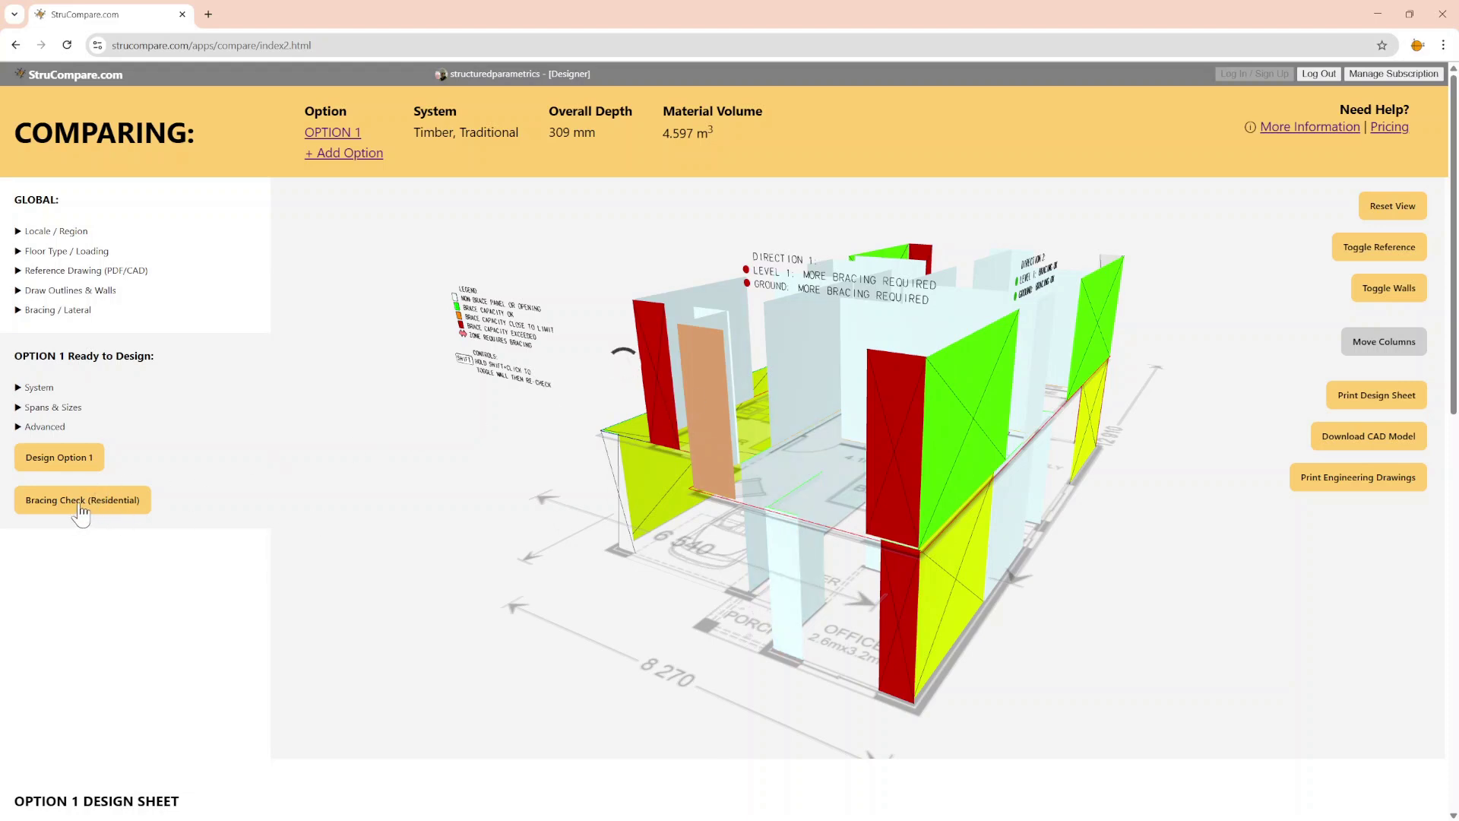
{"action": "left_click", "coordinate": [653, 494], "text": "shift"}
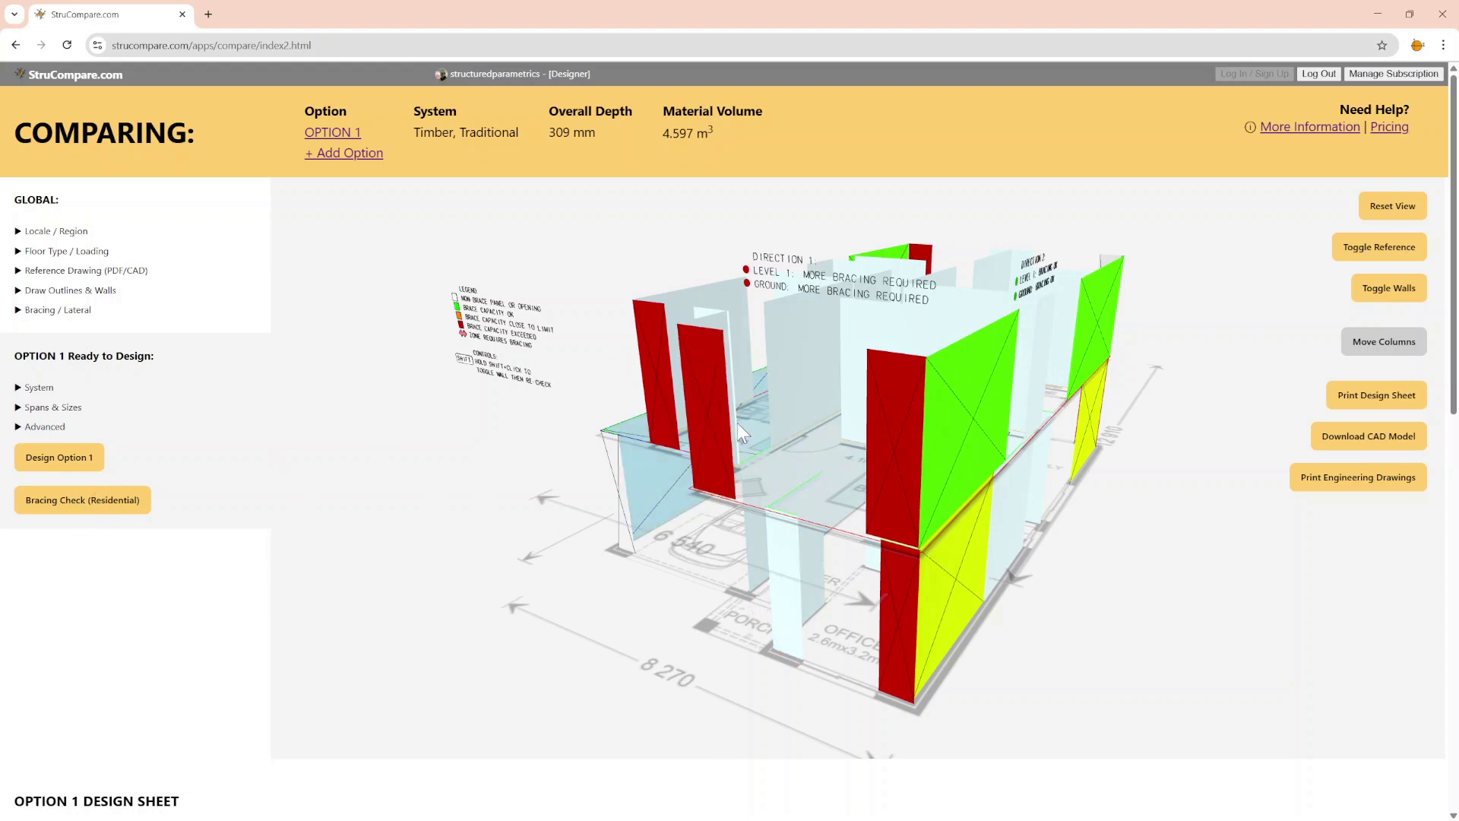
{"action": "left_click_drag", "start_coordinate": [737, 422], "coordinate": [494, 508]}
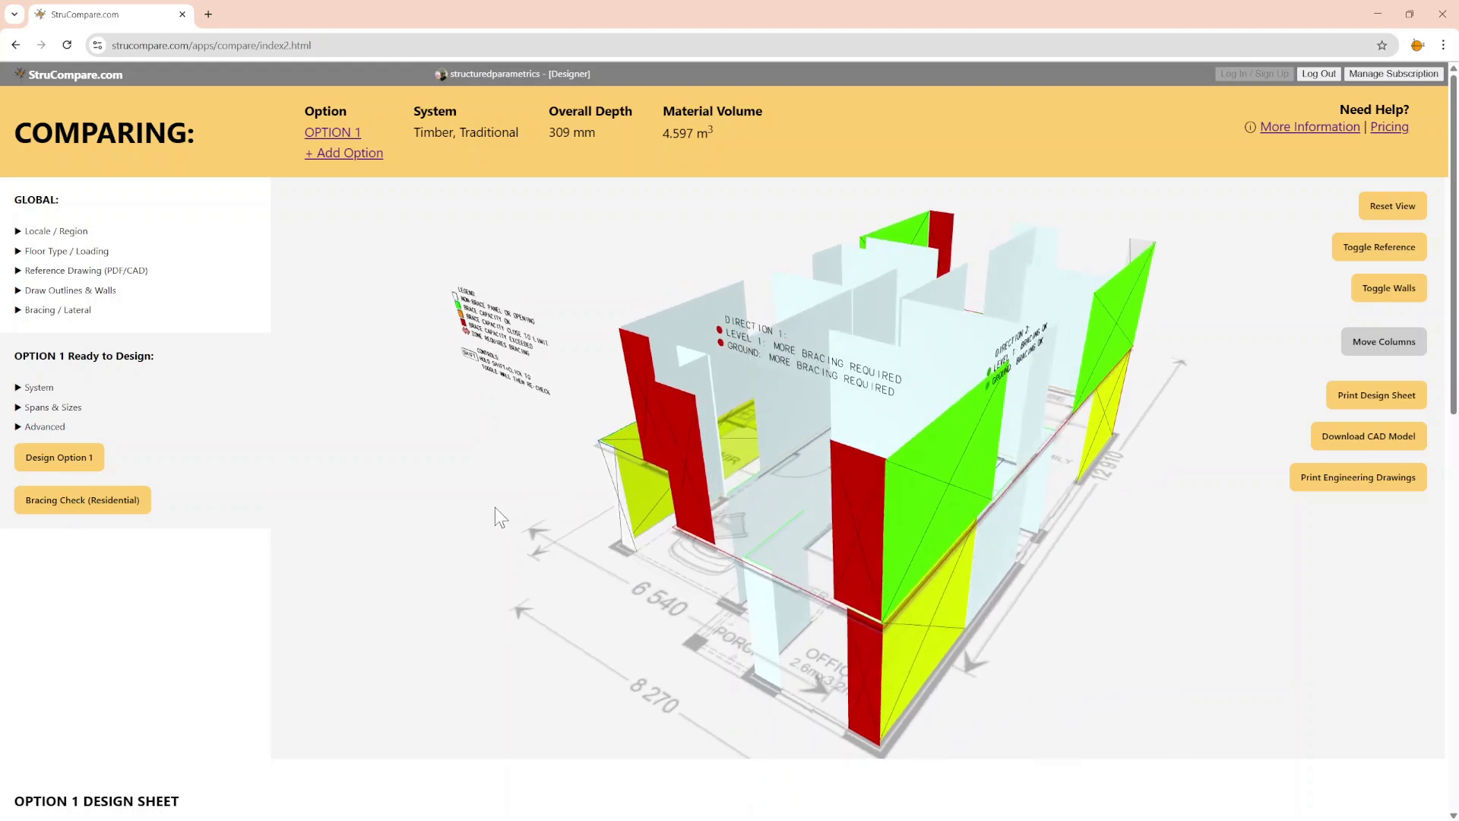
{"action": "left_click", "coordinate": [686, 362], "text": "shift"}
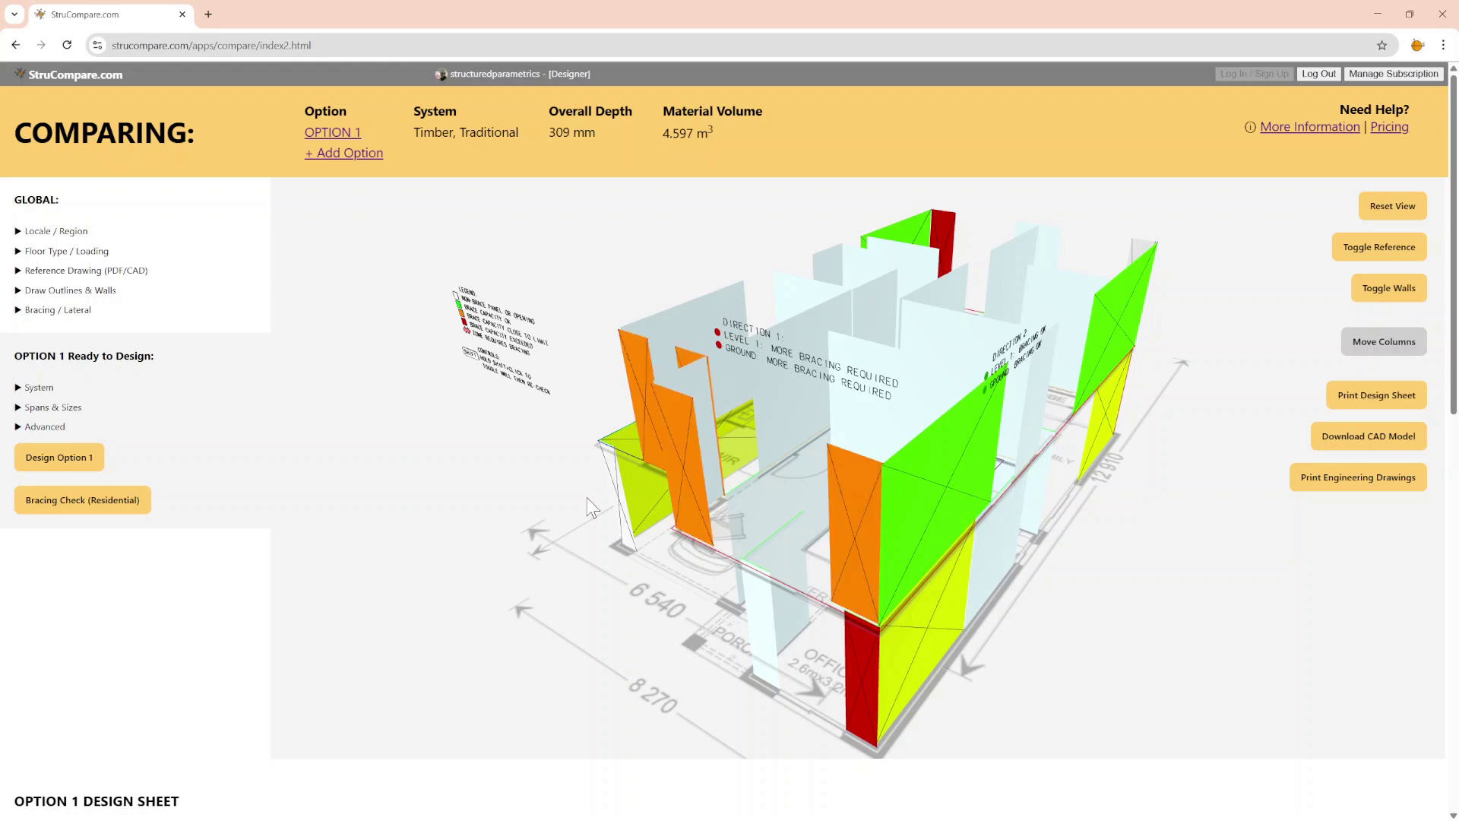
{"action": "left_click_drag", "start_coordinate": [586, 497], "coordinate": [560, 449]}
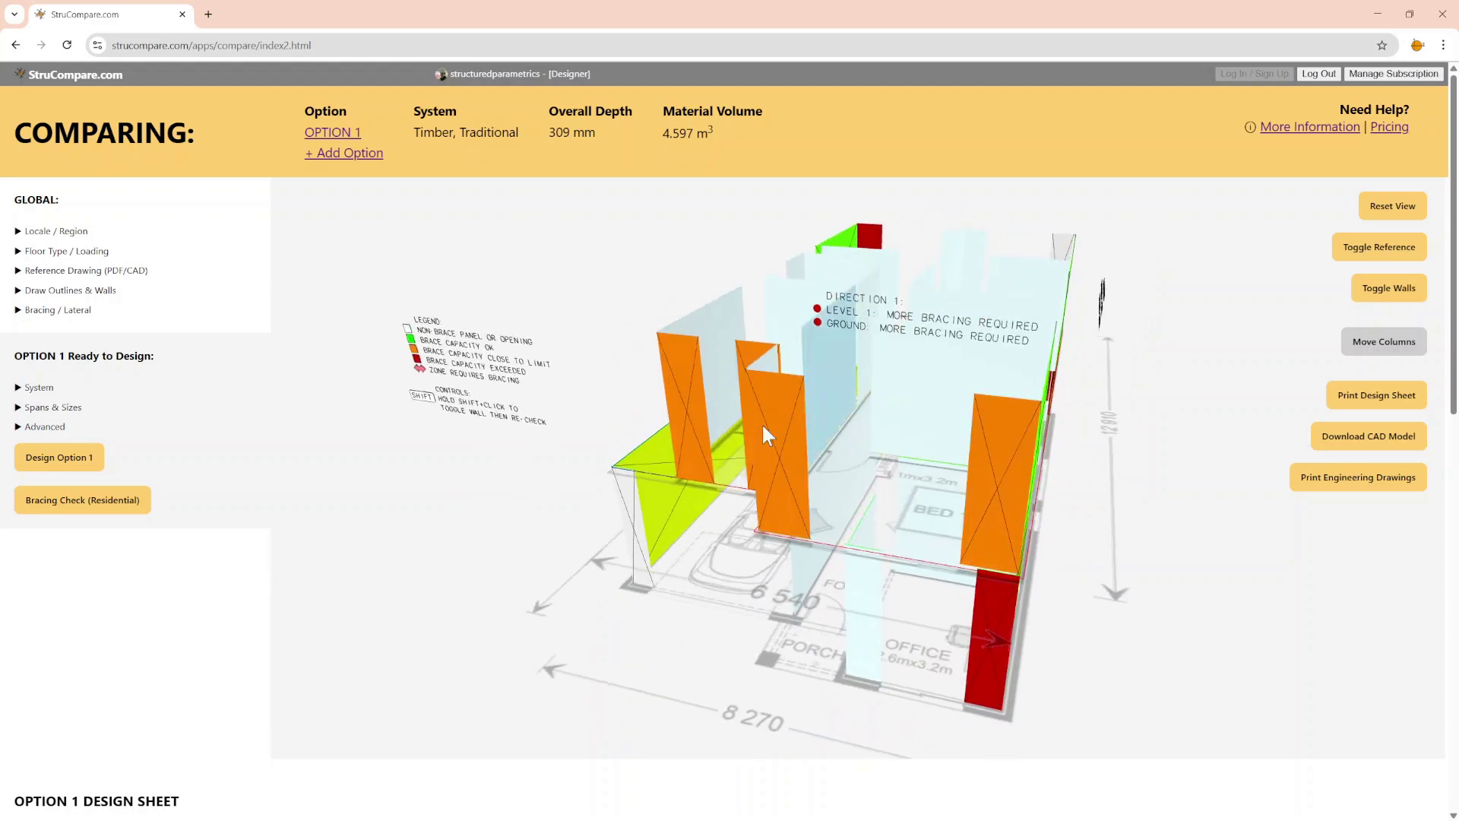
- Make the Level 1 rear wall panel and the interior wall by the Bed 3 robe bracing walls, and re-run the residential bracing check
{"action": "left_click_drag", "start_coordinate": [566, 500], "coordinate": [819, 578]}
{"action": "left_click", "coordinate": [801, 582]}
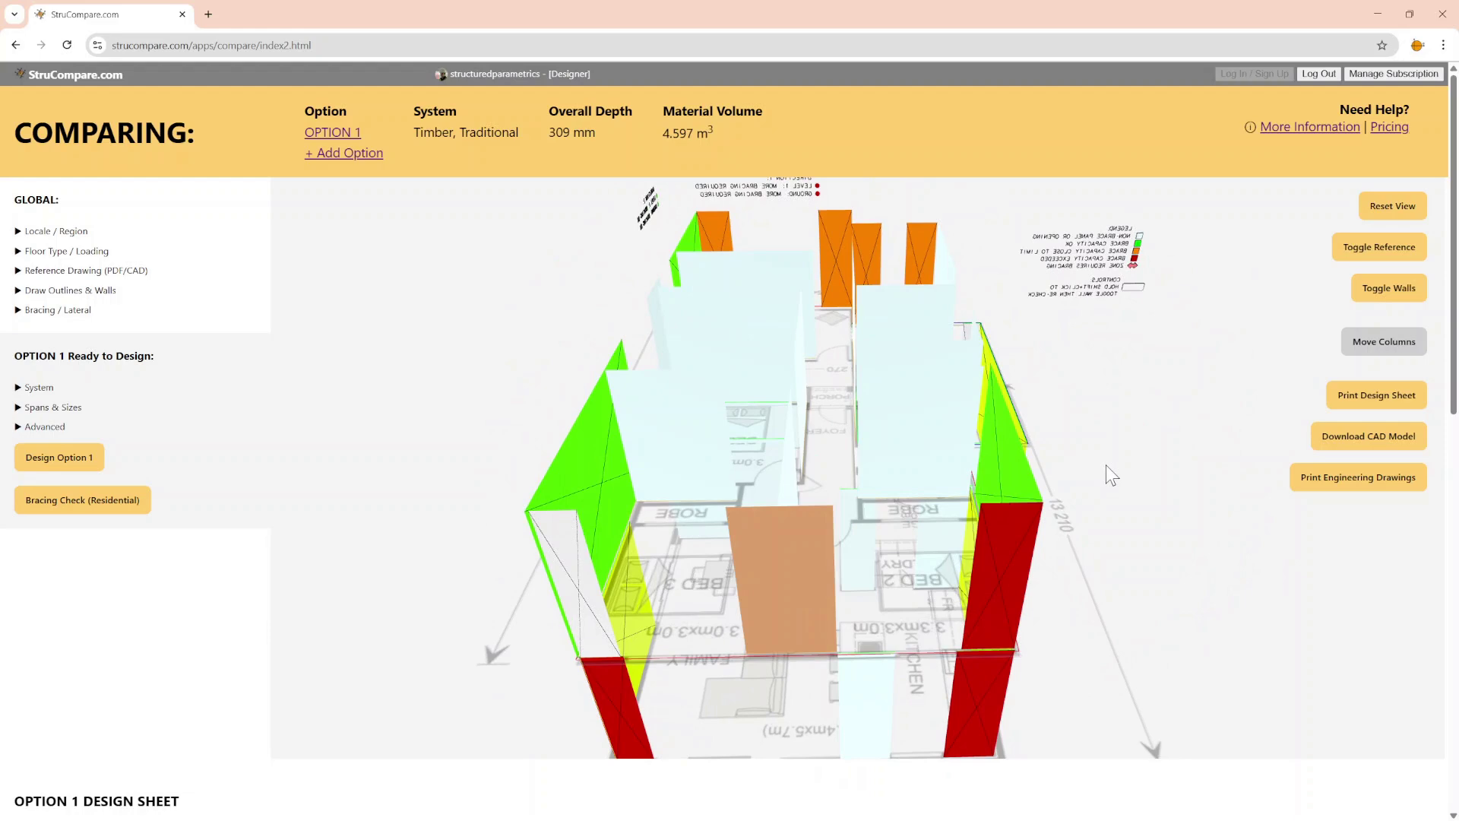
{"action": "left_click_drag", "start_coordinate": [1106, 465], "coordinate": [654, 452]}
{"action": "left_click", "coordinate": [651, 454]}
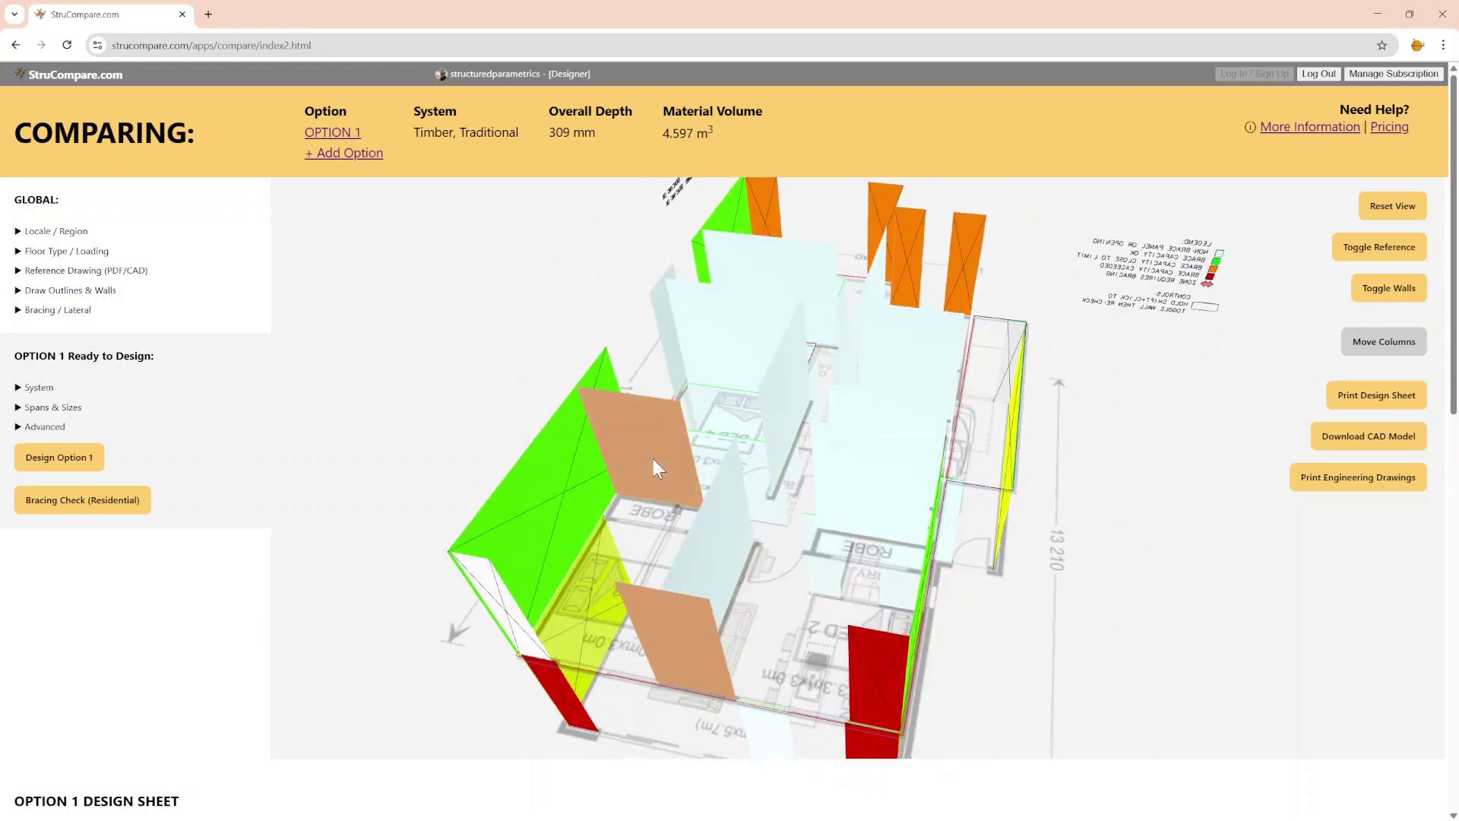
{"action": "left_click", "coordinate": [134, 516]}
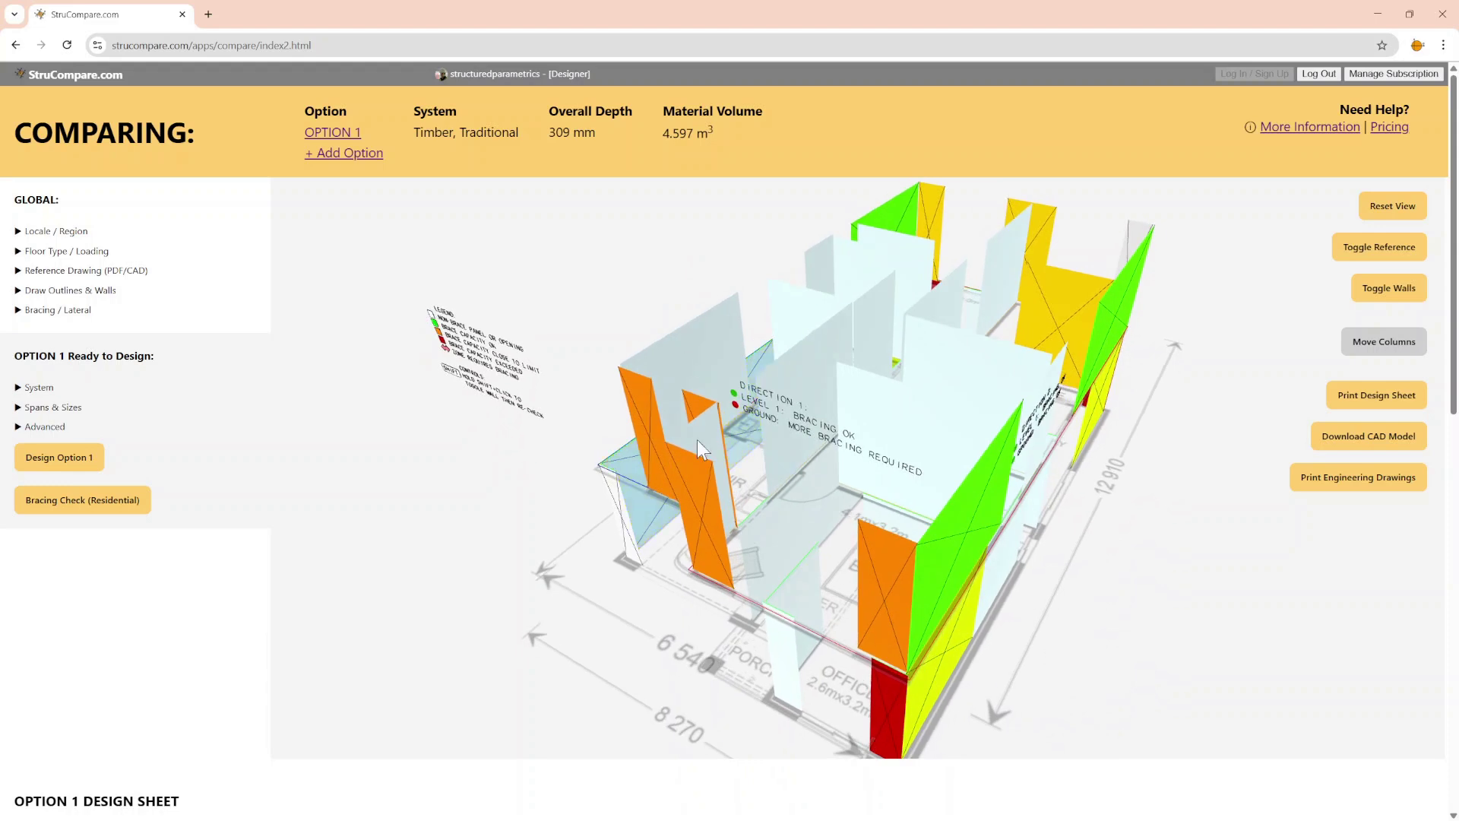
- Remove bracing from the Level 1 front corner panel, make the interior wall behind it bracing, and re-run the residential bracing check
{"action": "left_click", "coordinate": [914, 518], "text": "shift"}
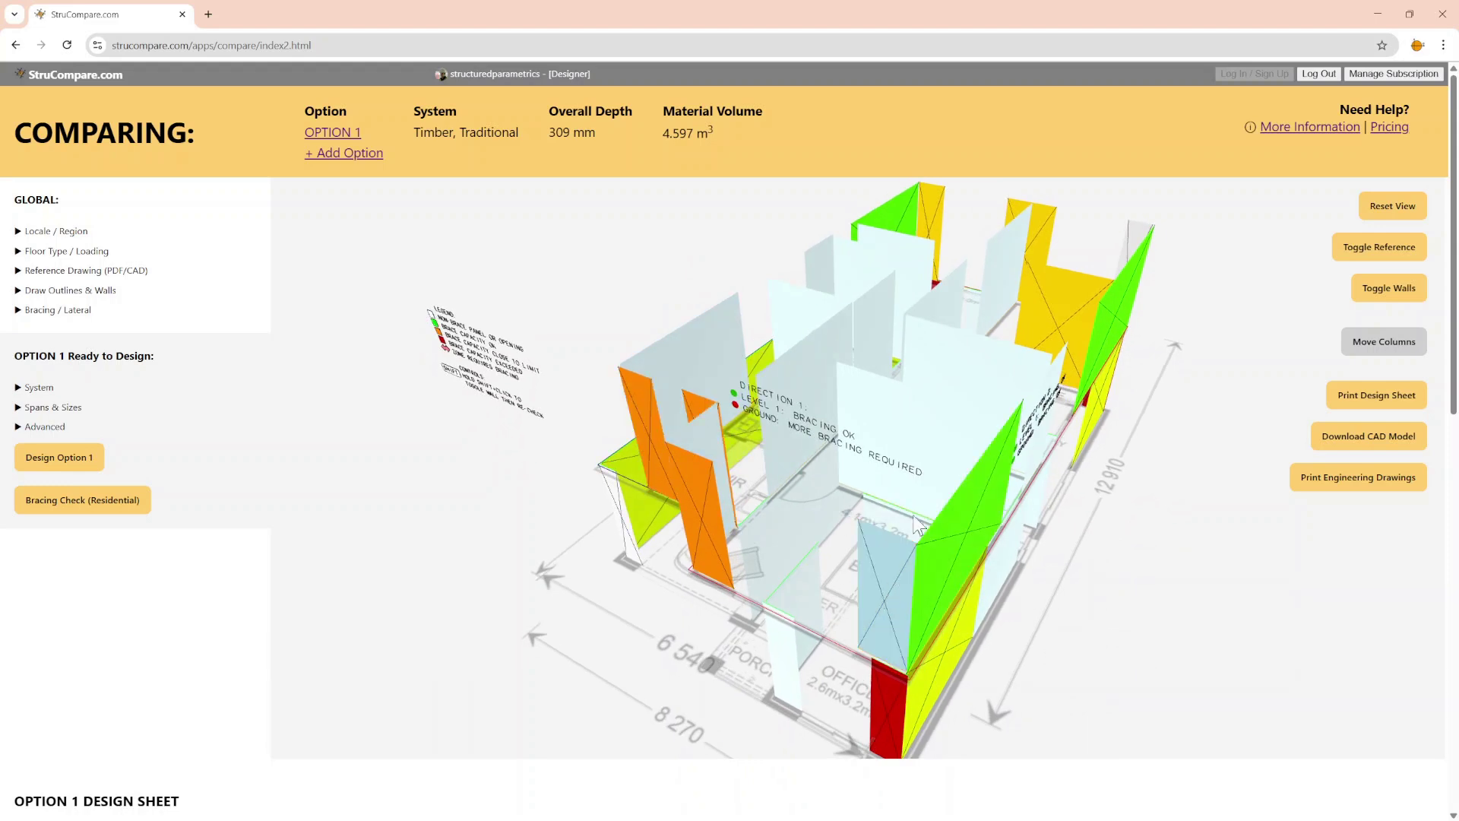
{"action": "left_click_drag", "start_coordinate": [626, 255], "coordinate": [620, 246]}
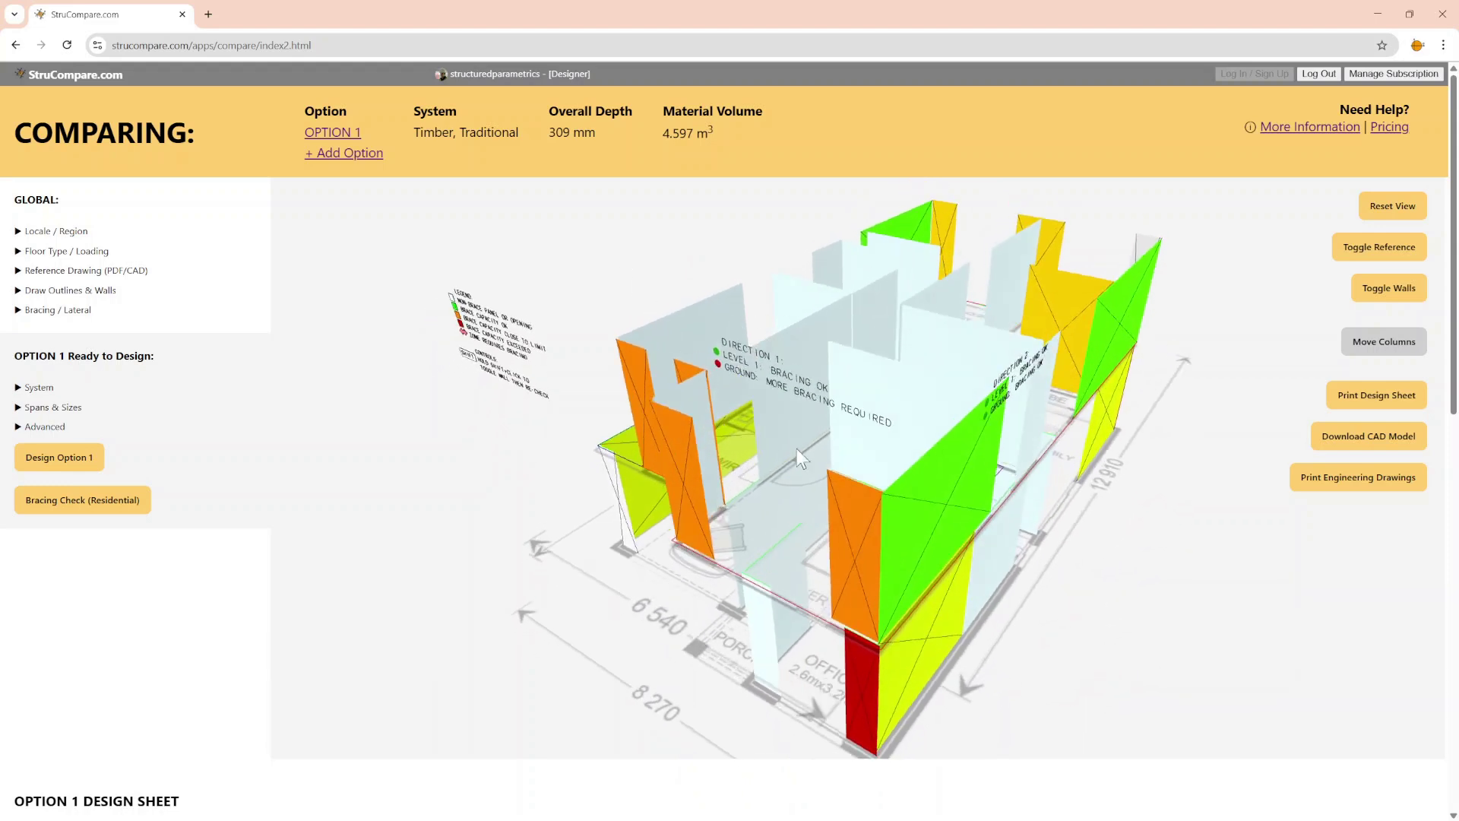
{"action": "left_click", "coordinate": [860, 533], "text": "shift"}
{"action": "left_click", "coordinate": [905, 420], "text": "shift"}
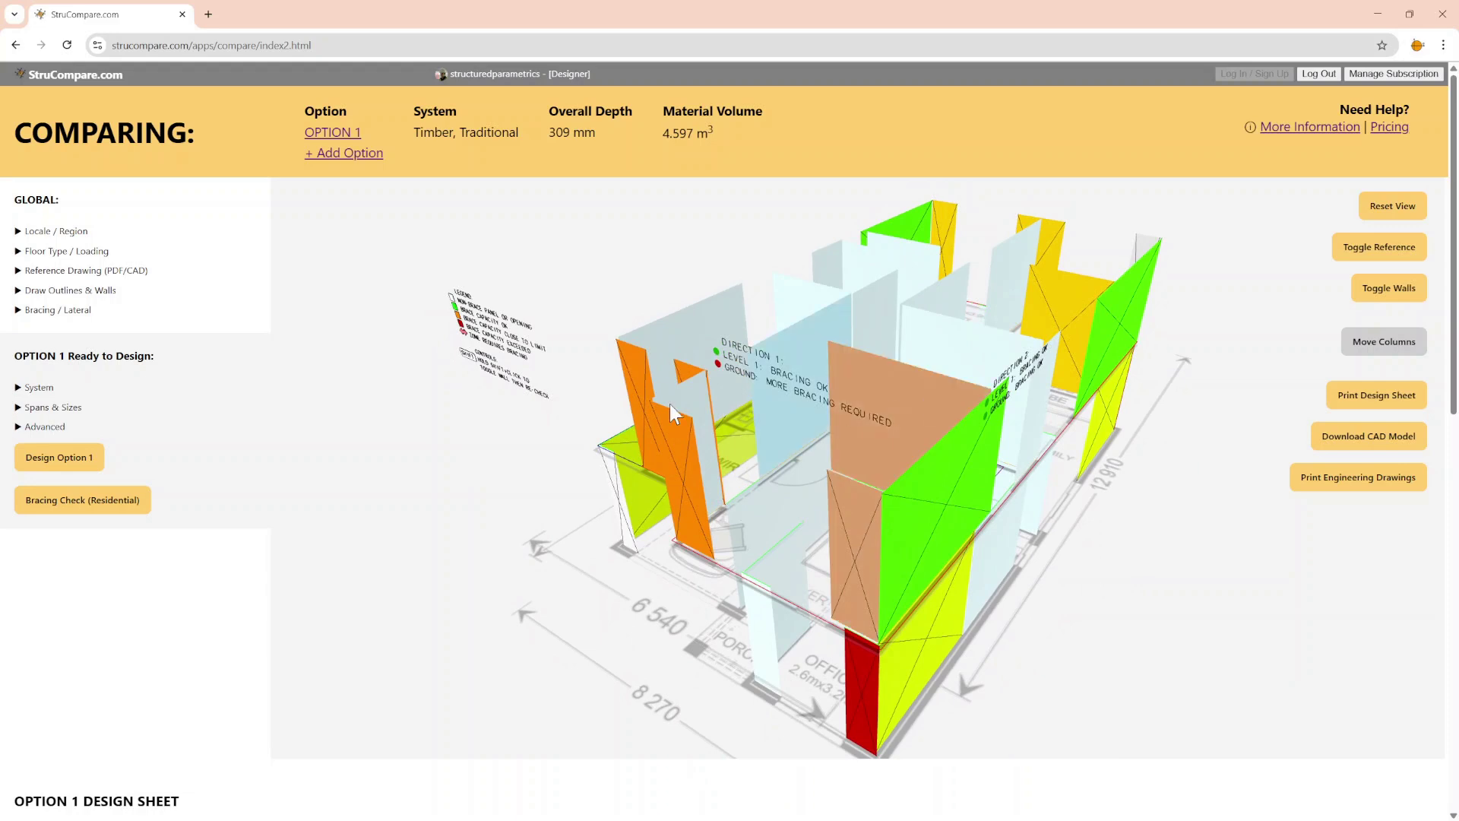
{"action": "left_click", "coordinate": [104, 513]}
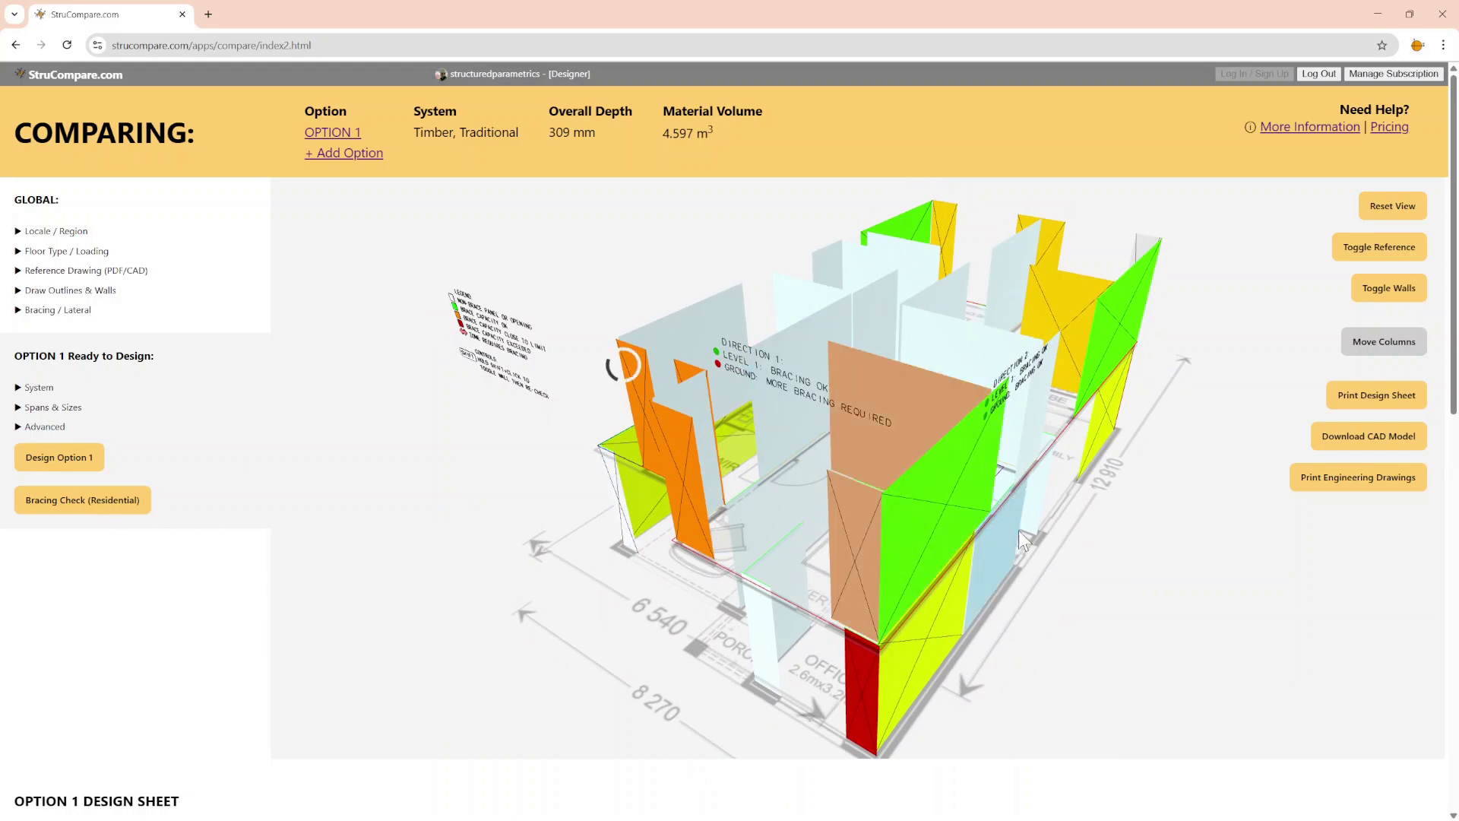
- Make the ground-floor front panel beside the porch and the interior wall behind the office bracing walls
{"action": "left_click_drag", "start_coordinate": [1151, 527], "coordinate": [901, 518]}
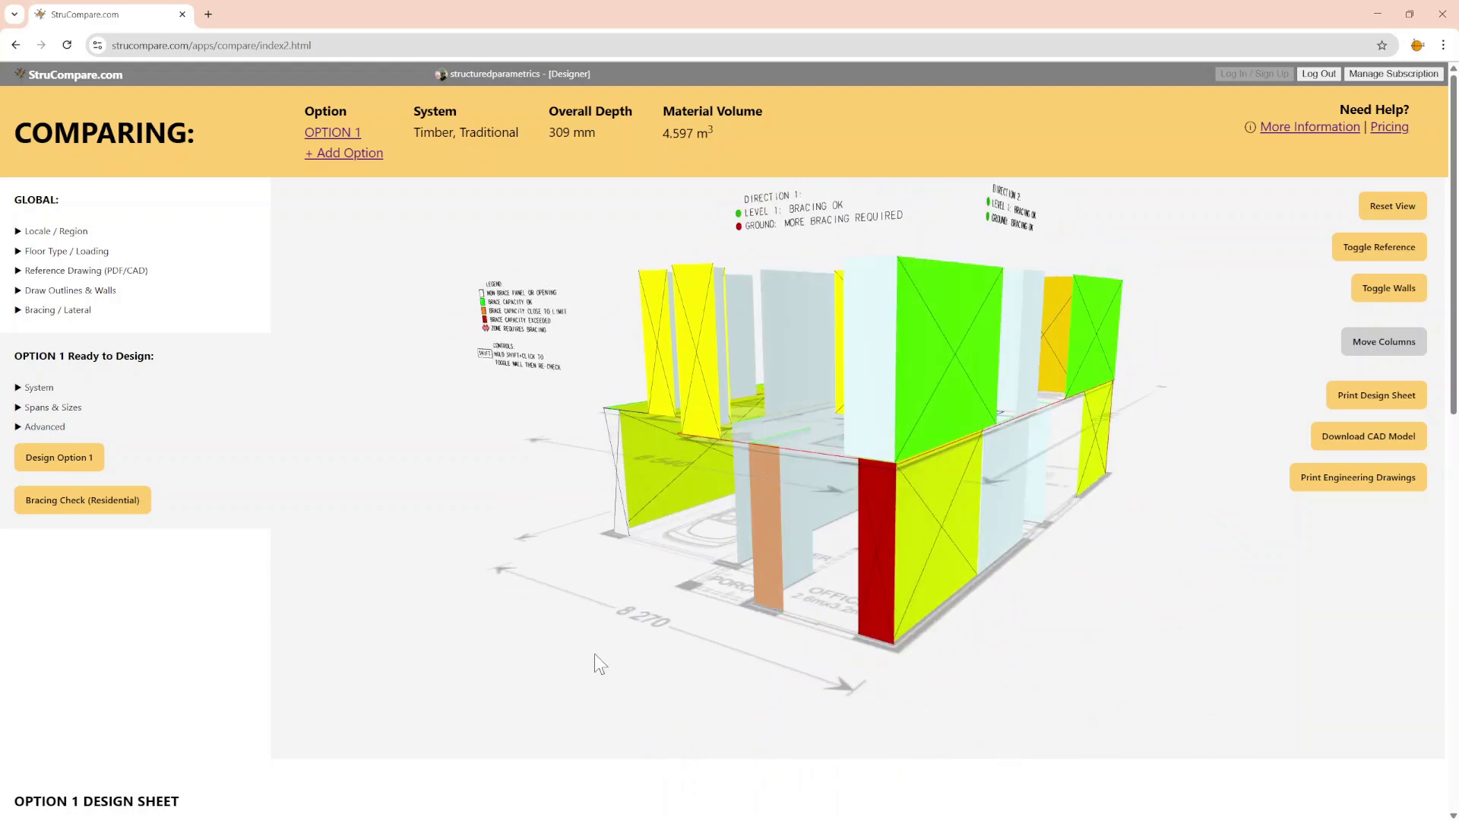
{"action": "left_click_drag", "start_coordinate": [594, 654], "coordinate": [955, 494]}
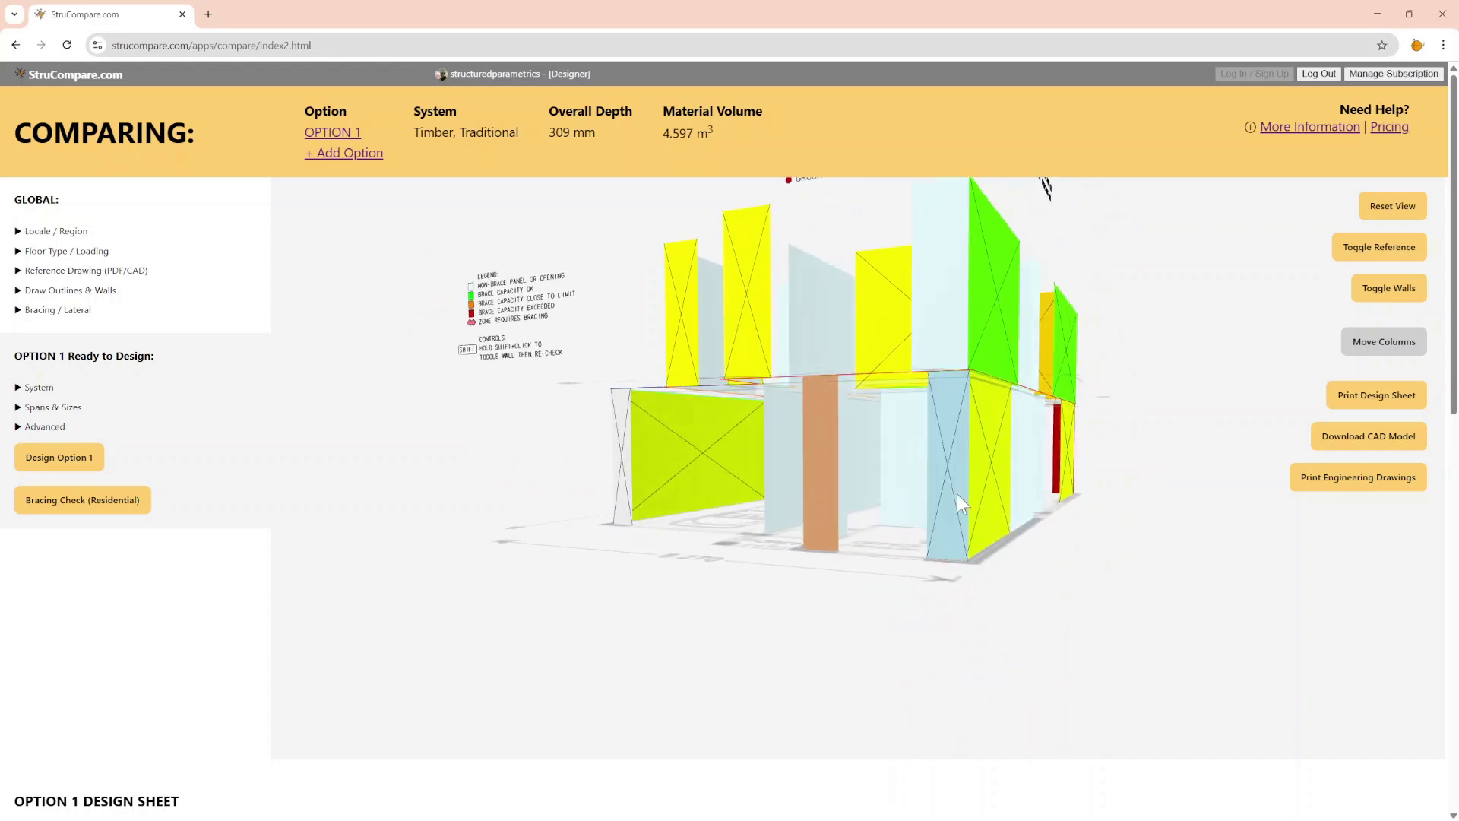
{"action": "left_click", "coordinate": [906, 488], "text": "shift"}
{"action": "left_click_drag", "start_coordinate": [1096, 599], "coordinate": [912, 596]}
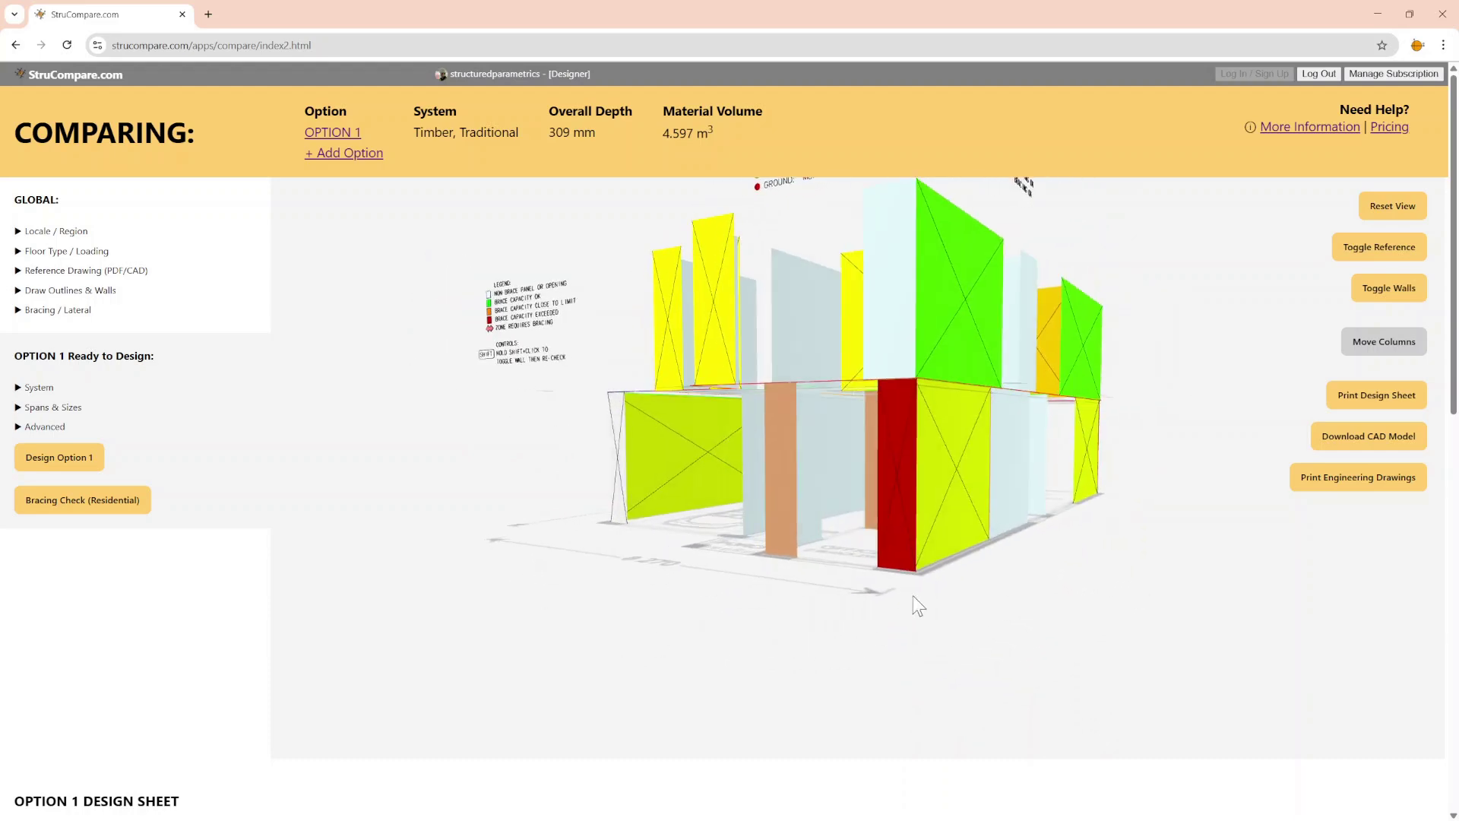
- Make the ground-floor middle rear panel and two short interior walls in line with it bracing walls, and re-run the residential bracing check
{"action": "left_click_drag", "start_coordinate": [829, 613], "coordinate": [1103, 561]}
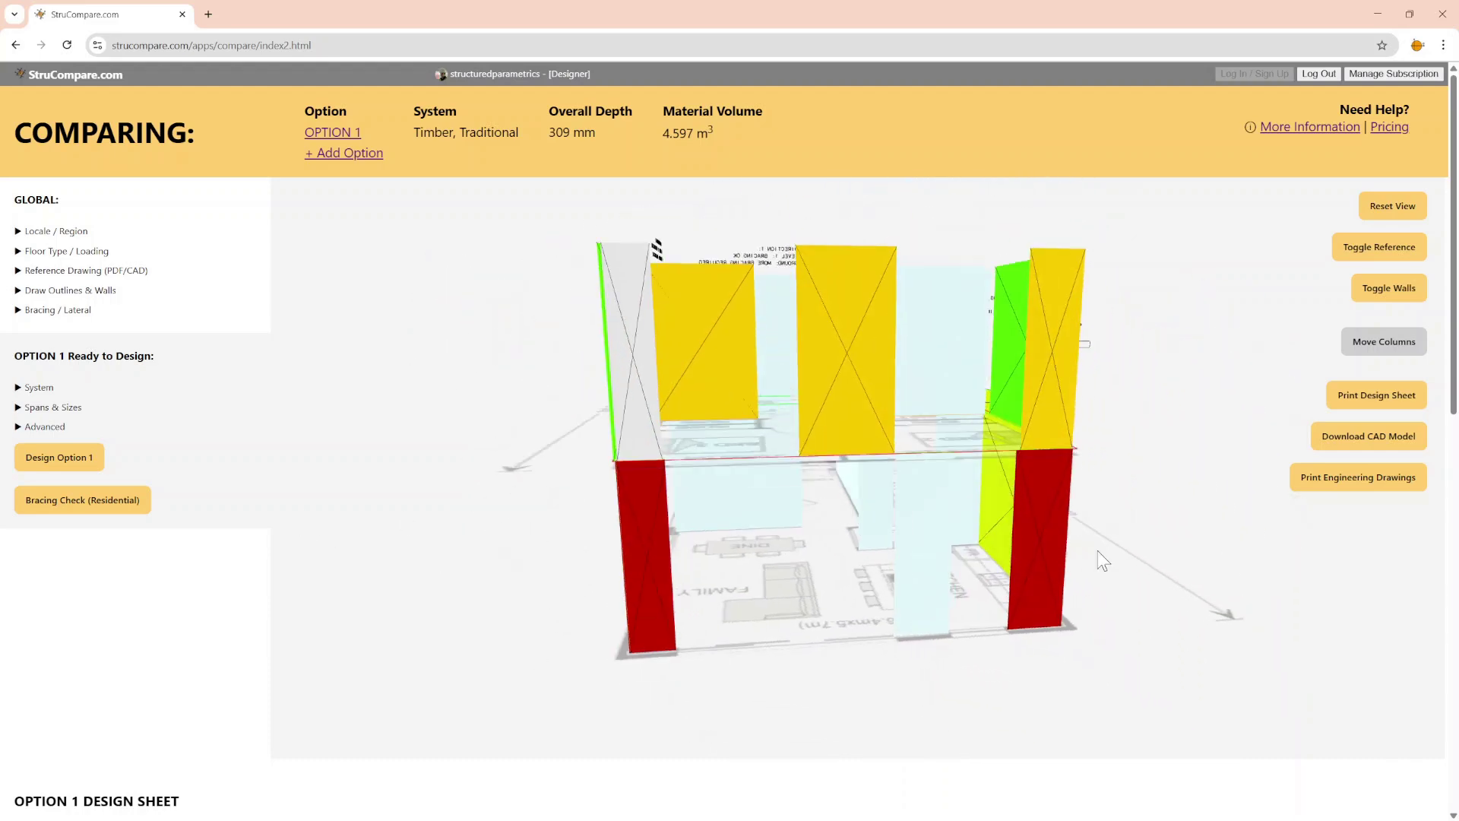
{"action": "left_click", "coordinate": [908, 572]}
{"action": "left_click_drag", "start_coordinate": [853, 661], "coordinate": [883, 648]}
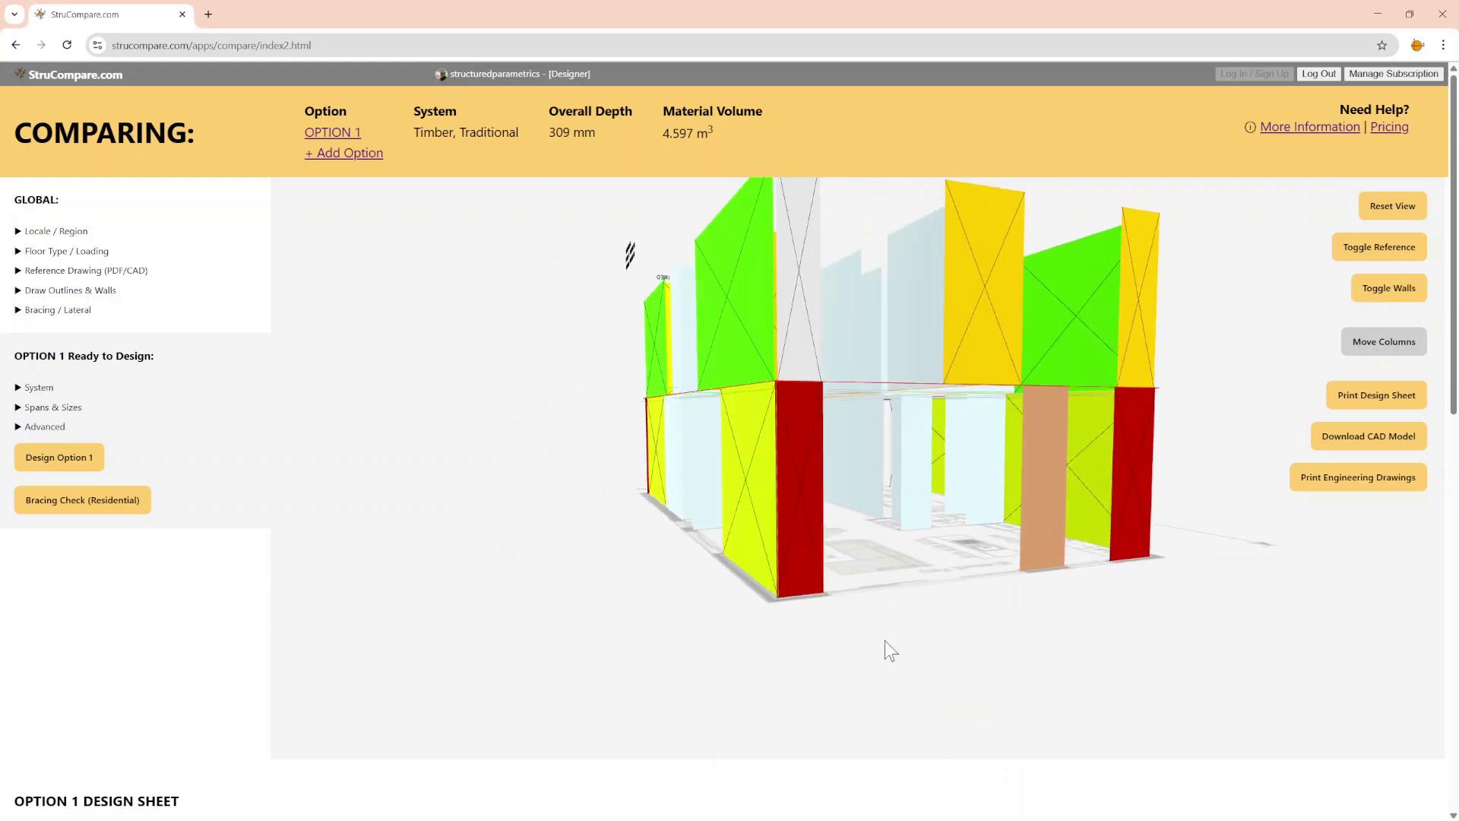
{"action": "left_click", "coordinate": [986, 490]}
{"action": "left_click", "coordinate": [910, 503]}
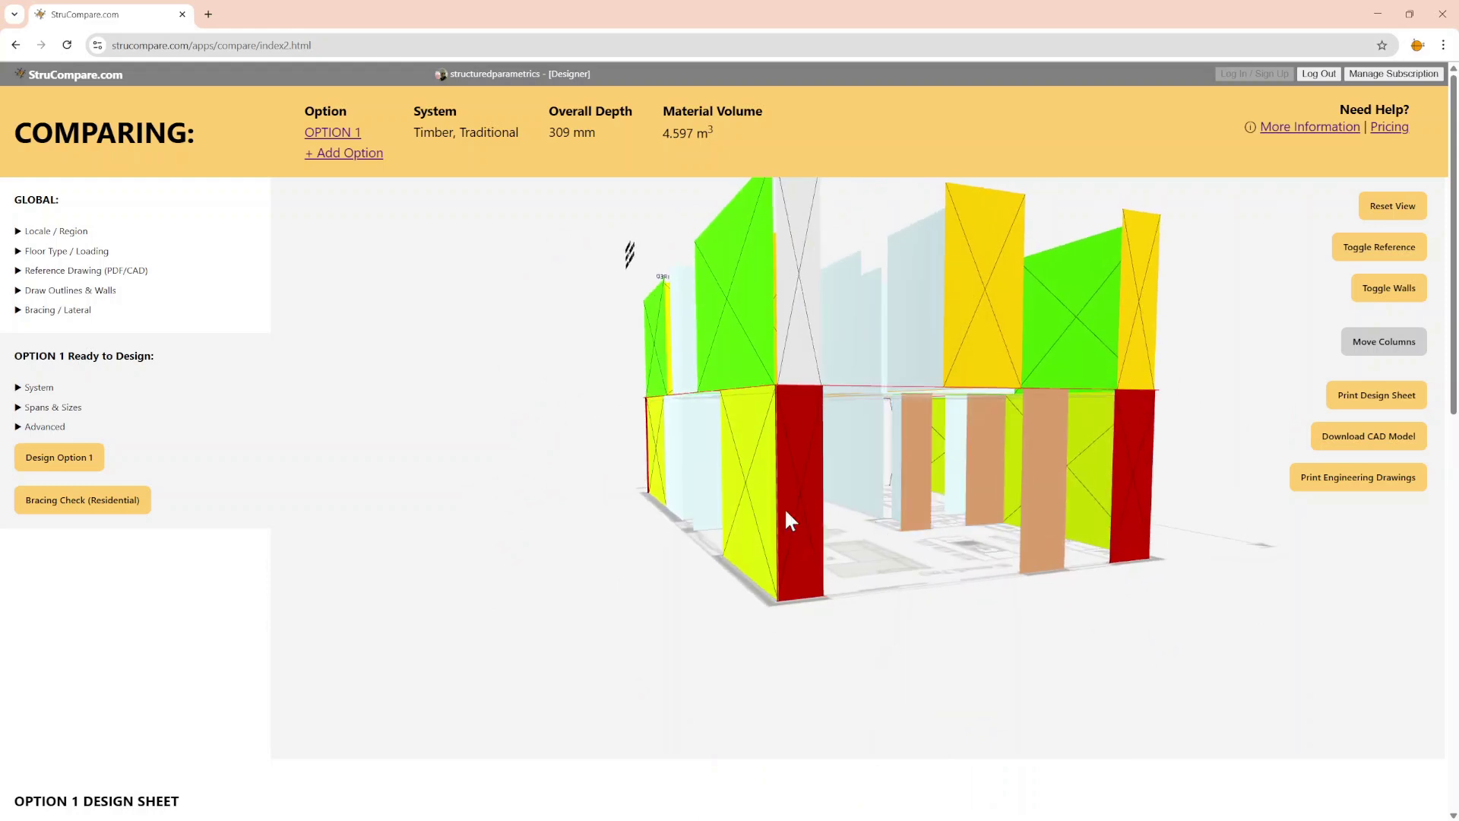
{"action": "left_click", "coordinate": [74, 503]}
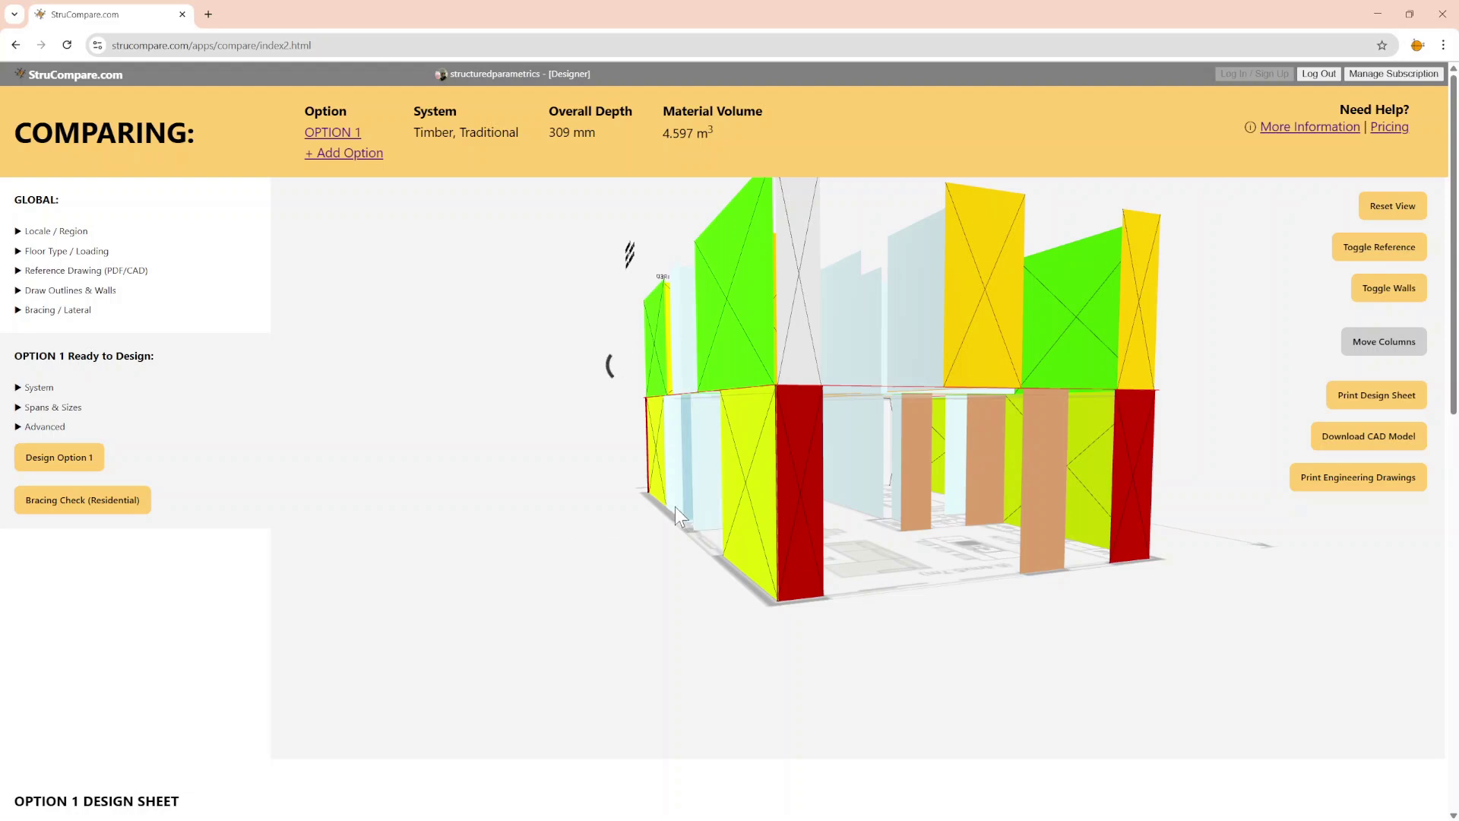
- Make the wide ground-floor interior wall bordering the family room a bracing wall and re-run the residential bracing check
{"action": "left_click_drag", "start_coordinate": [660, 518], "coordinate": [554, 541]}
{"action": "left_click", "coordinate": [723, 479]}
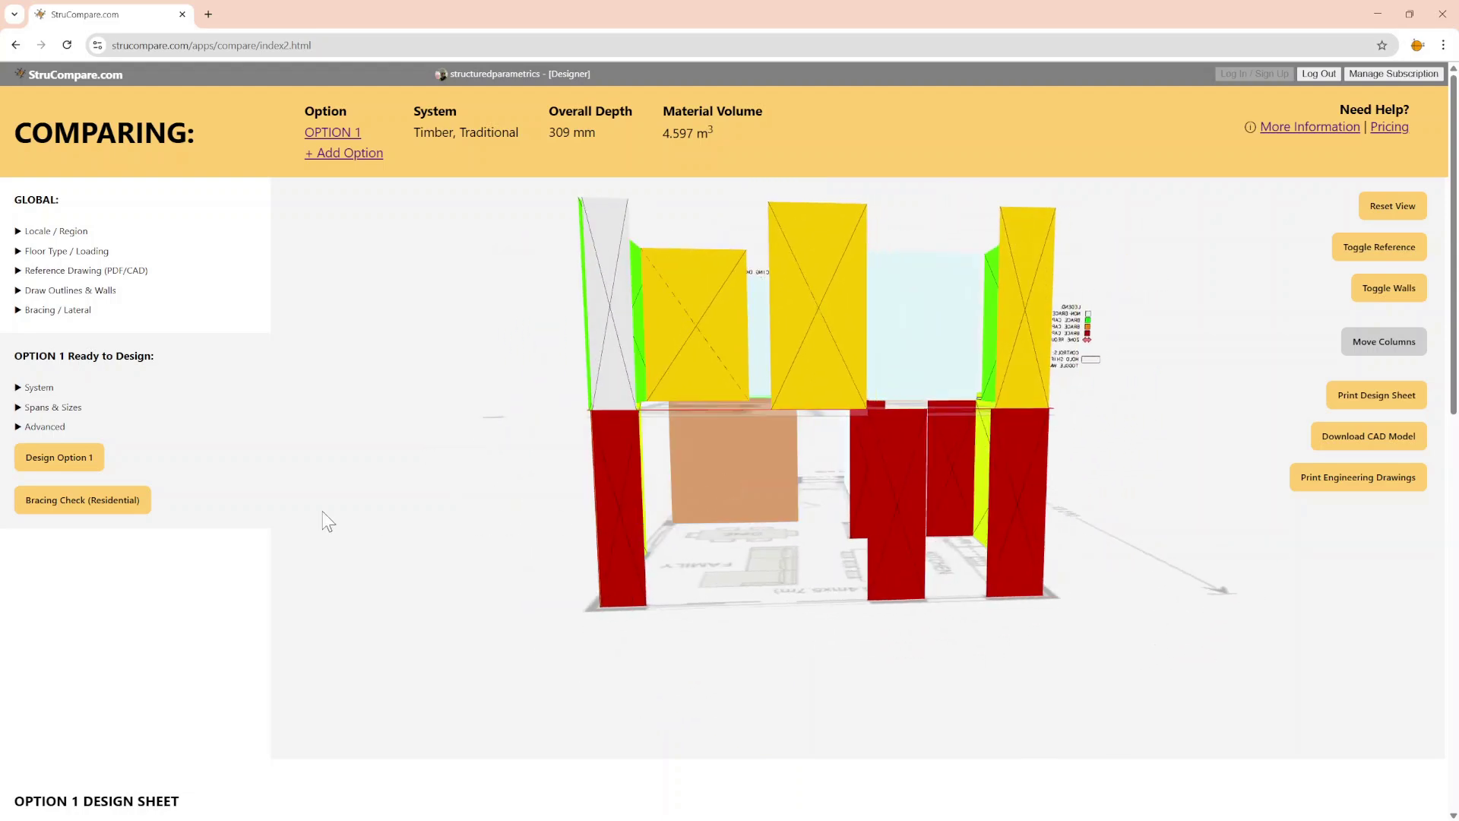
{"action": "left_click", "coordinate": [100, 503]}
- Make the ground-floor interior wall beneath the void a bracing wall and re-run the residential bracing check
{"action": "left_click_drag", "start_coordinate": [472, 472], "coordinate": [950, 501]}
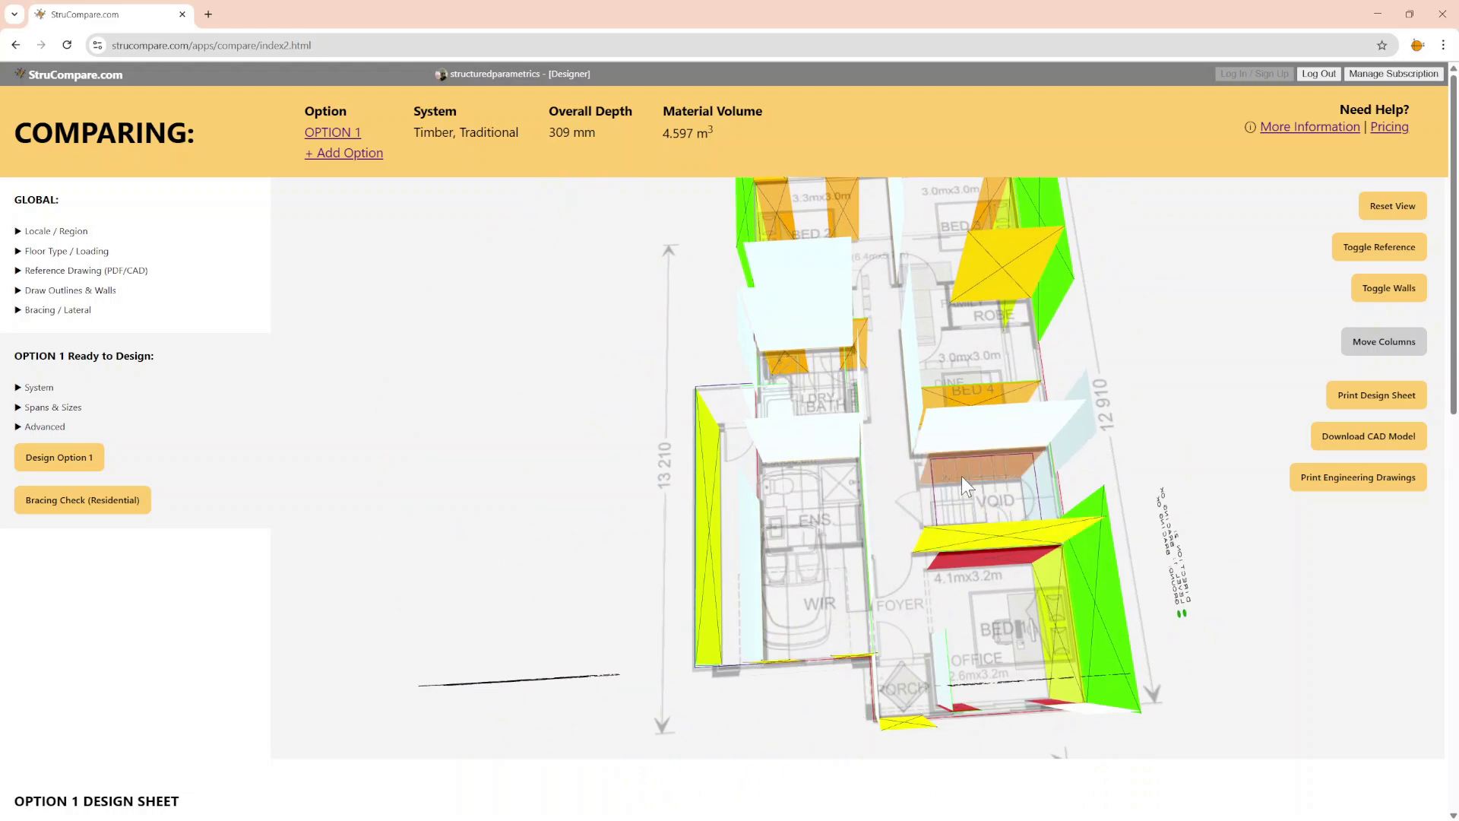
{"action": "left_click_drag", "start_coordinate": [1224, 508], "coordinate": [1185, 456]}
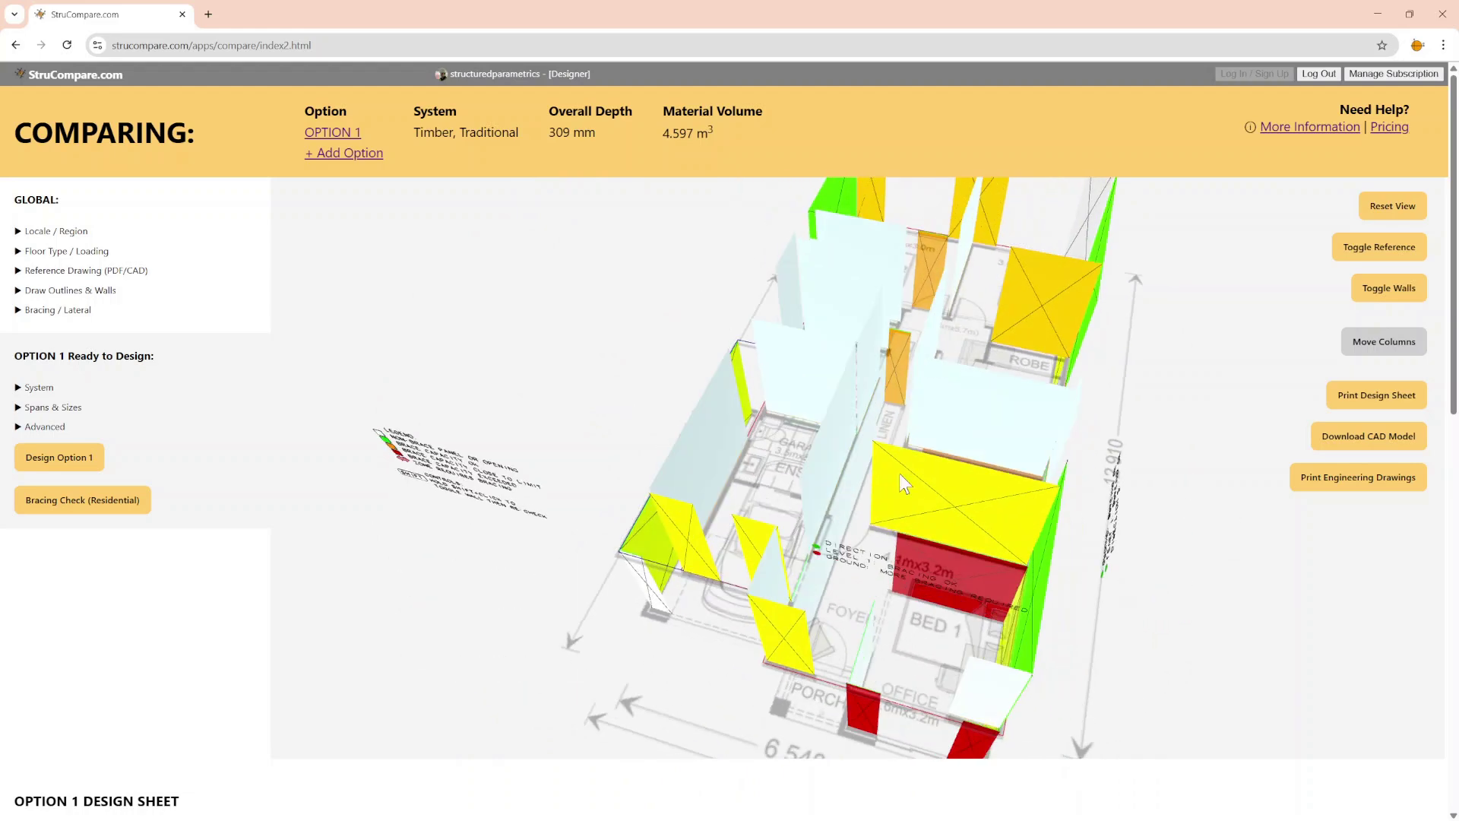
{"action": "left_click", "coordinate": [91, 506]}
- Review the bracing status of both levels in both directions in 3D, and design Option 1 with the updated bracing walls
{"action": "left_click_drag", "start_coordinate": [1194, 563], "coordinate": [767, 589]}
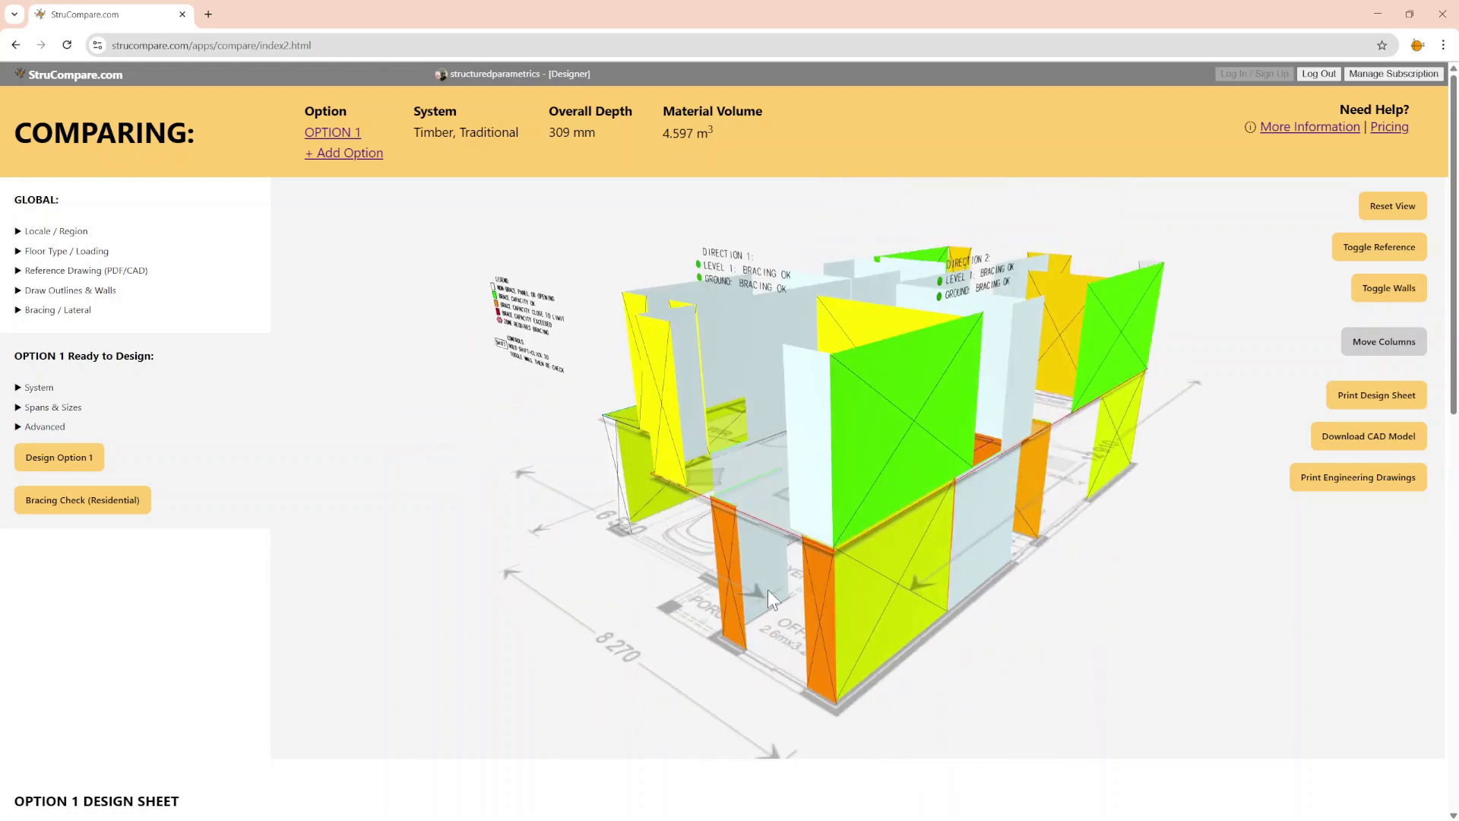
{"action": "left_click_drag", "start_coordinate": [531, 439], "coordinate": [499, 316]}
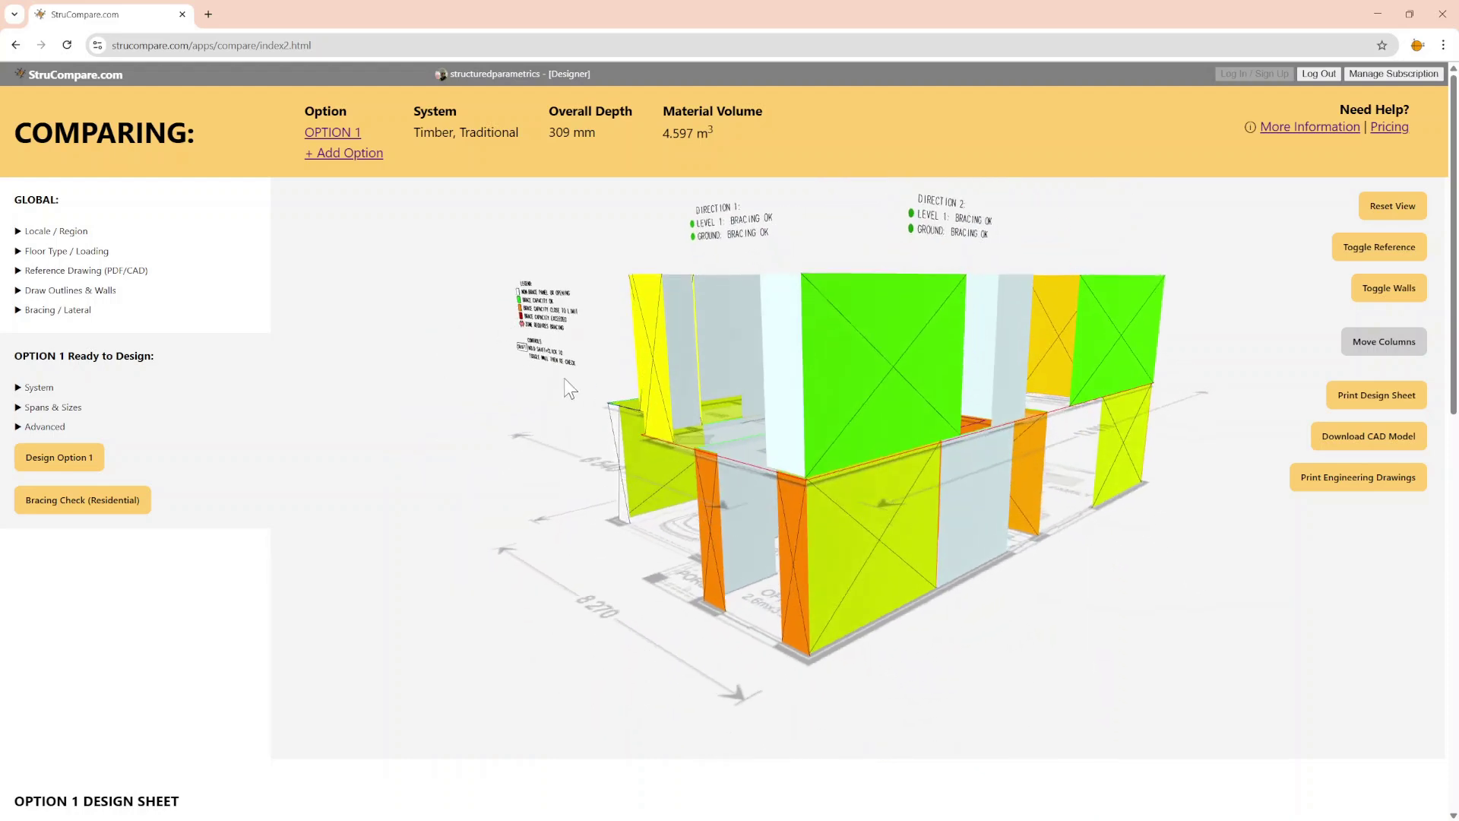
{"action": "left_click_drag", "start_coordinate": [1188, 545], "coordinate": [1163, 563]}
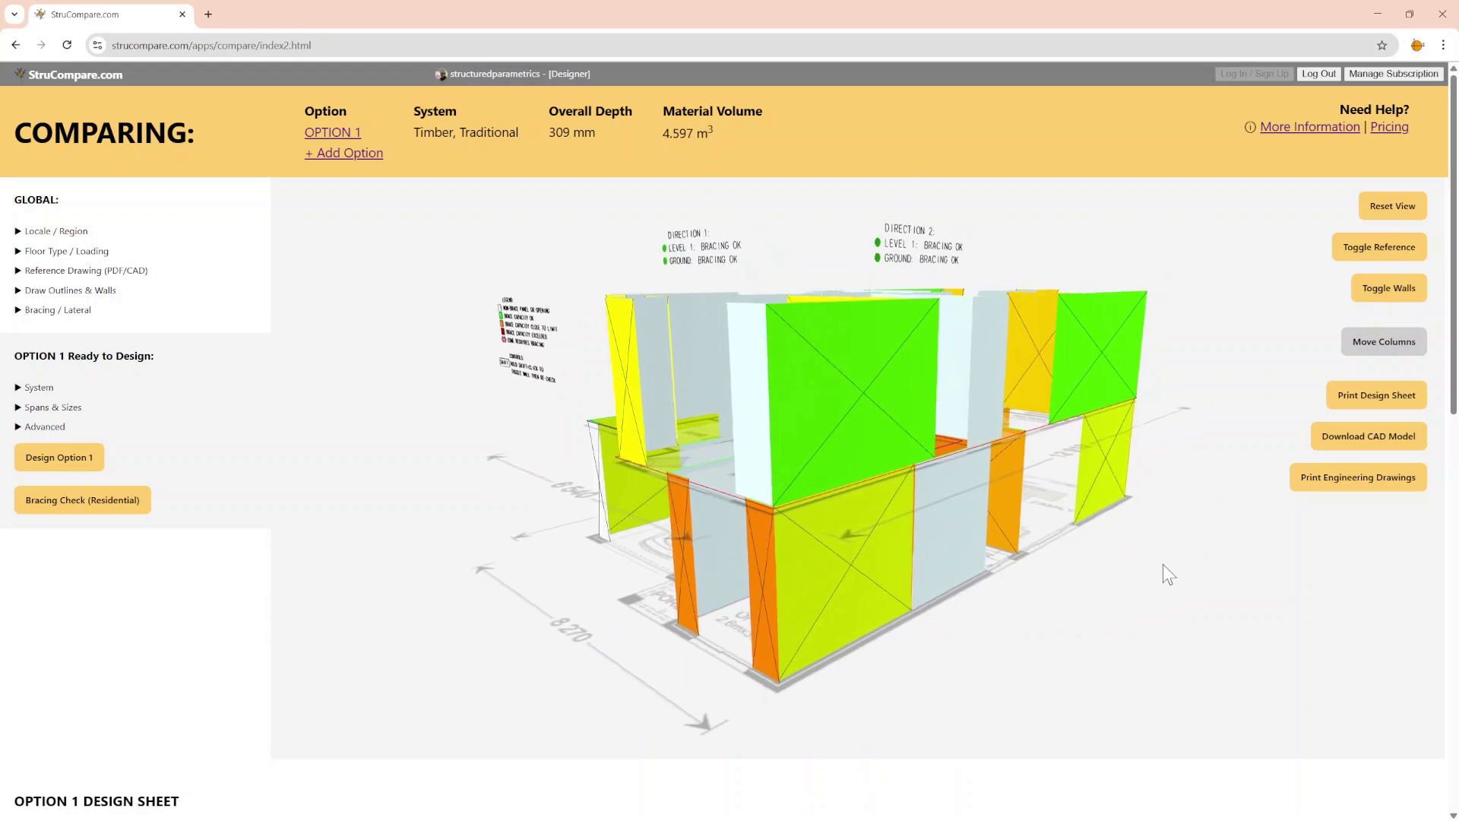
{"action": "left_click_drag", "start_coordinate": [1078, 577], "coordinate": [1091, 581]}
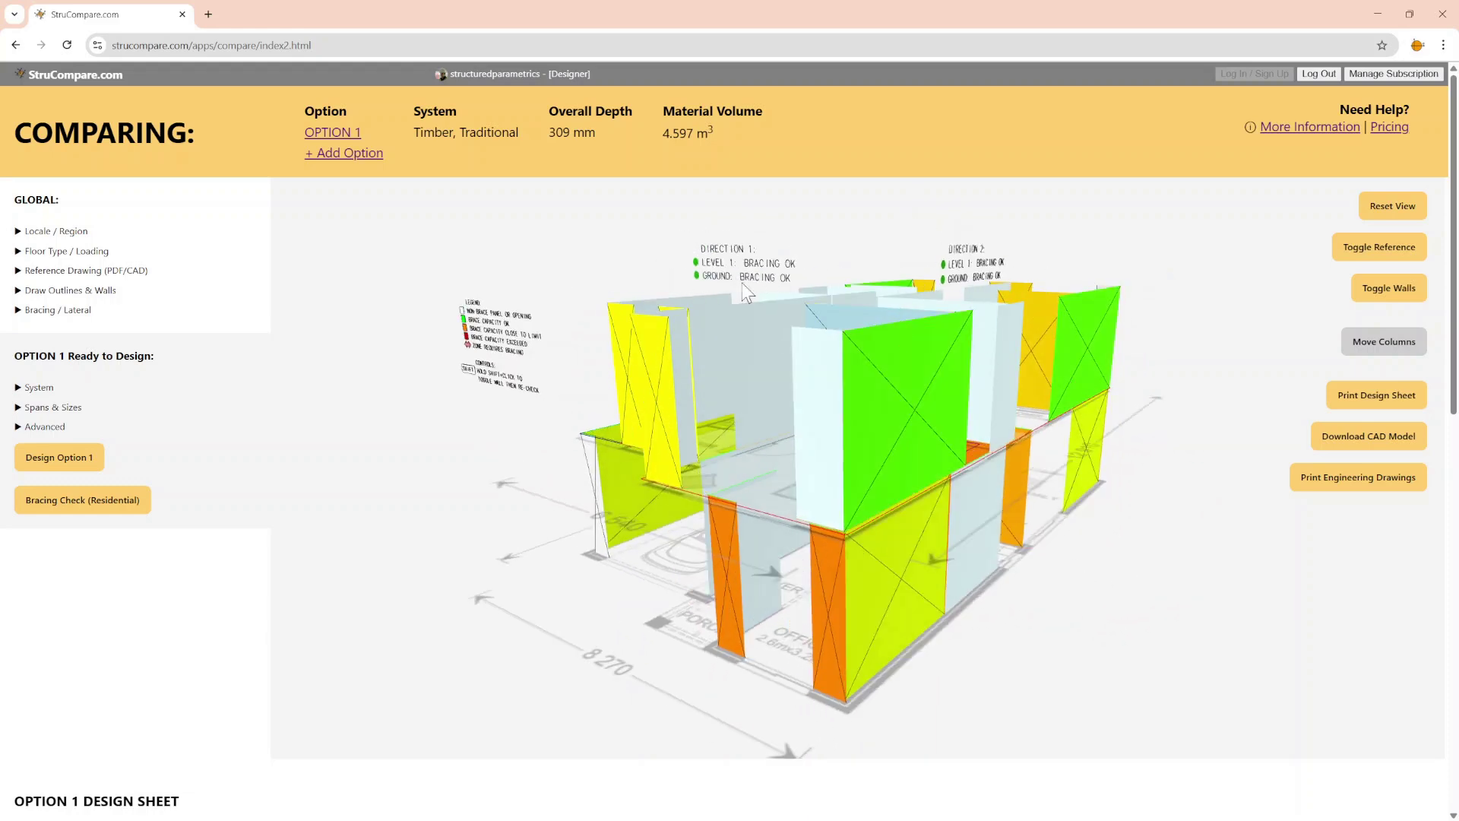
{"action": "left_click_drag", "start_coordinate": [1186, 538], "coordinate": [1208, 538]}
{"action": "left_click", "coordinate": [83, 471]}
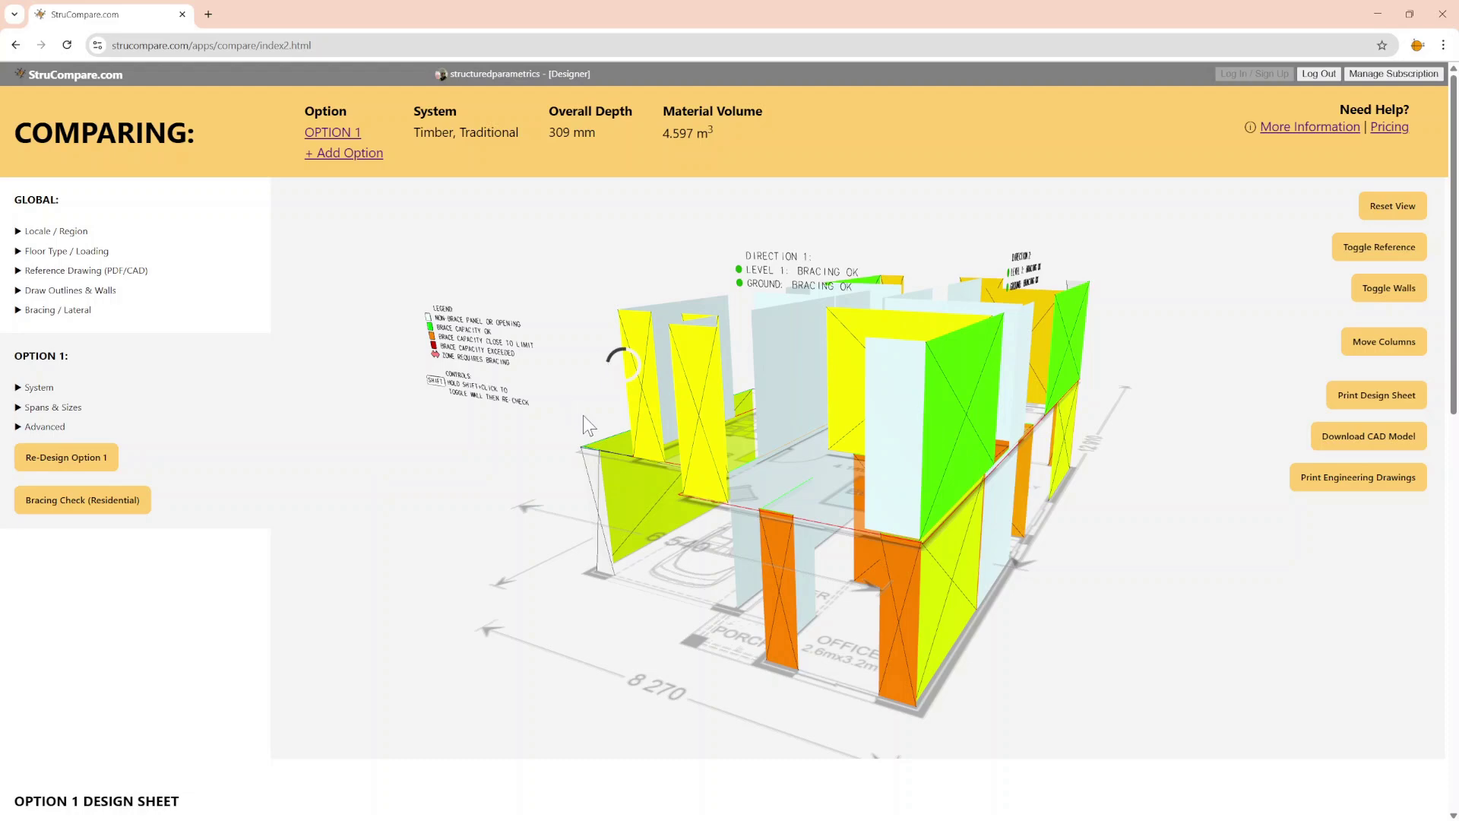
{"action": "left_click_drag", "start_coordinate": [1226, 531], "coordinate": [1273, 592]}
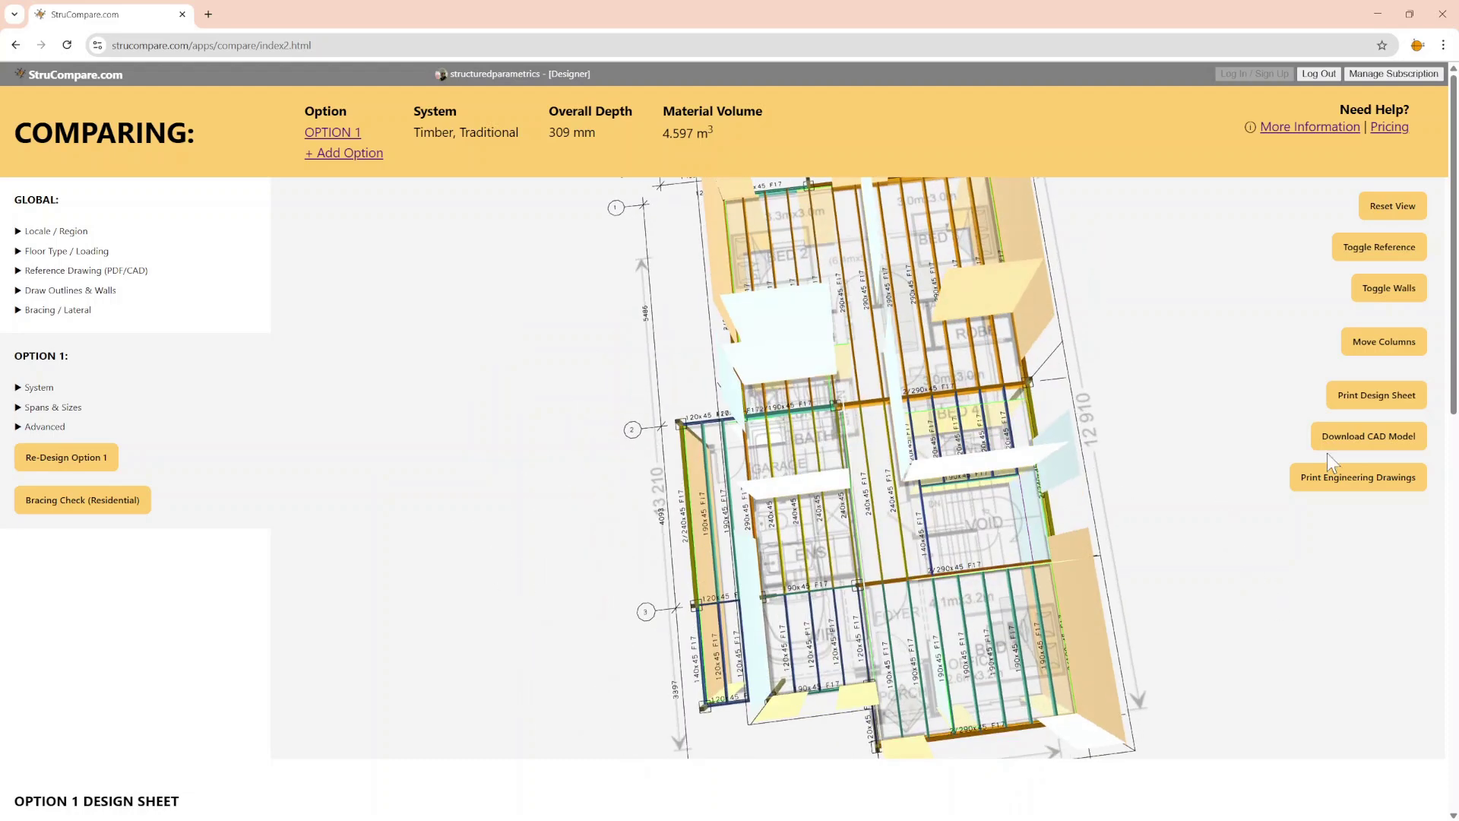
{"action": "left_click", "coordinate": [1373, 212]}
- Inspect the designed floor framing and columns together with the bracing walls in 3D and in the full plan view
{"action": "left_click_drag", "start_coordinate": [1183, 410], "coordinate": [761, 453]}
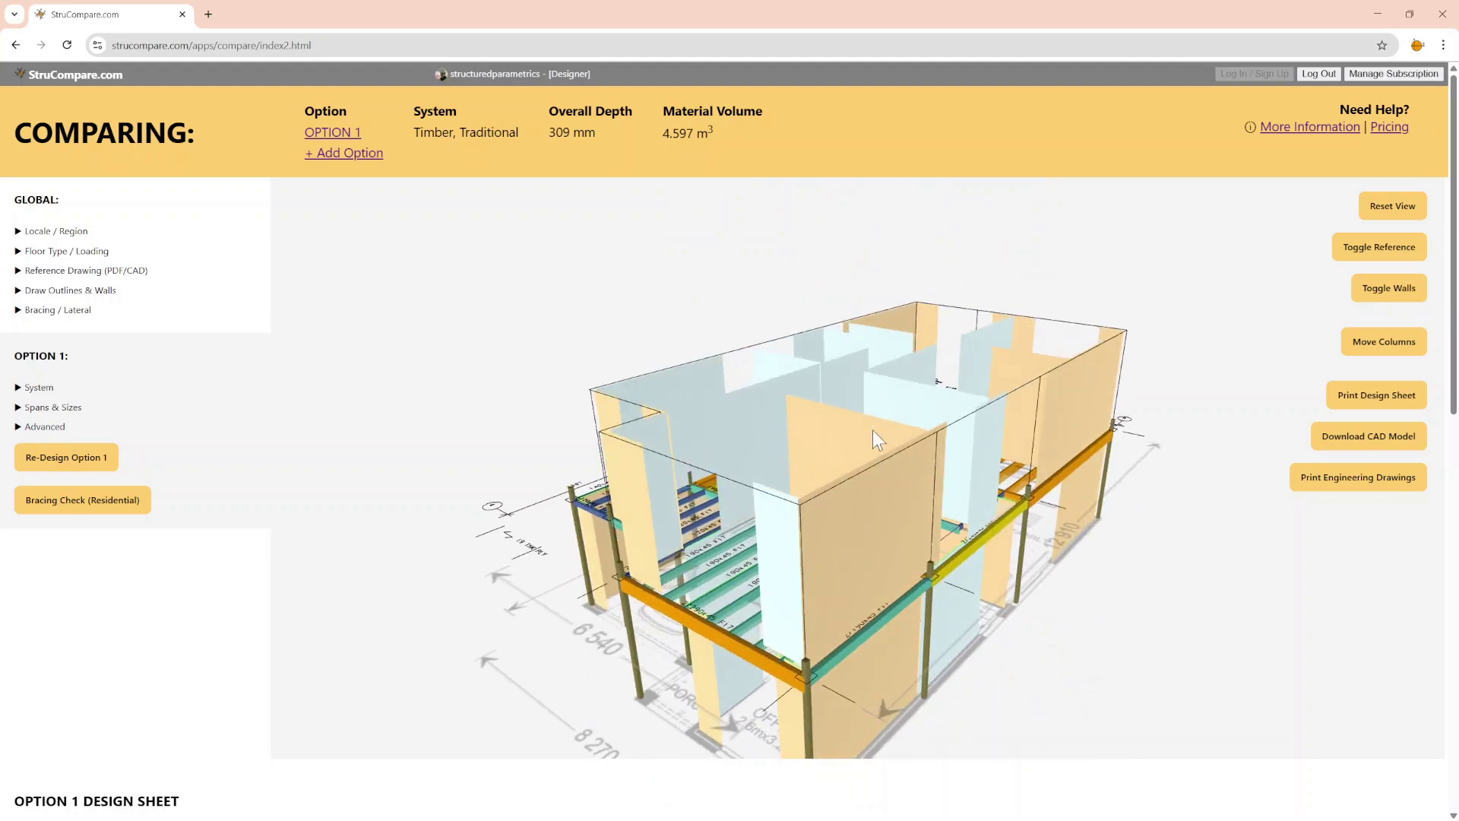
{"action": "left_click_drag", "start_coordinate": [874, 541], "coordinate": [1104, 503]}
{"action": "left_click", "coordinate": [1371, 203]}
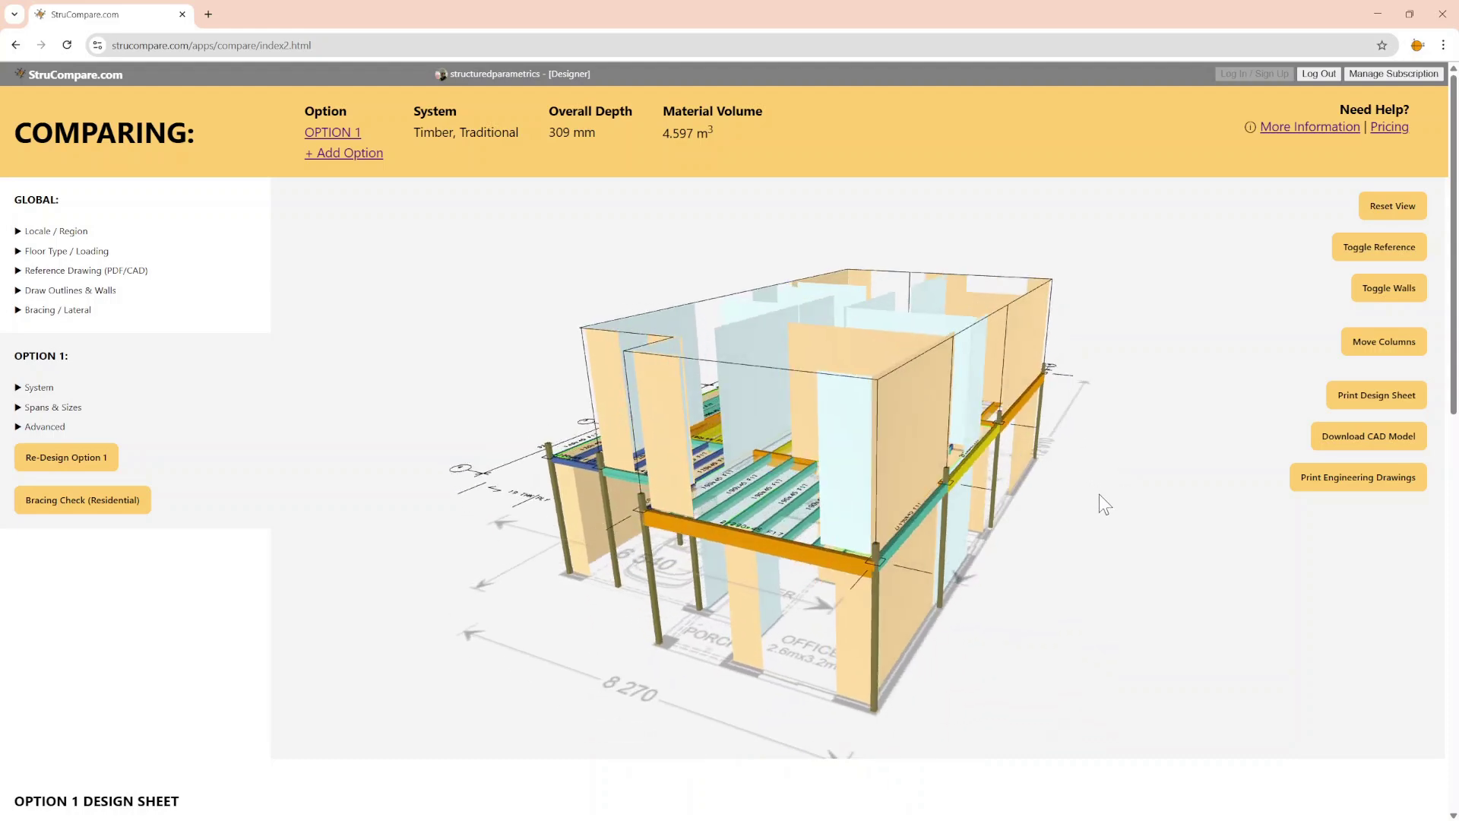
{"action": "left_click_drag", "start_coordinate": [1088, 546], "coordinate": [1058, 563]}
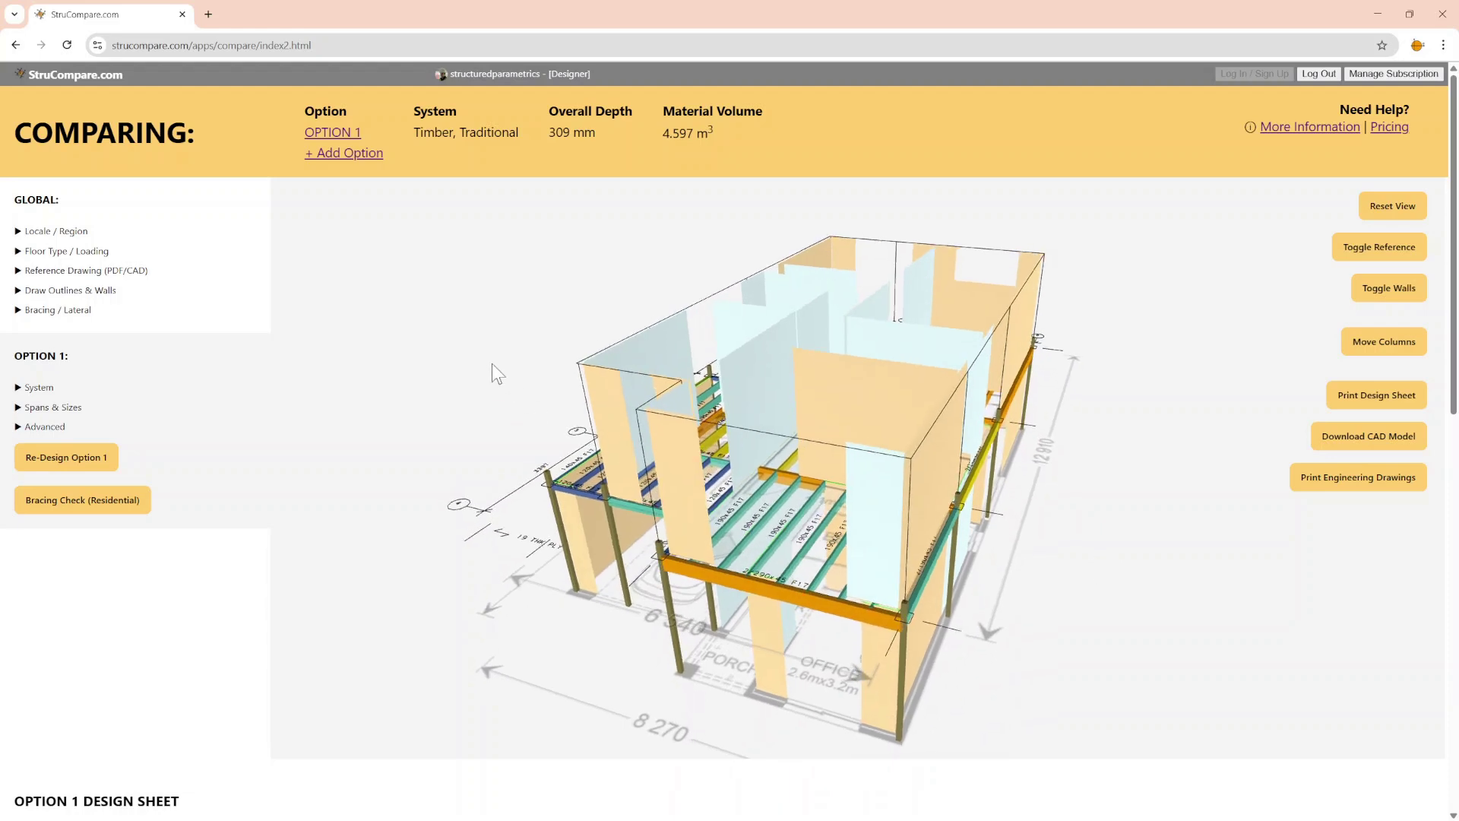
{"action": "left_click", "coordinate": [1395, 210]}
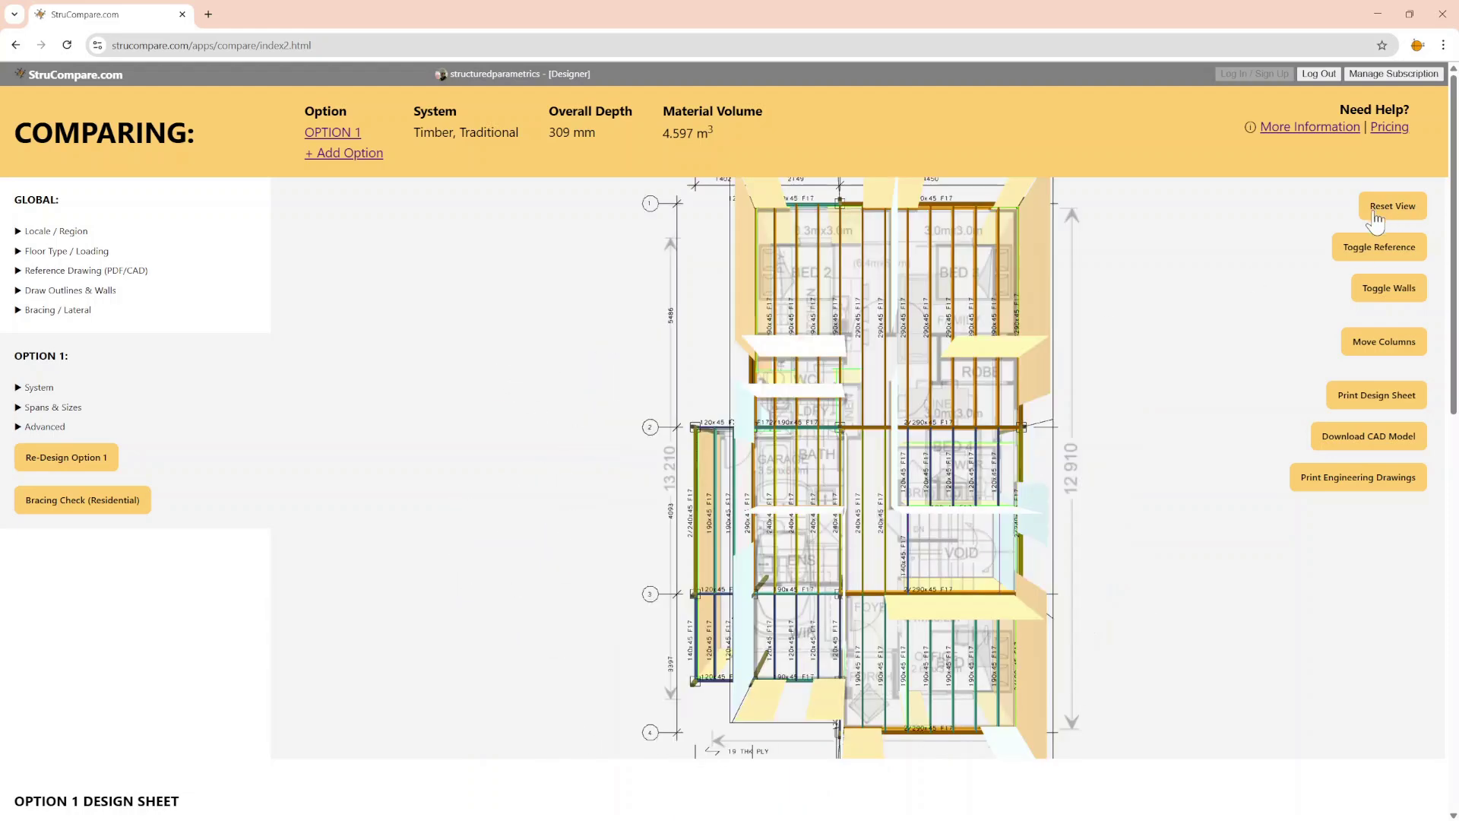
{"action": "scroll", "coordinate": [608, 462], "scroll_direction": "down", "scroll_amount": 5}
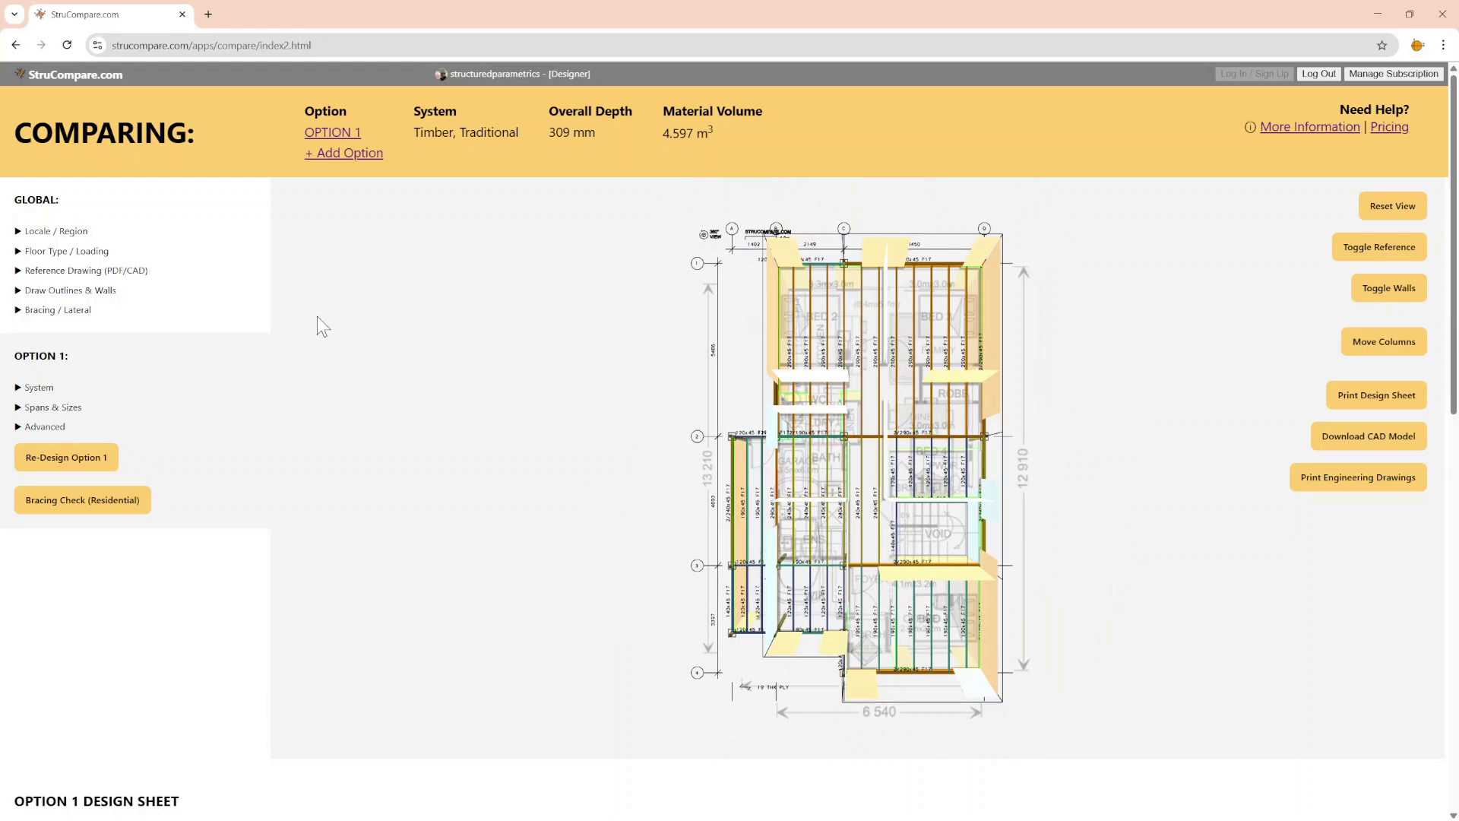